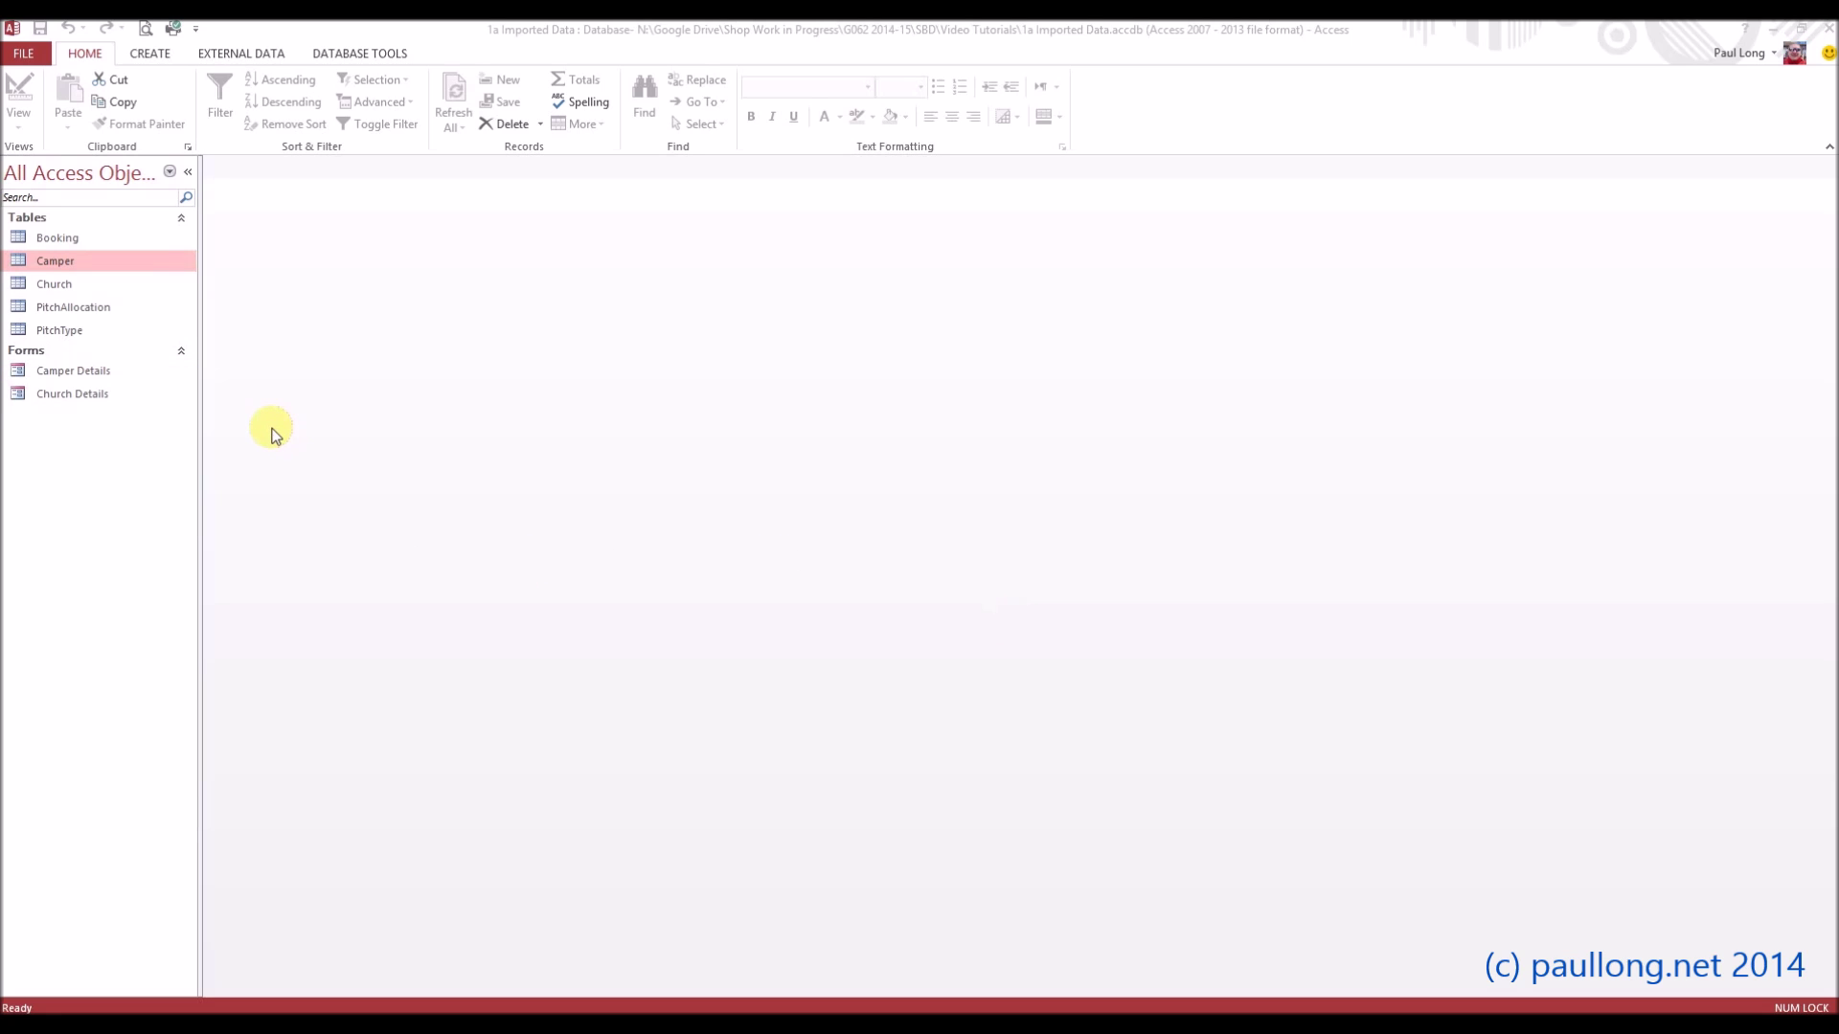
Step: Open the Camper table and switch it to Design View
{"action": "left_click", "coordinate": [69, 268]}
{"action": "double_click", "coordinate": [70, 268]}
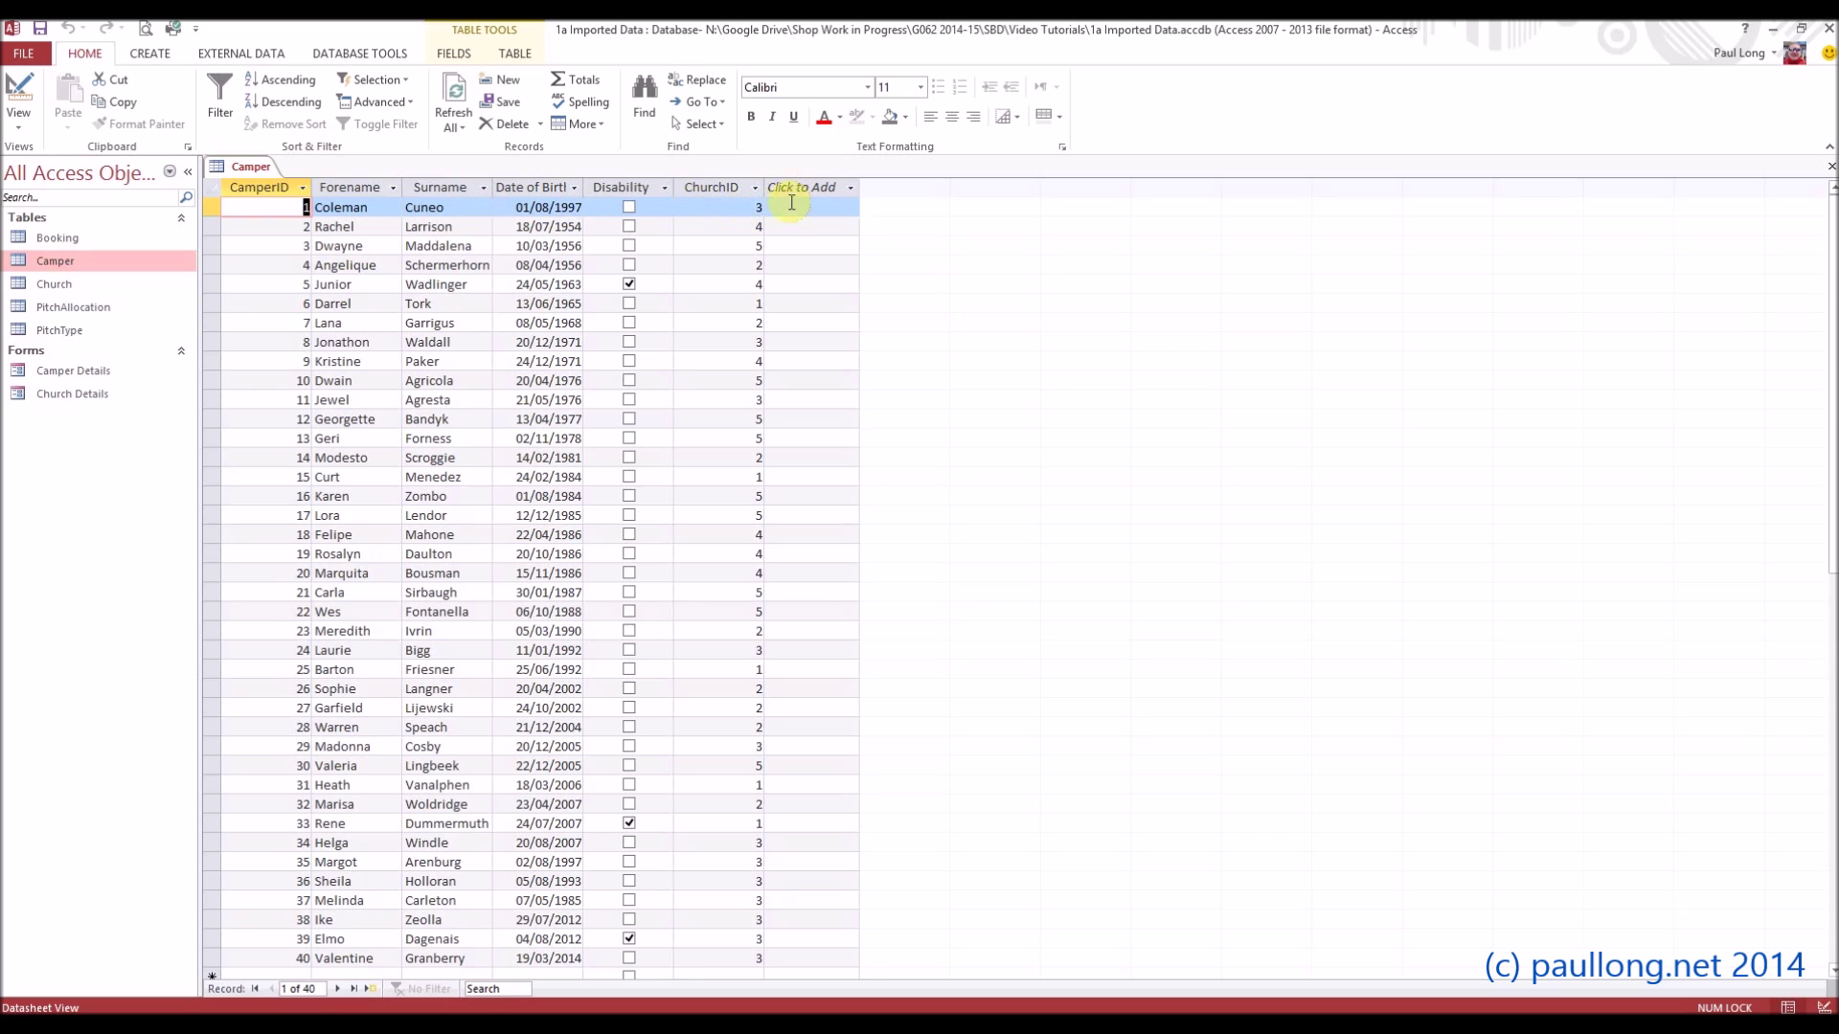
{"action": "left_click", "coordinate": [16, 91]}
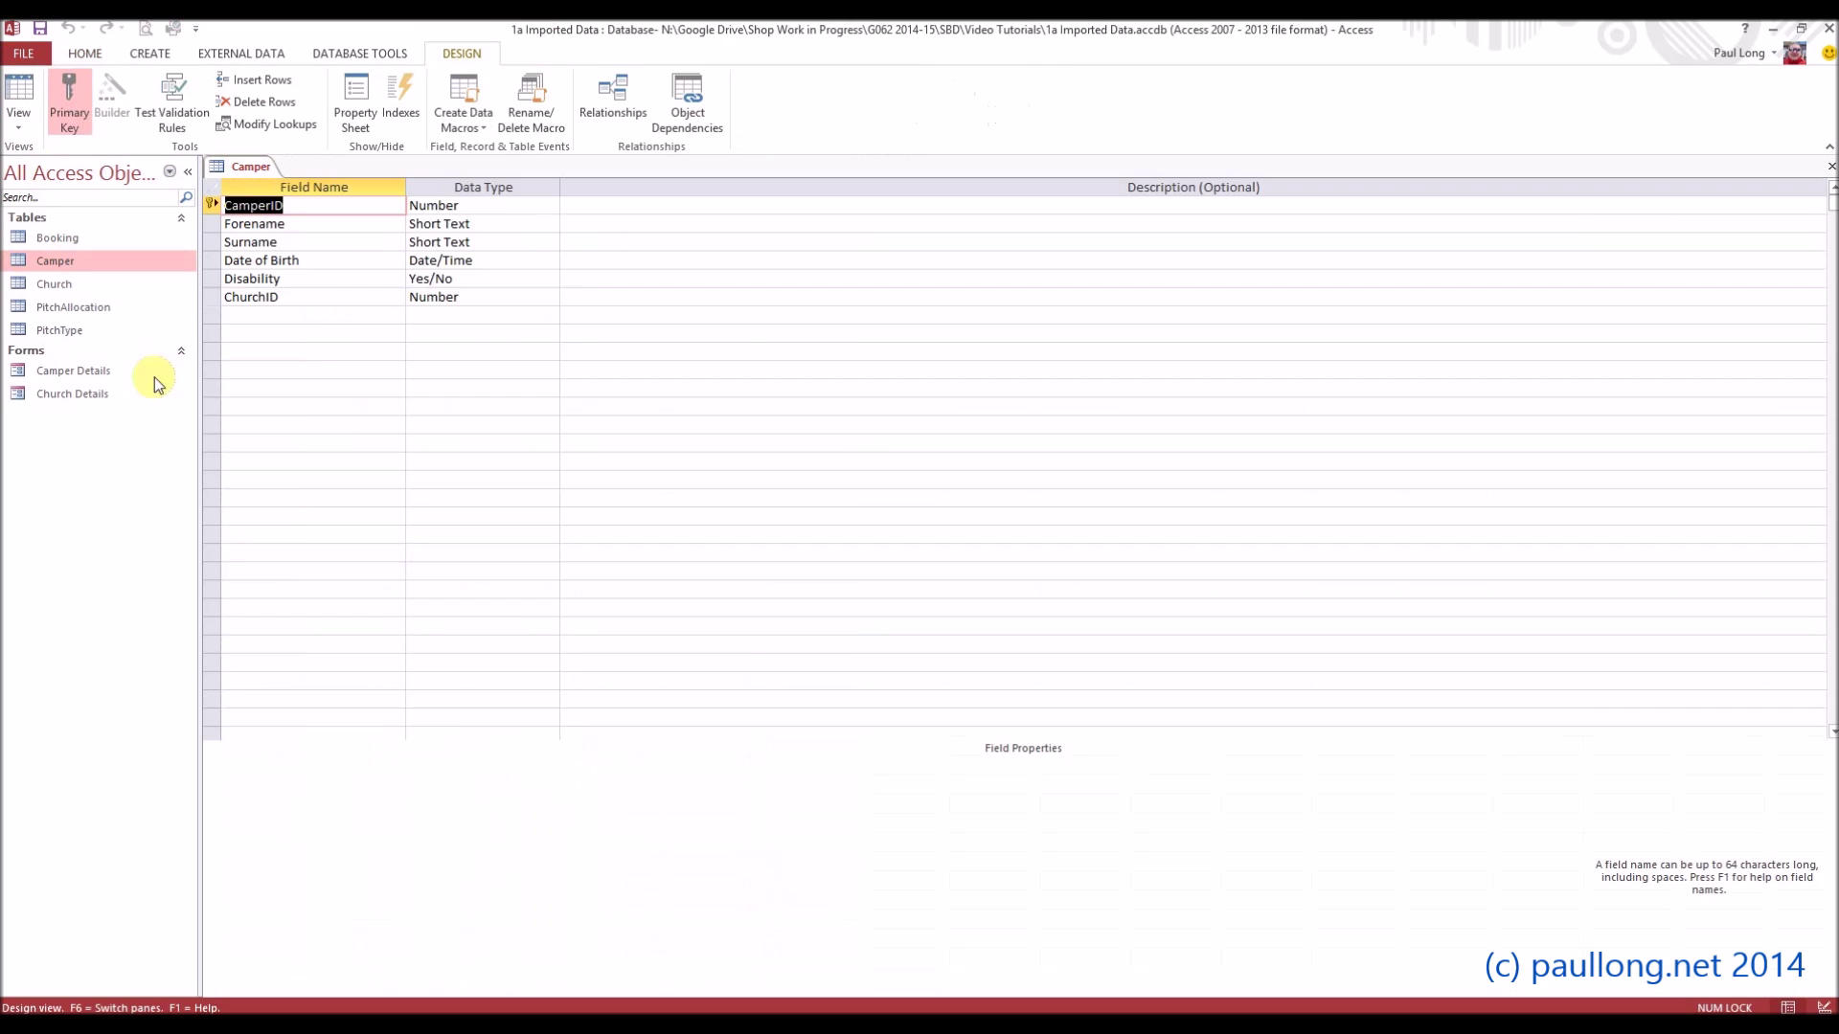
Step: Add a field named Photograph below ChurchID with the Attachment data type
{"action": "left_click", "coordinate": [315, 319]}
{"action": "type", "text": "Photograph"}
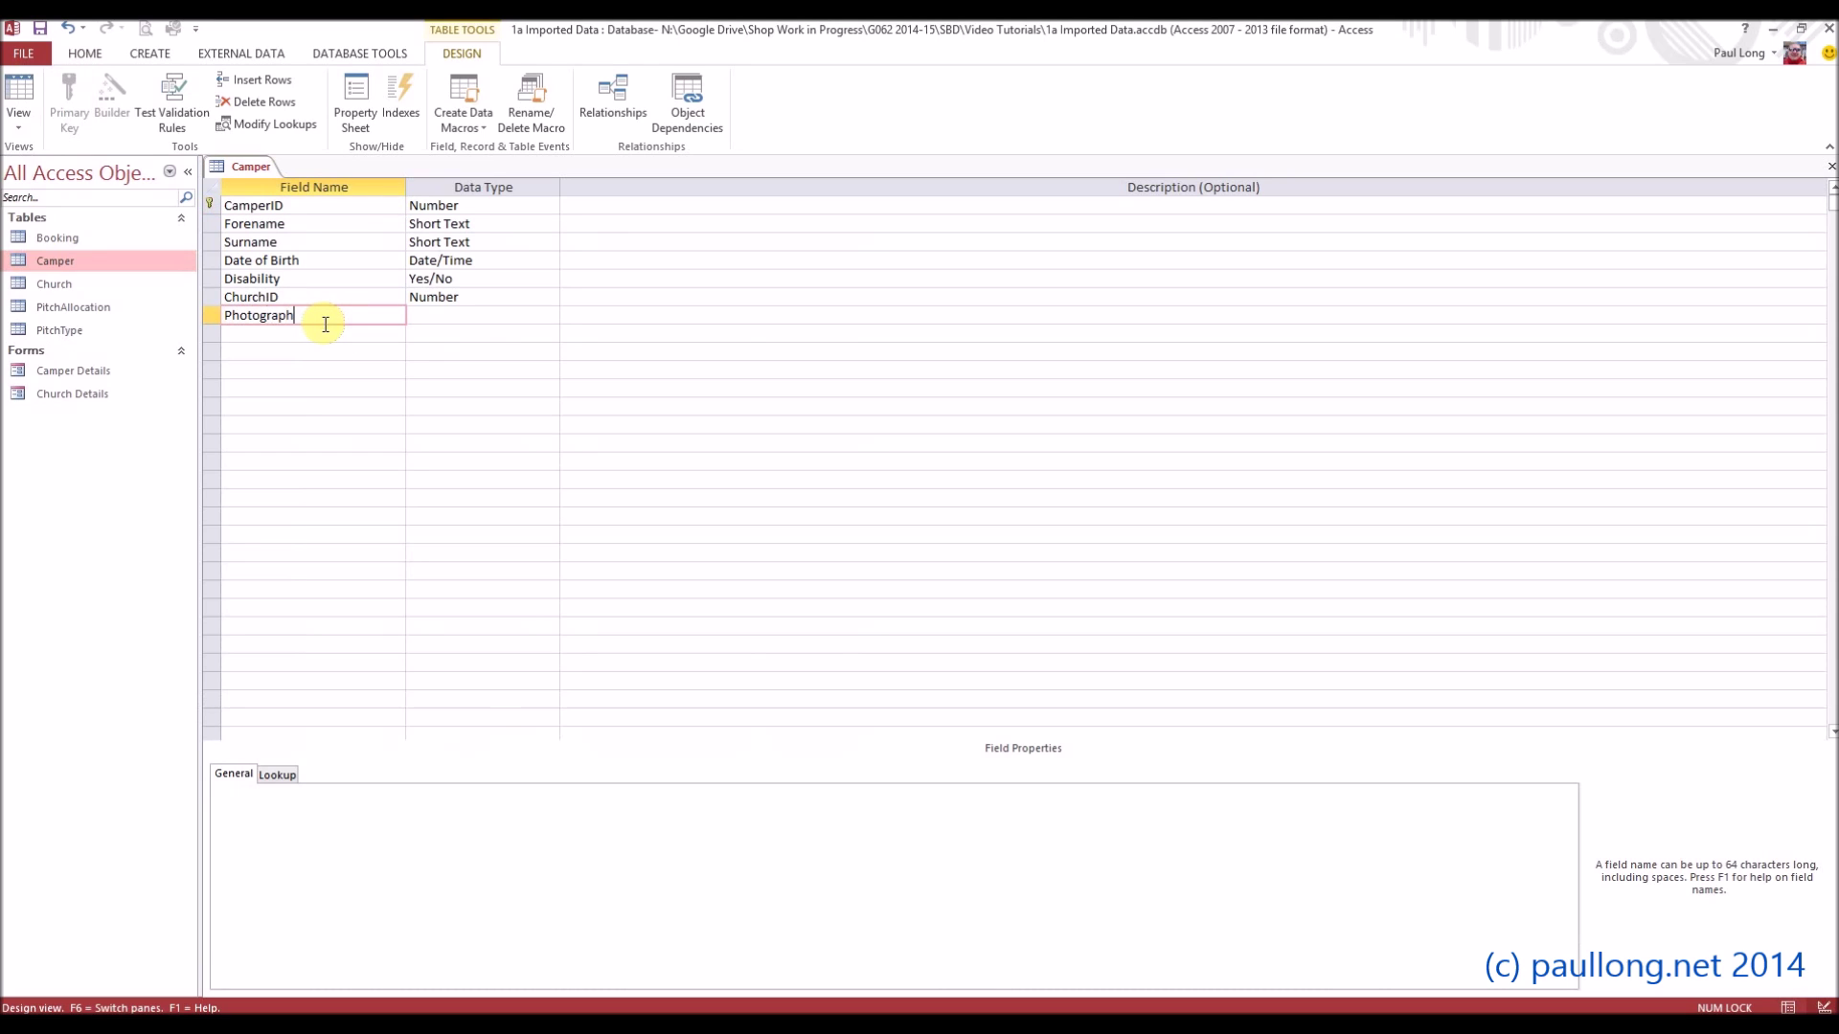
{"action": "key", "text": "Tab"}
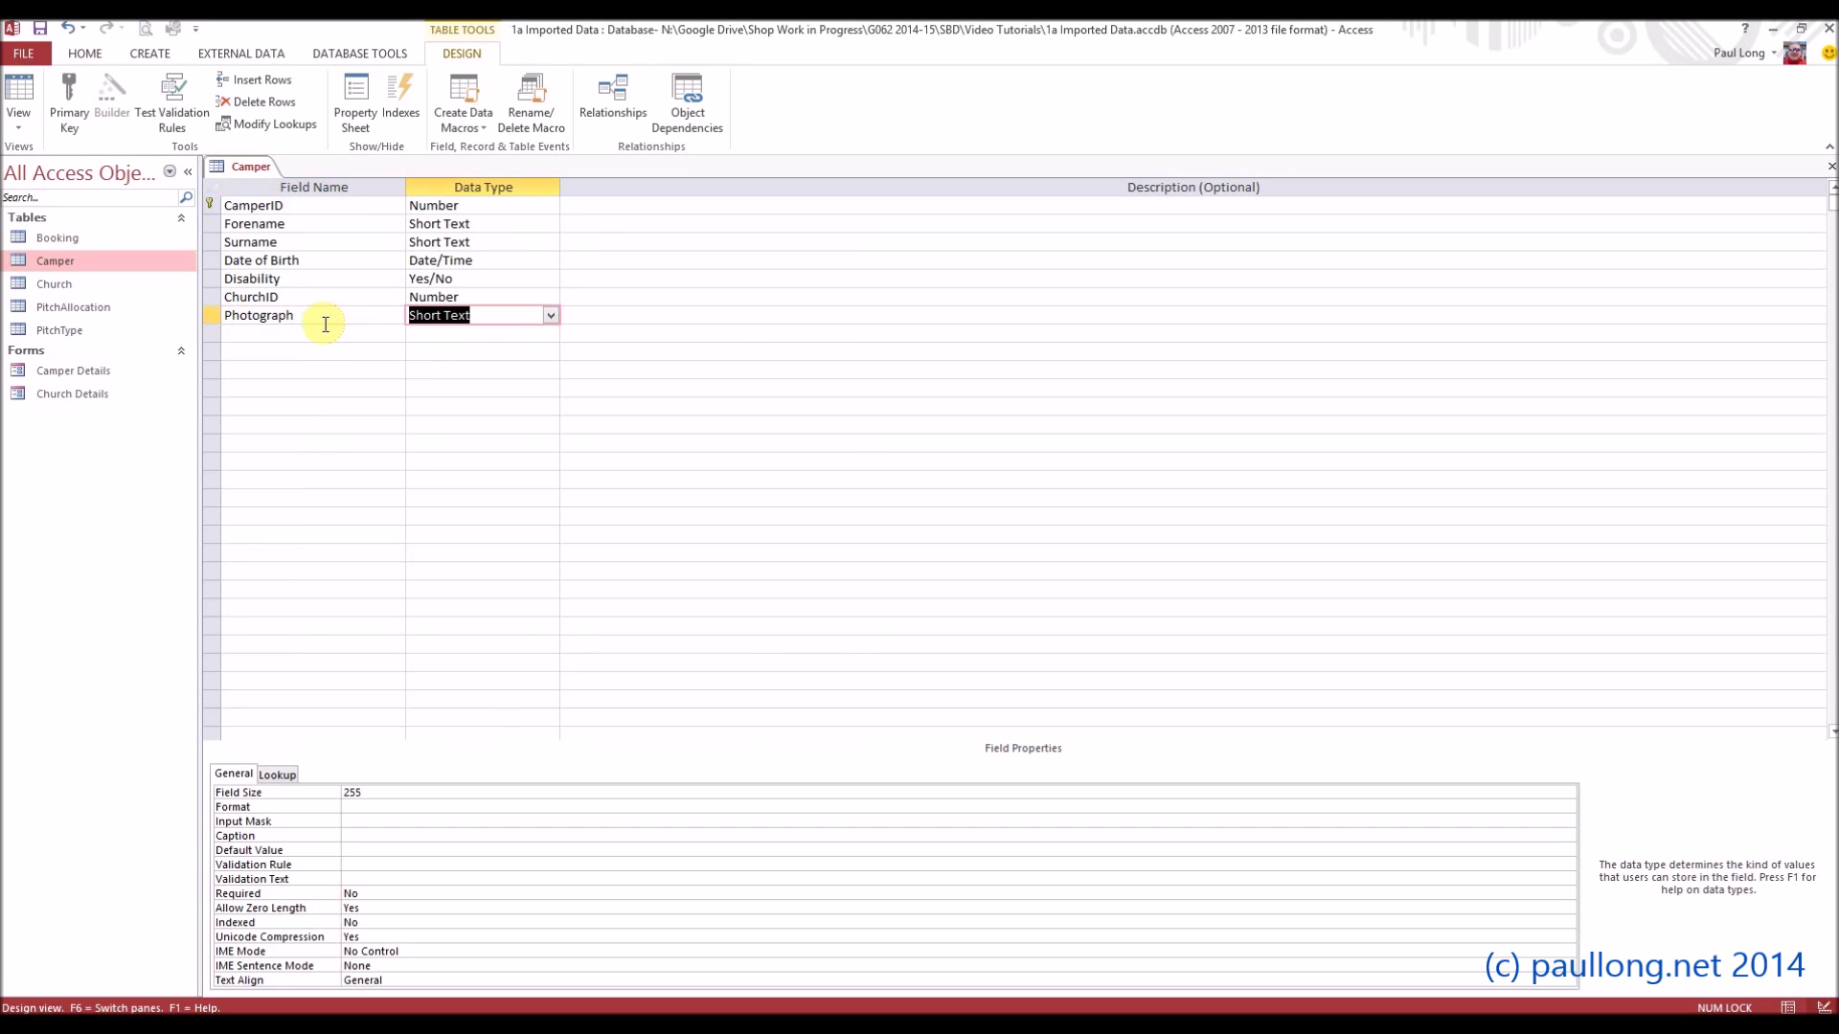
{"action": "type", "text": "att"}
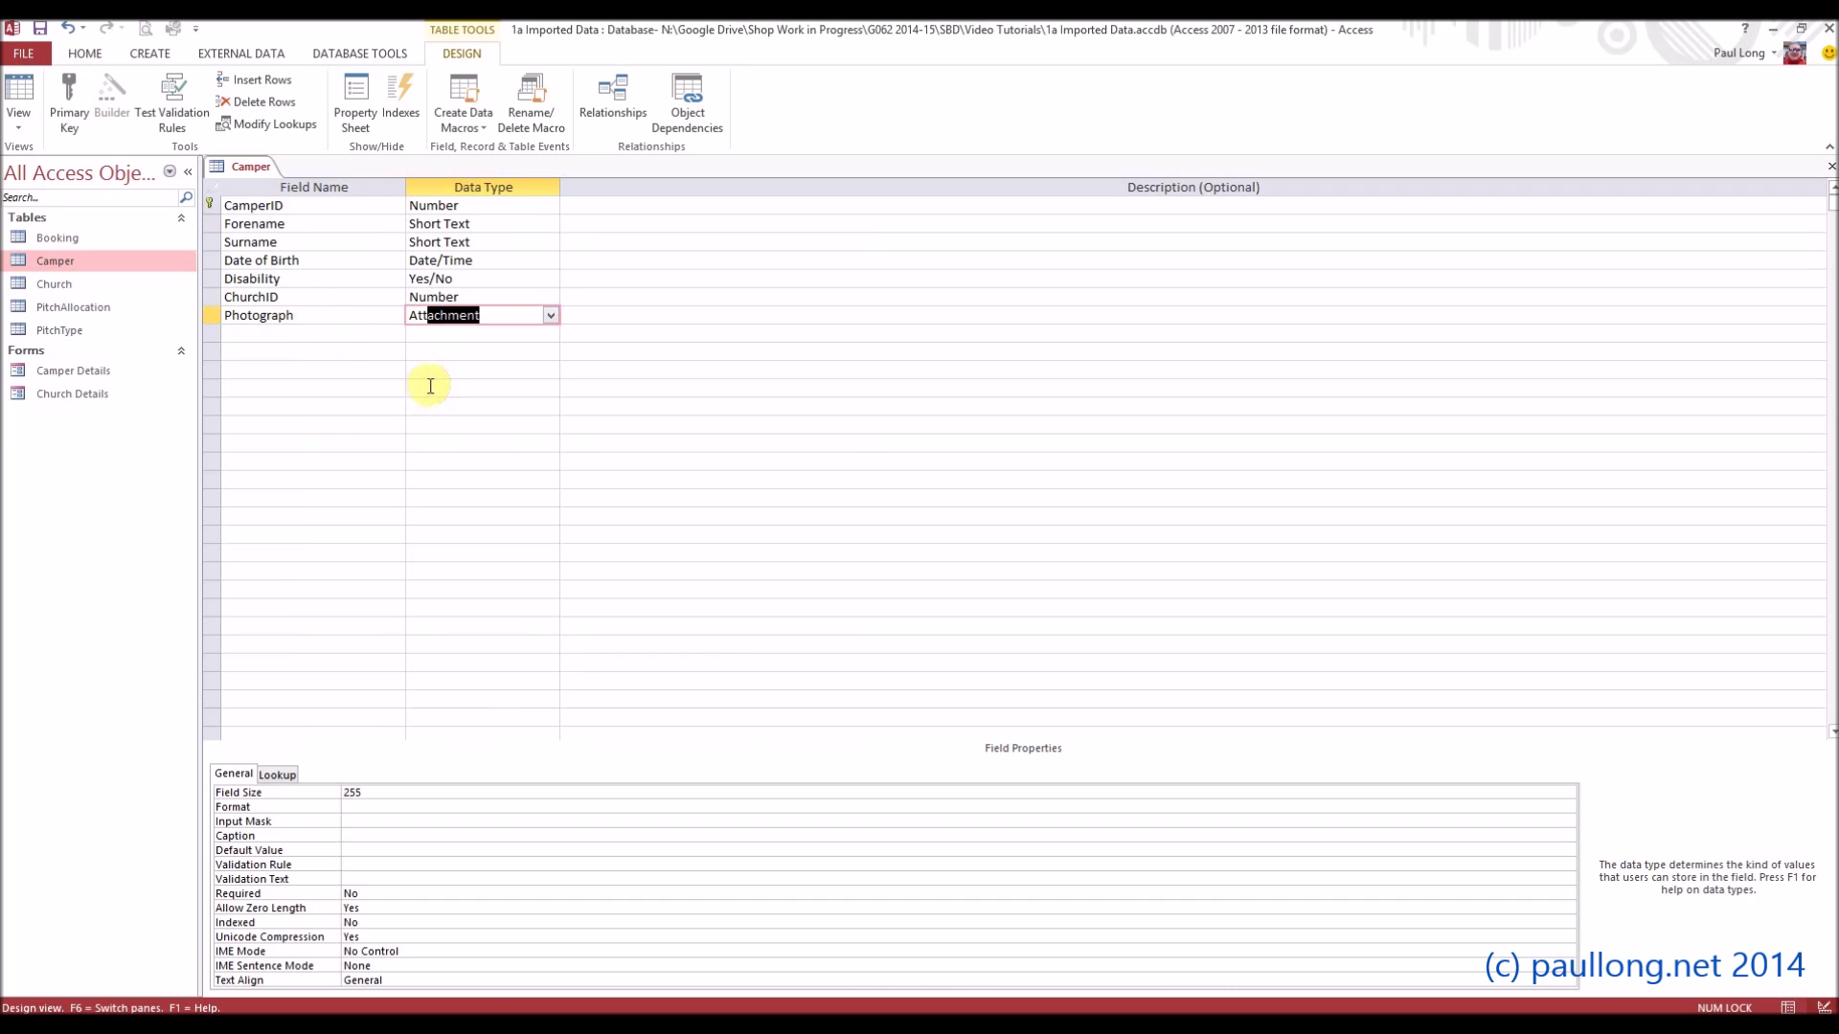
{"action": "left_click", "coordinate": [427, 386]}
{"action": "left_click", "coordinate": [428, 315]}
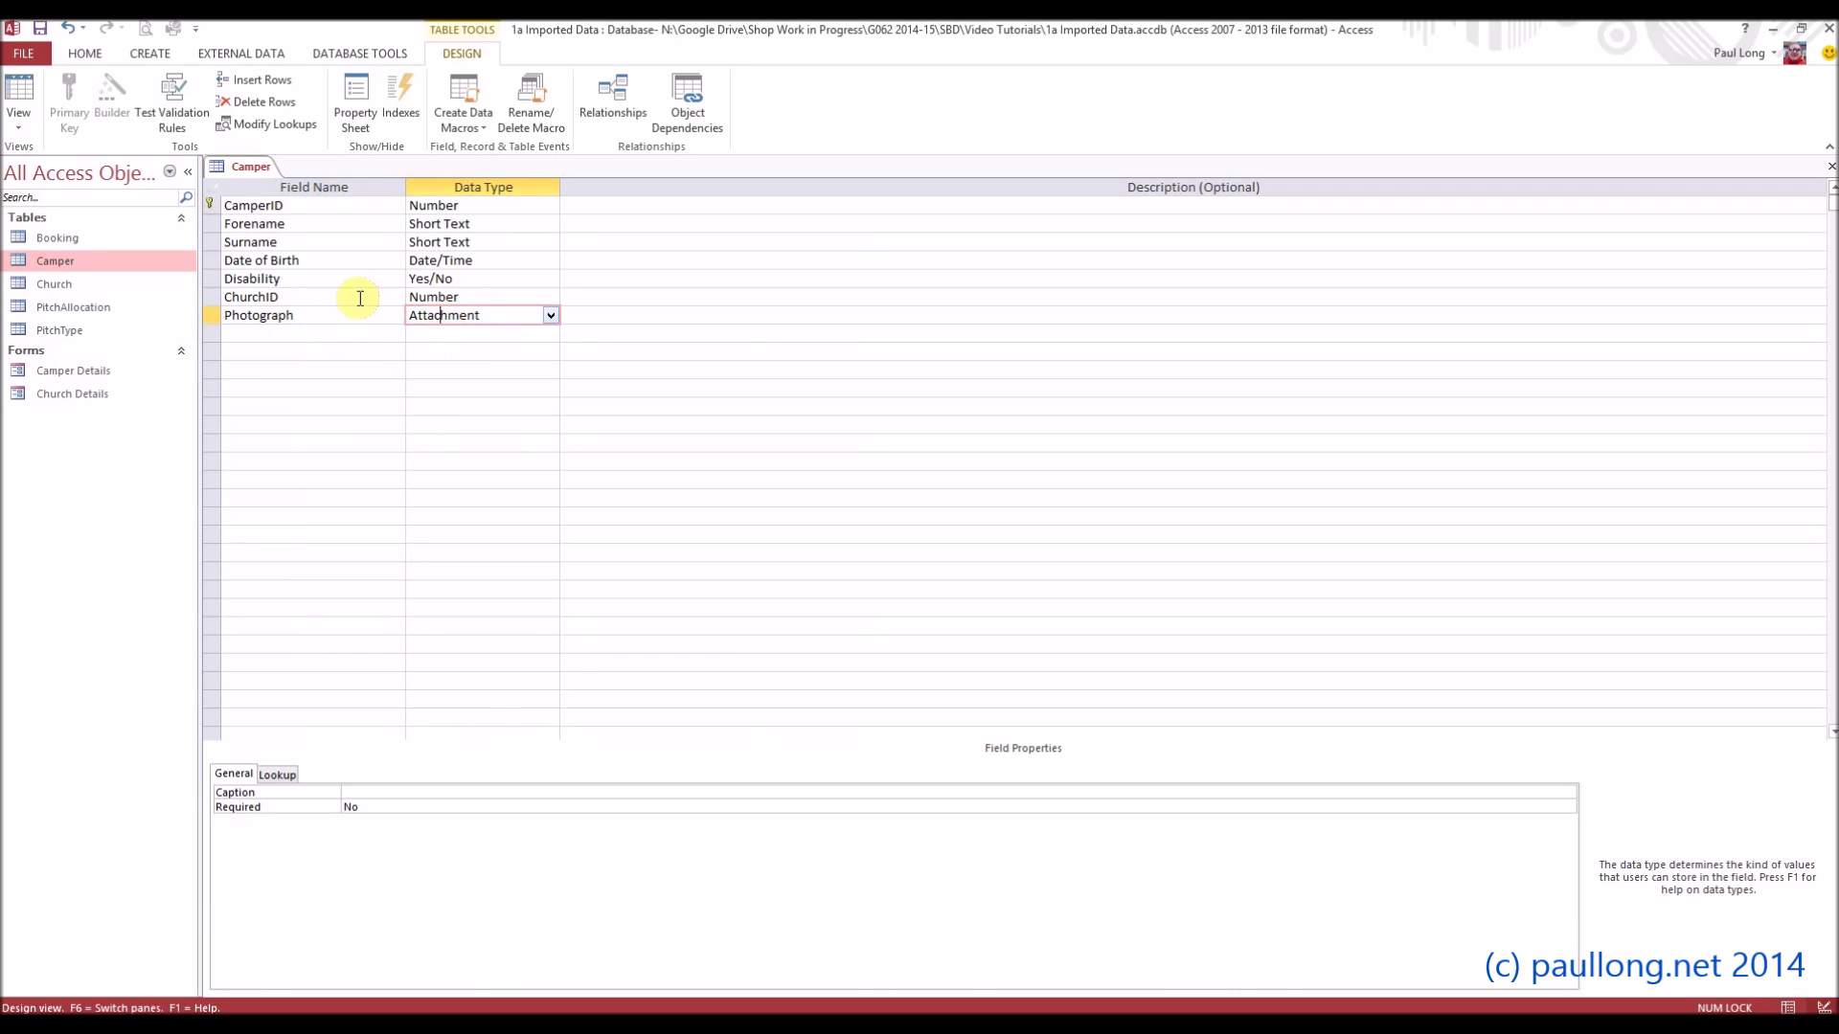
Step: Save the Camper table, return to its 40 records, and select record 13's attachment cell
{"action": "left_click", "coordinate": [21, 93]}
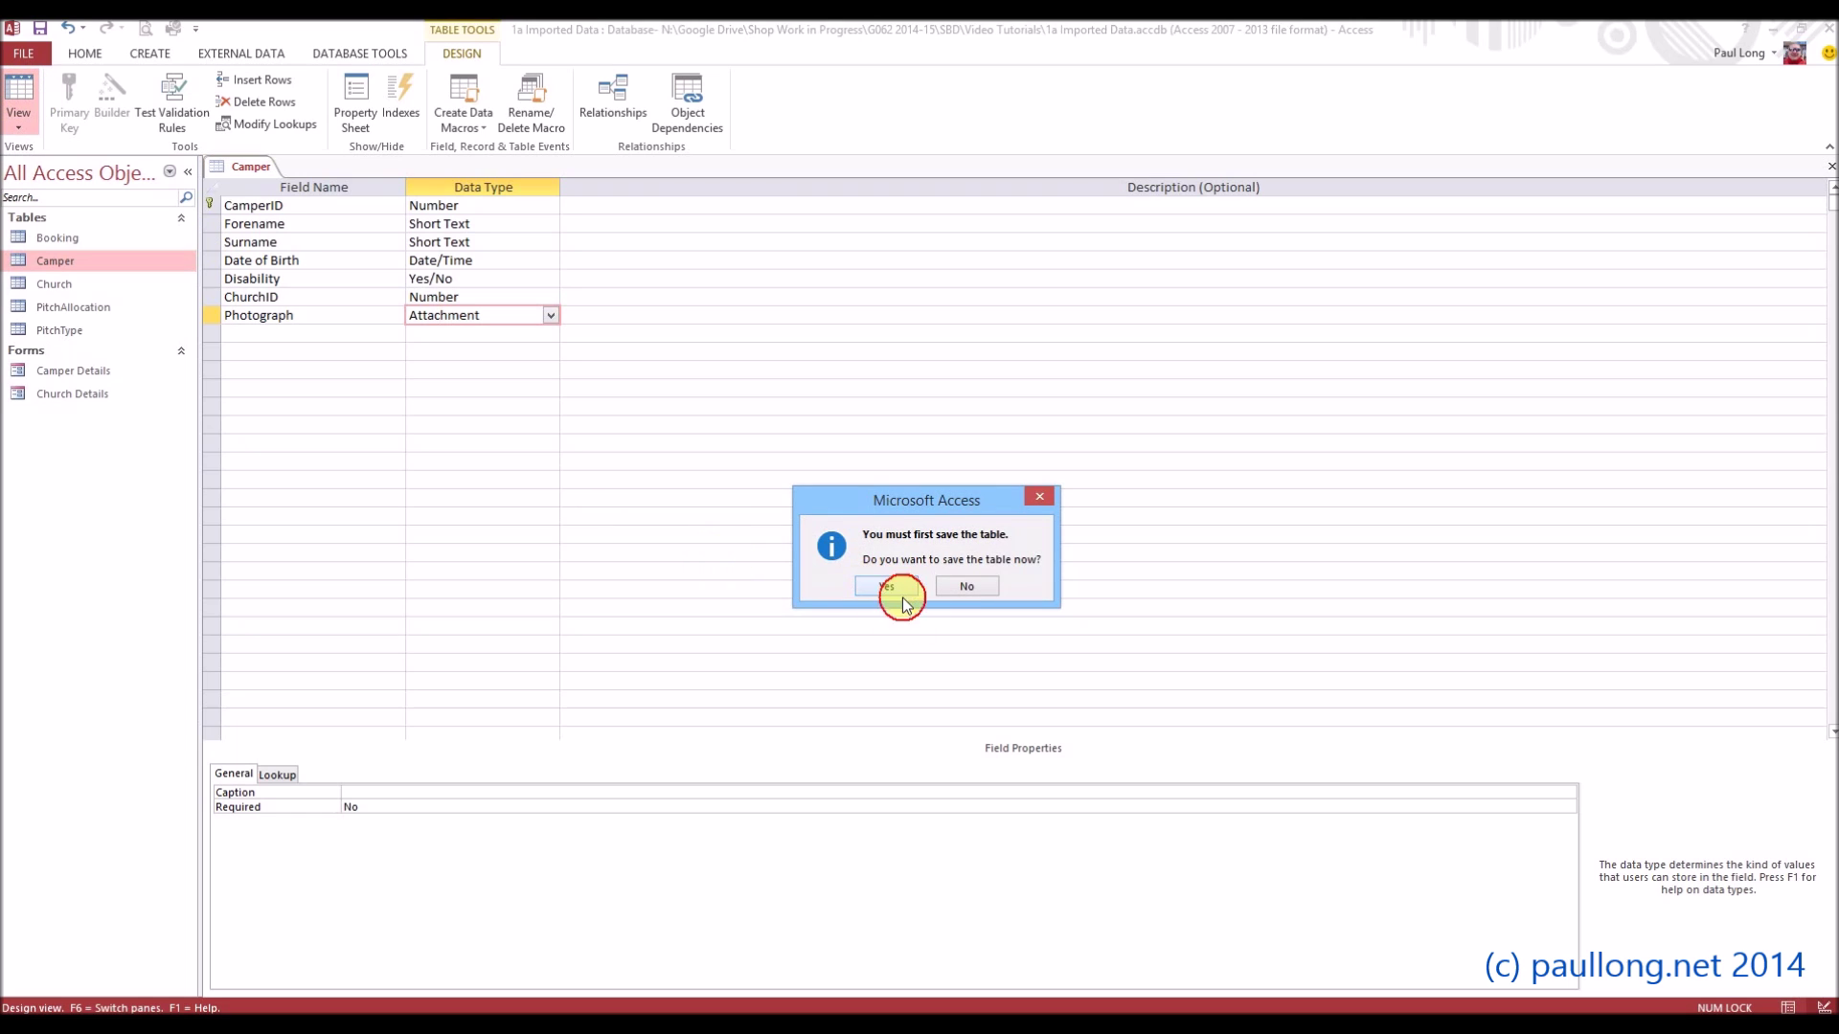
{"action": "left_click", "coordinate": [901, 594]}
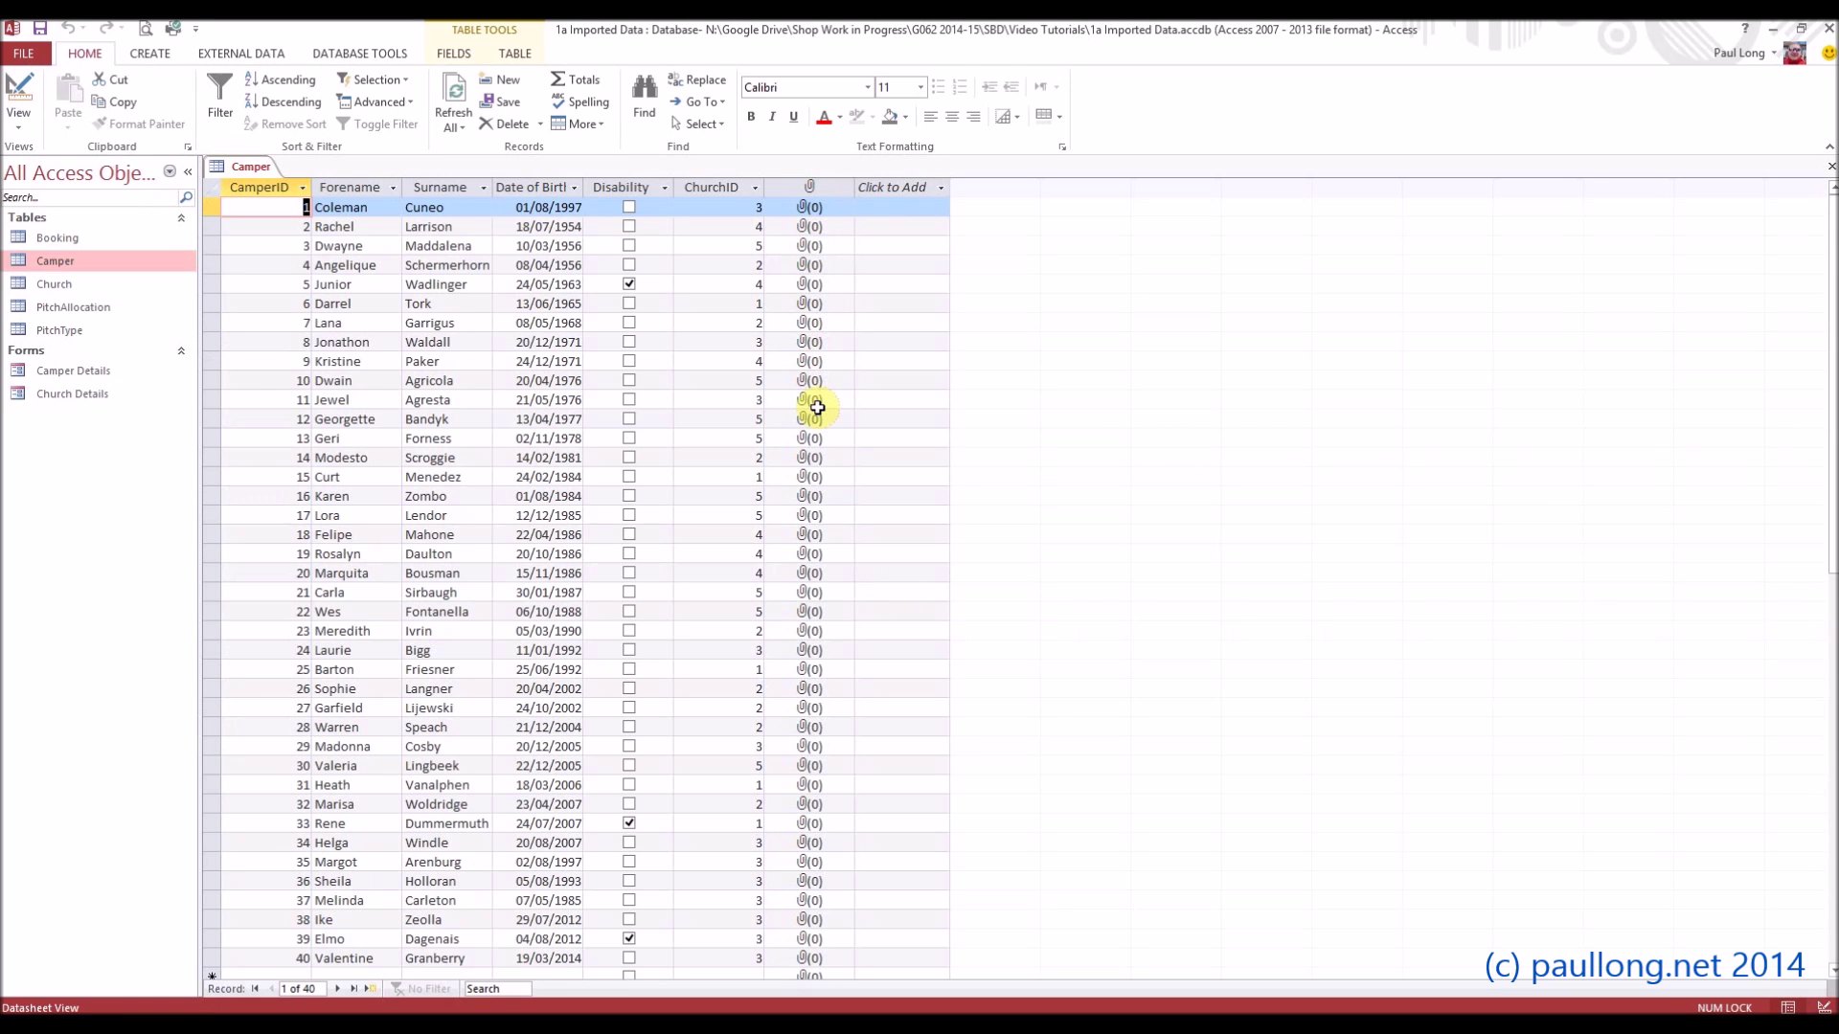
{"action": "left_click", "coordinate": [378, 442]}
{"action": "left_click", "coordinate": [456, 443]}
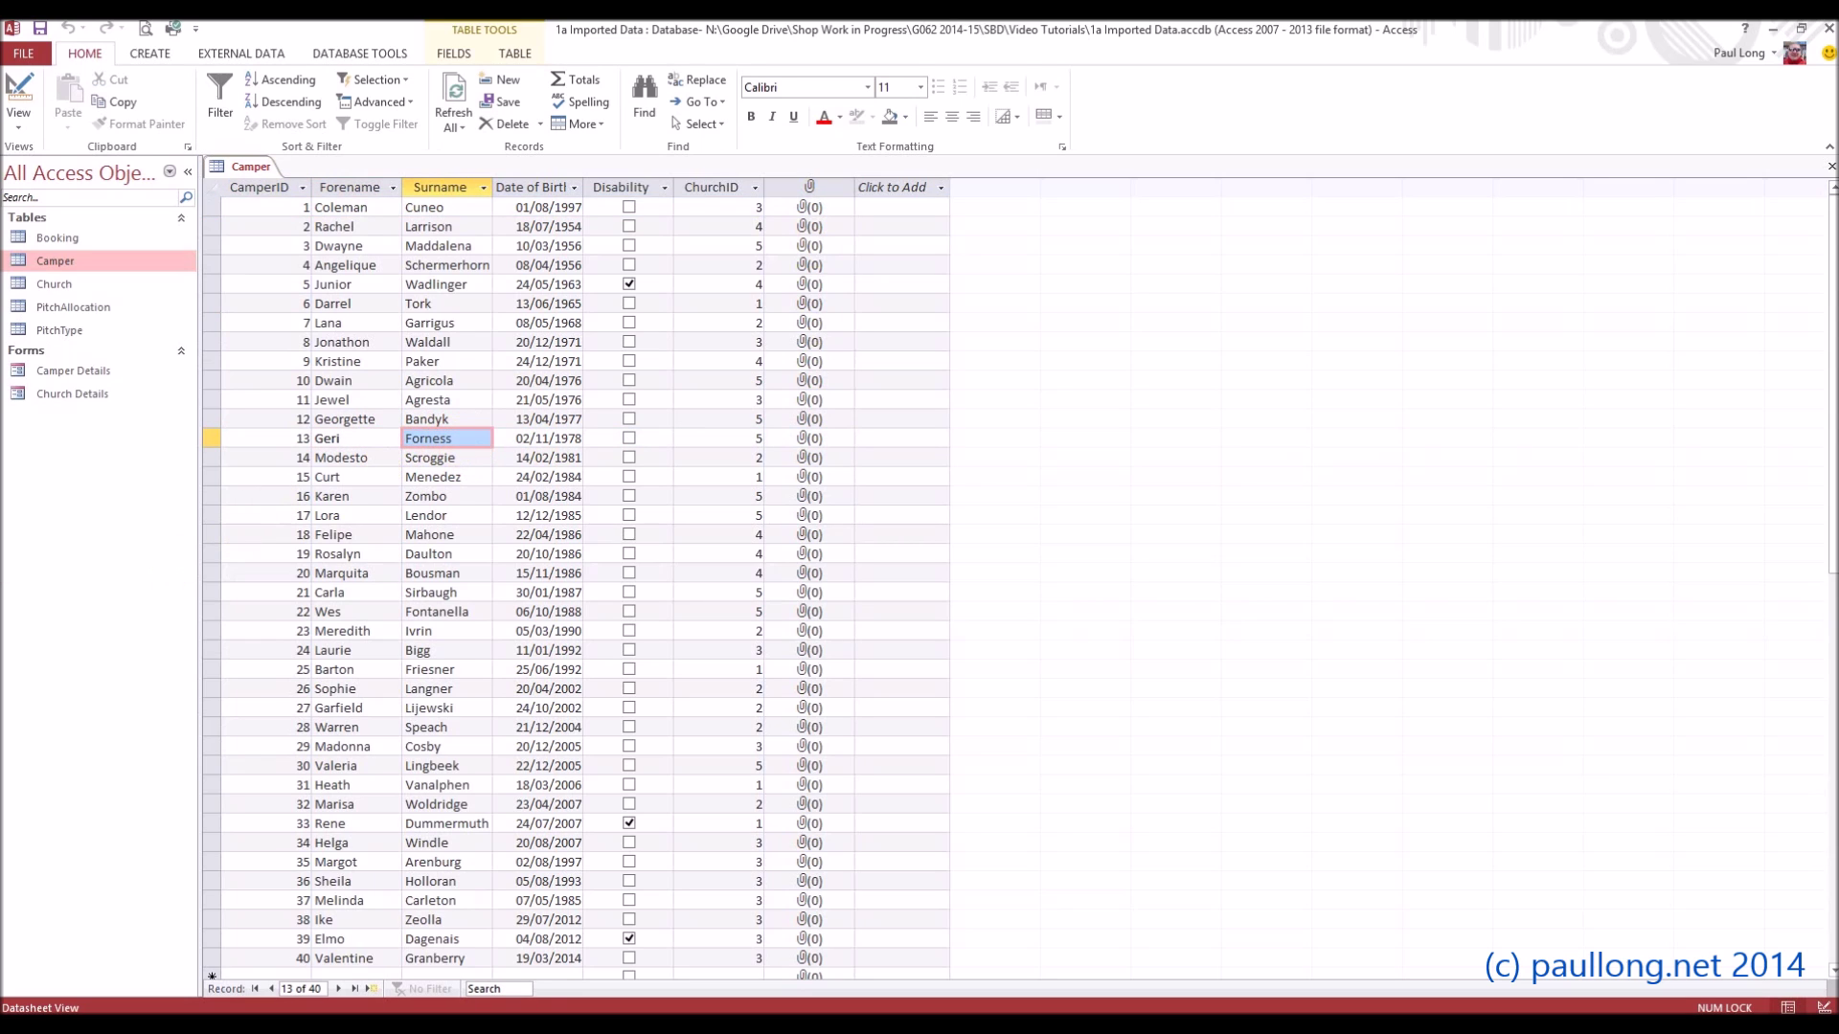
{"action": "left_click", "coordinate": [469, 436]}
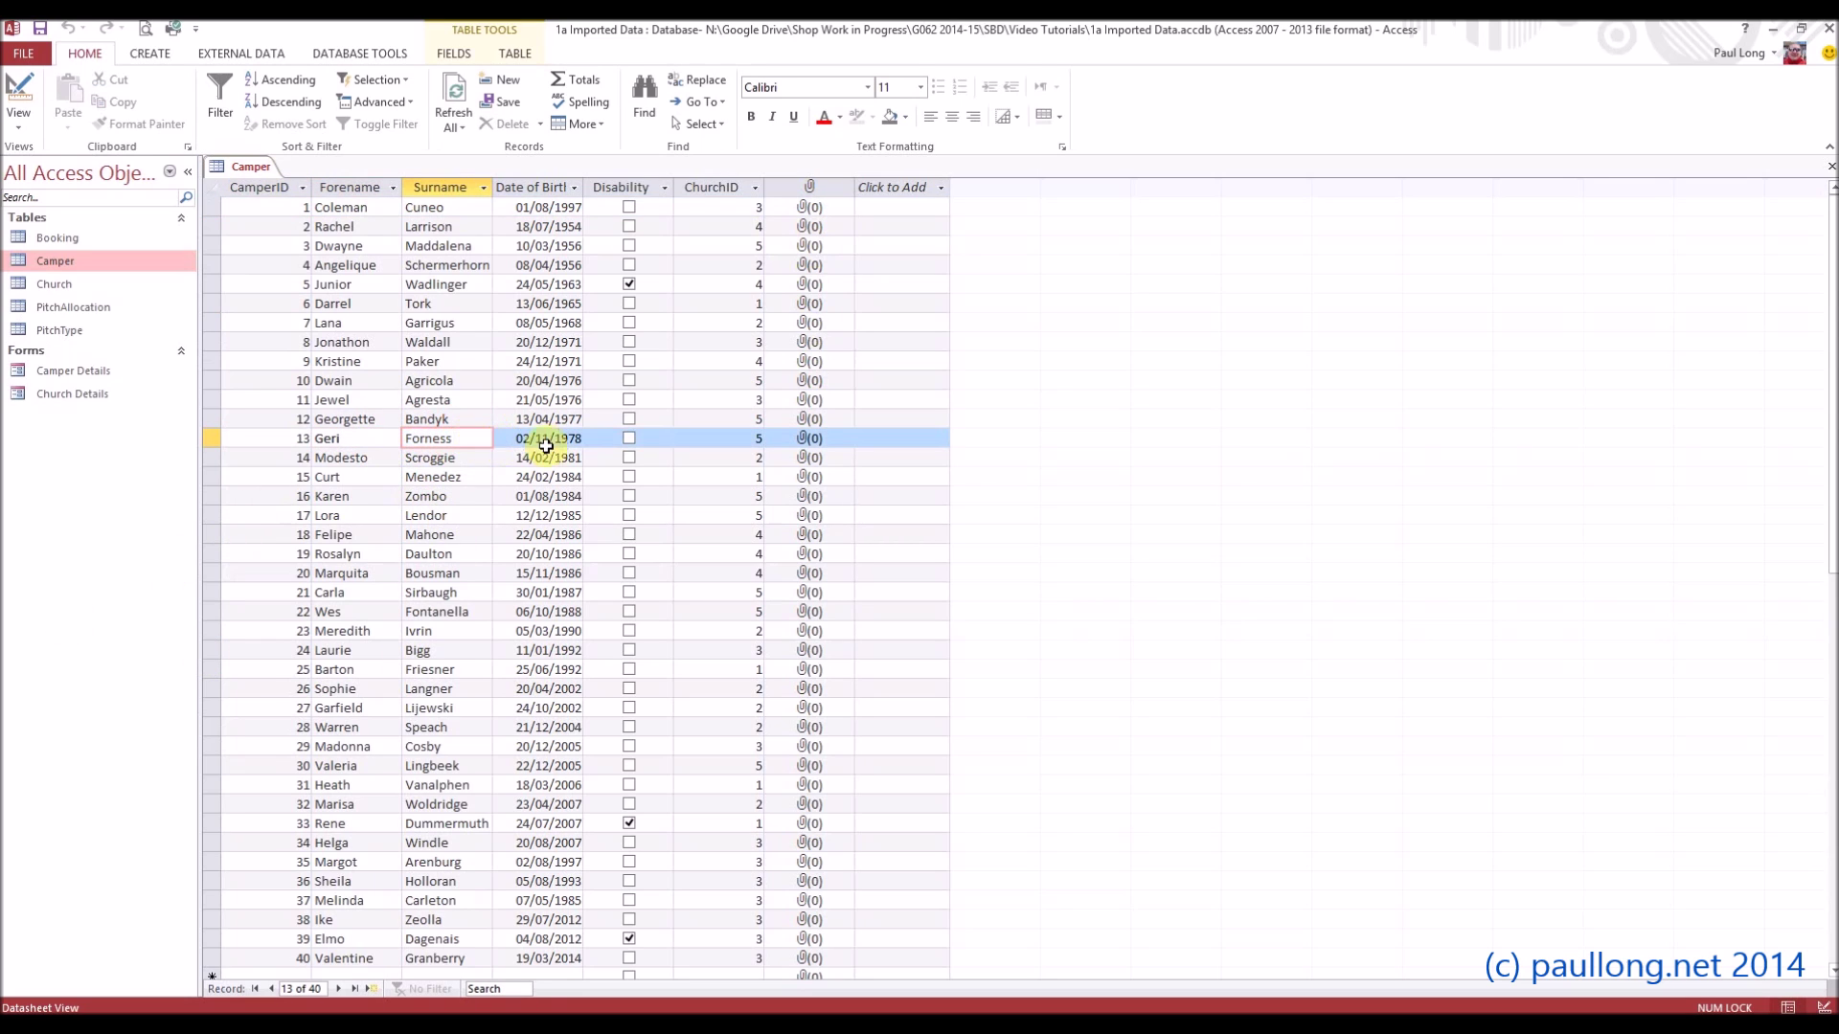
{"action": "left_click", "coordinate": [812, 443]}
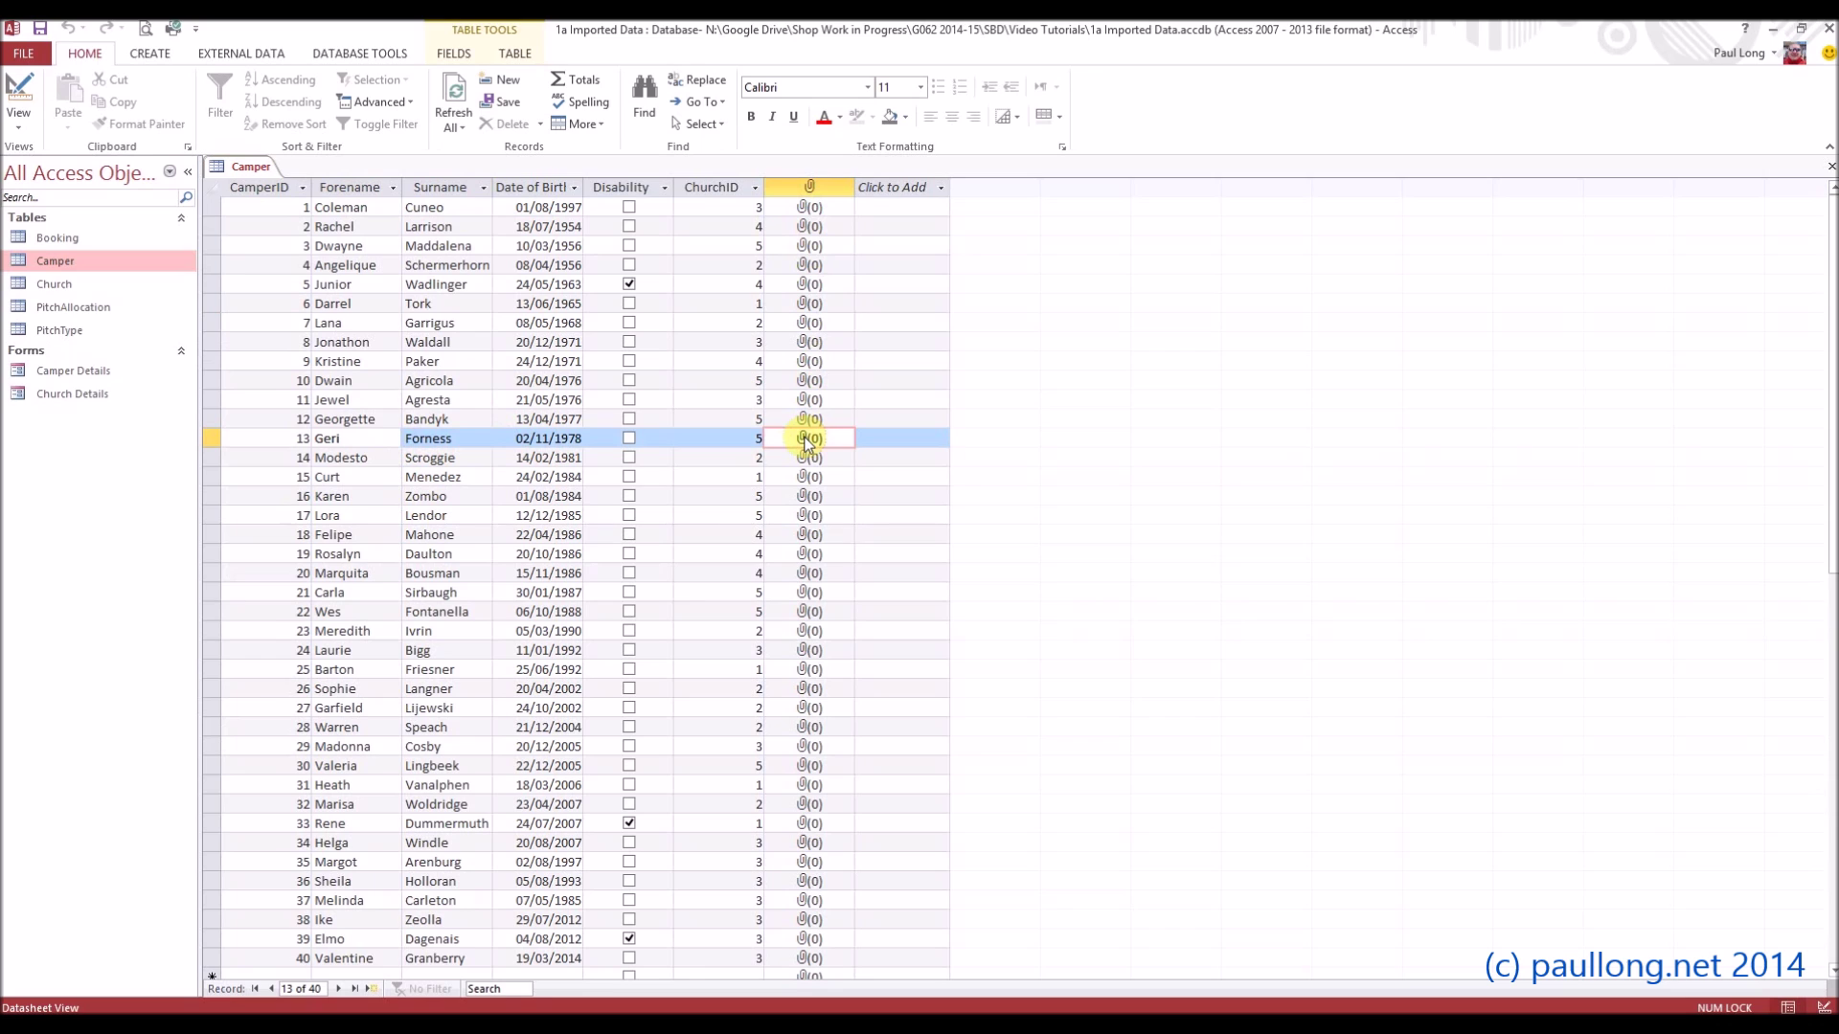
Step: Attach 13.jpg from the Camper Photos folder to record 13's attachment cell
{"action": "double_click", "coordinate": [807, 442]}
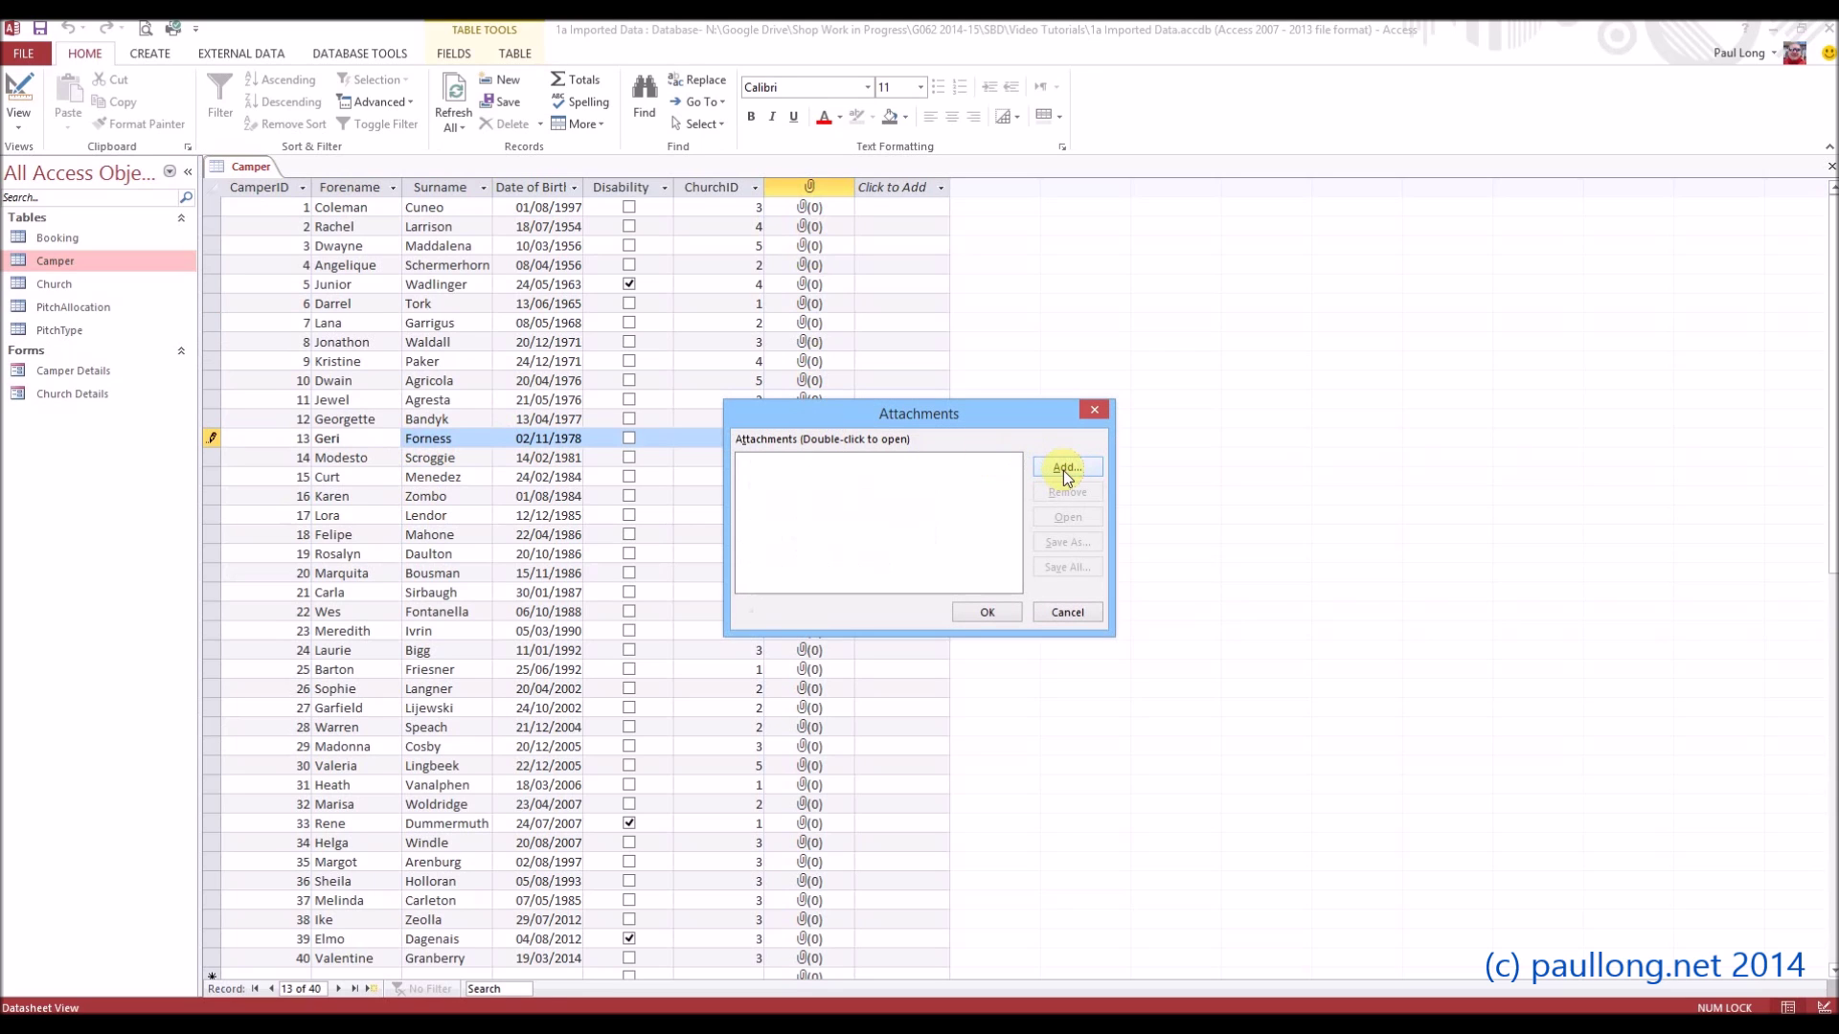
{"action": "left_click", "coordinate": [1067, 467]}
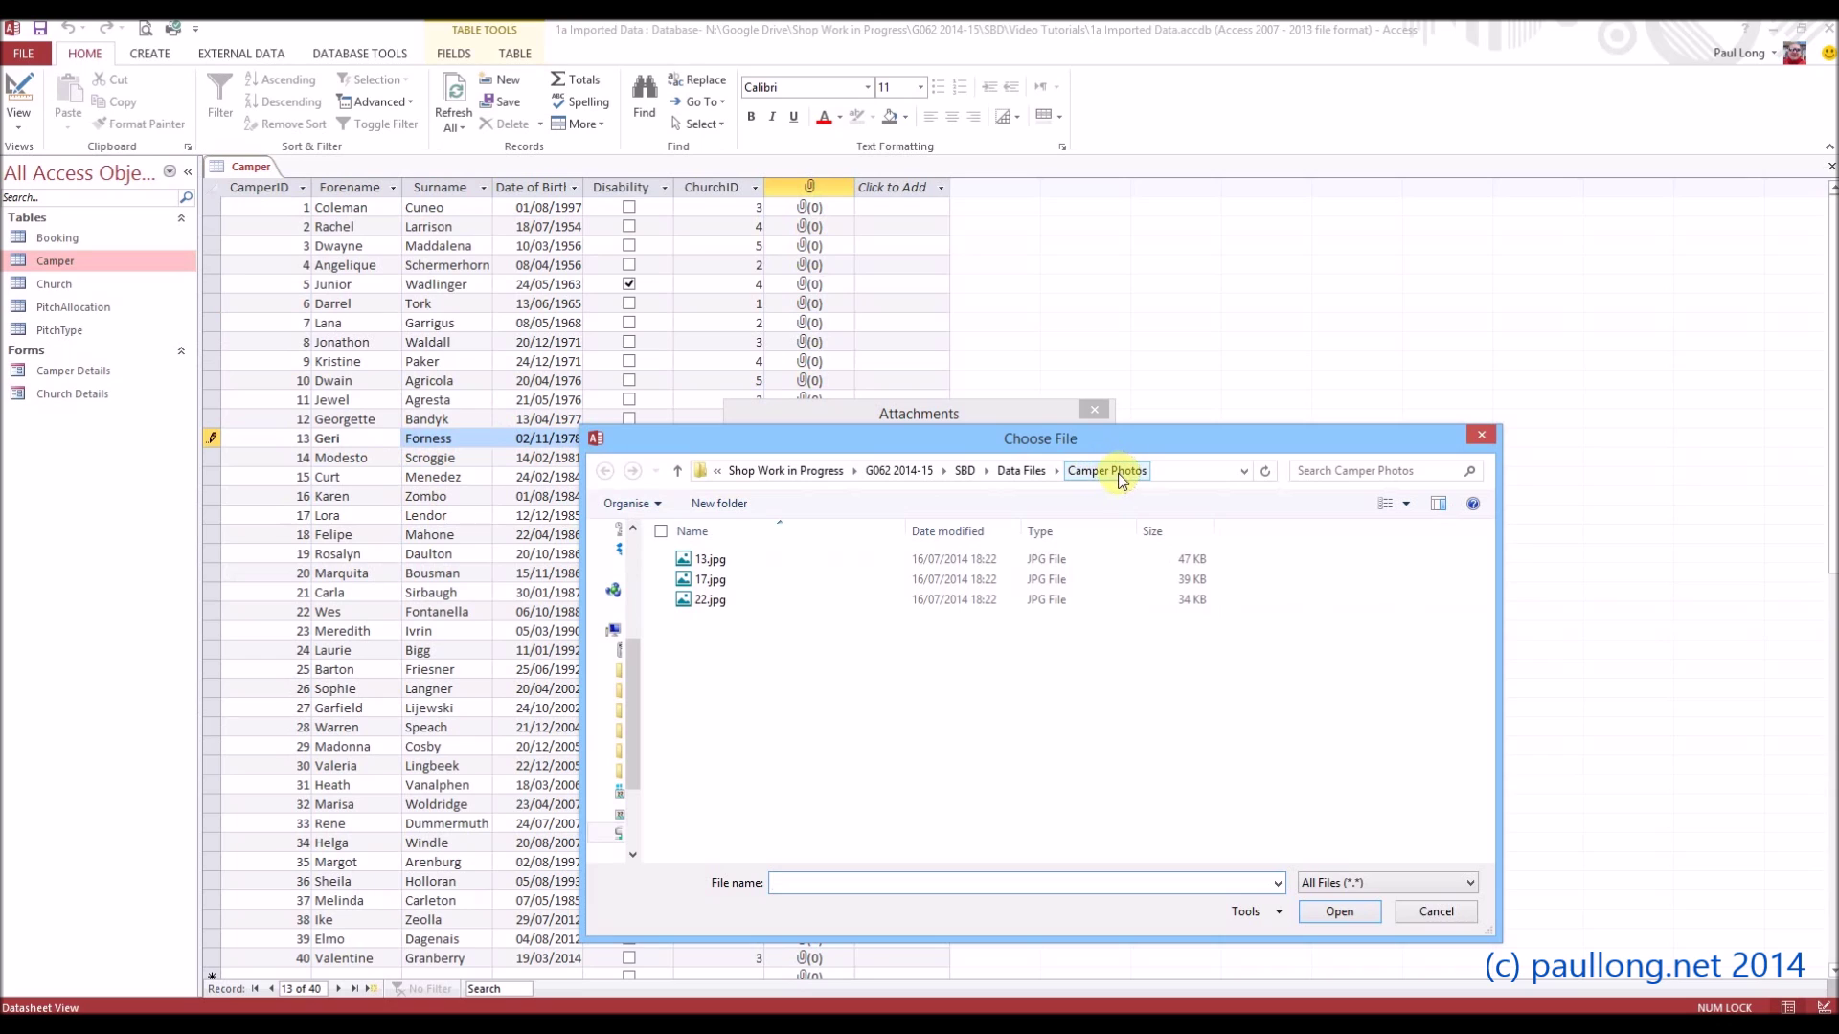
{"action": "left_click", "coordinate": [720, 560]}
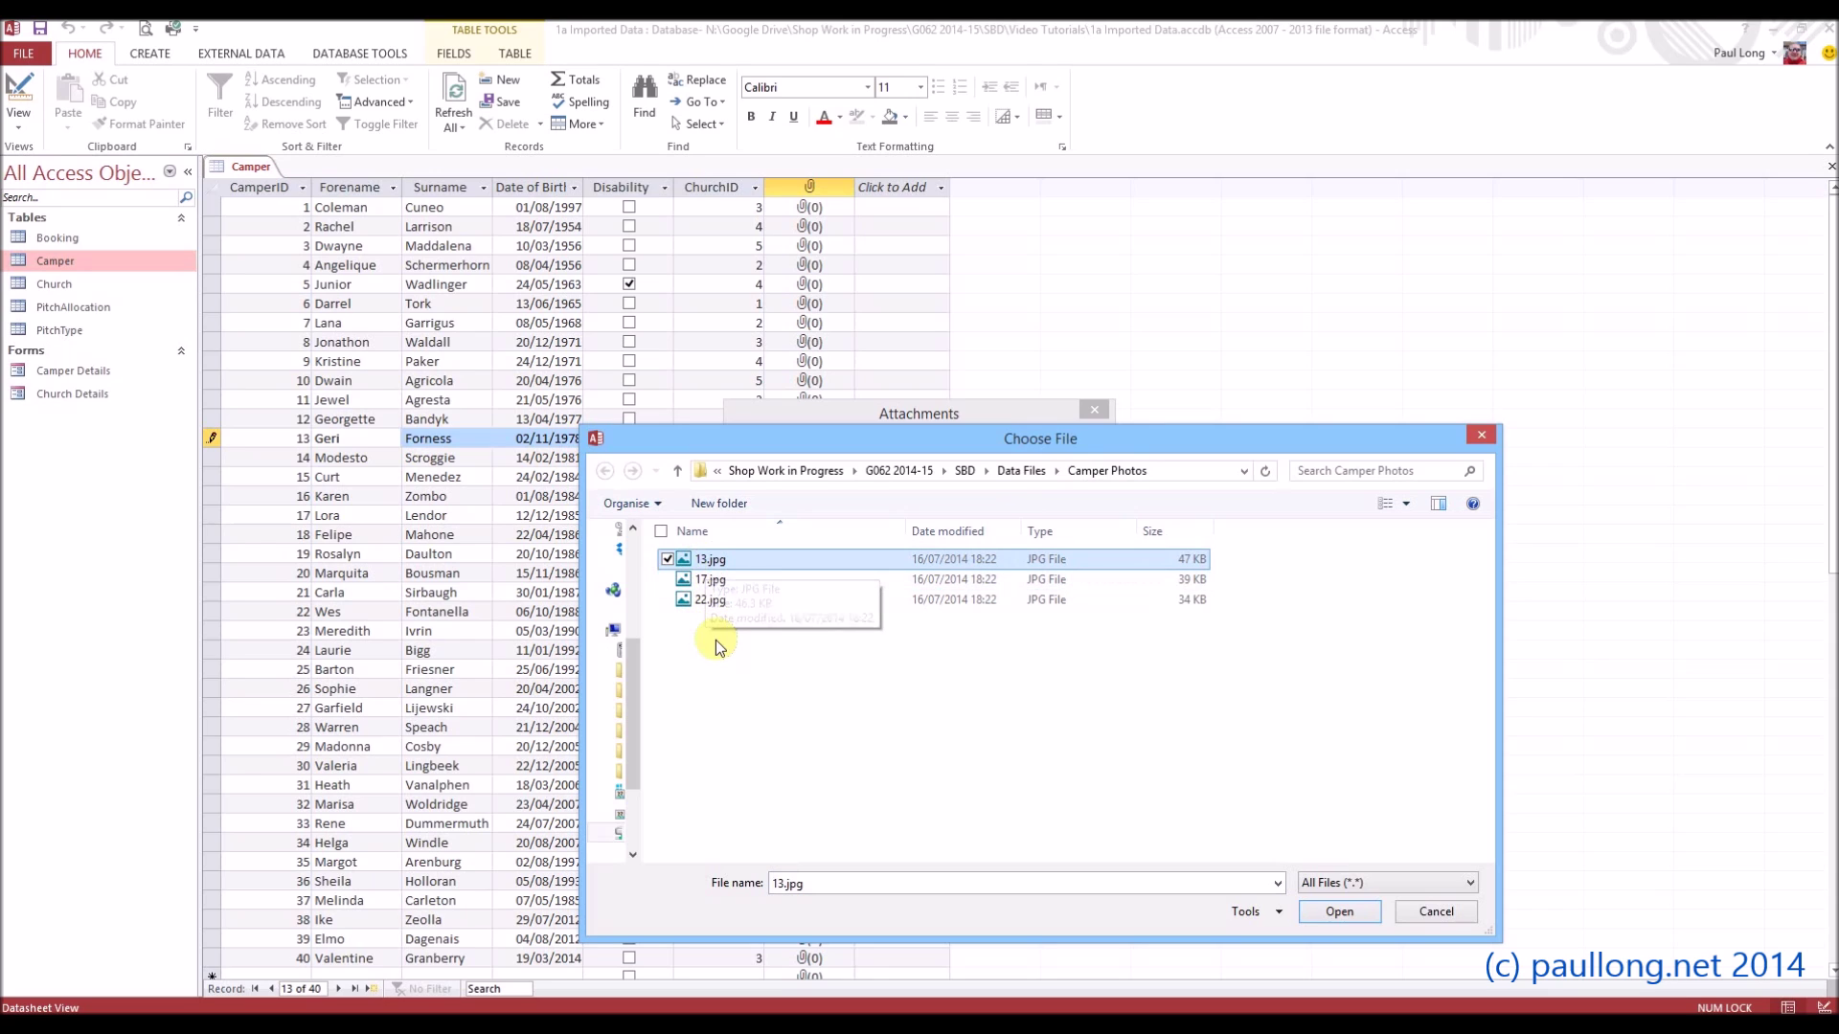
{"action": "left_click", "coordinate": [703, 561]}
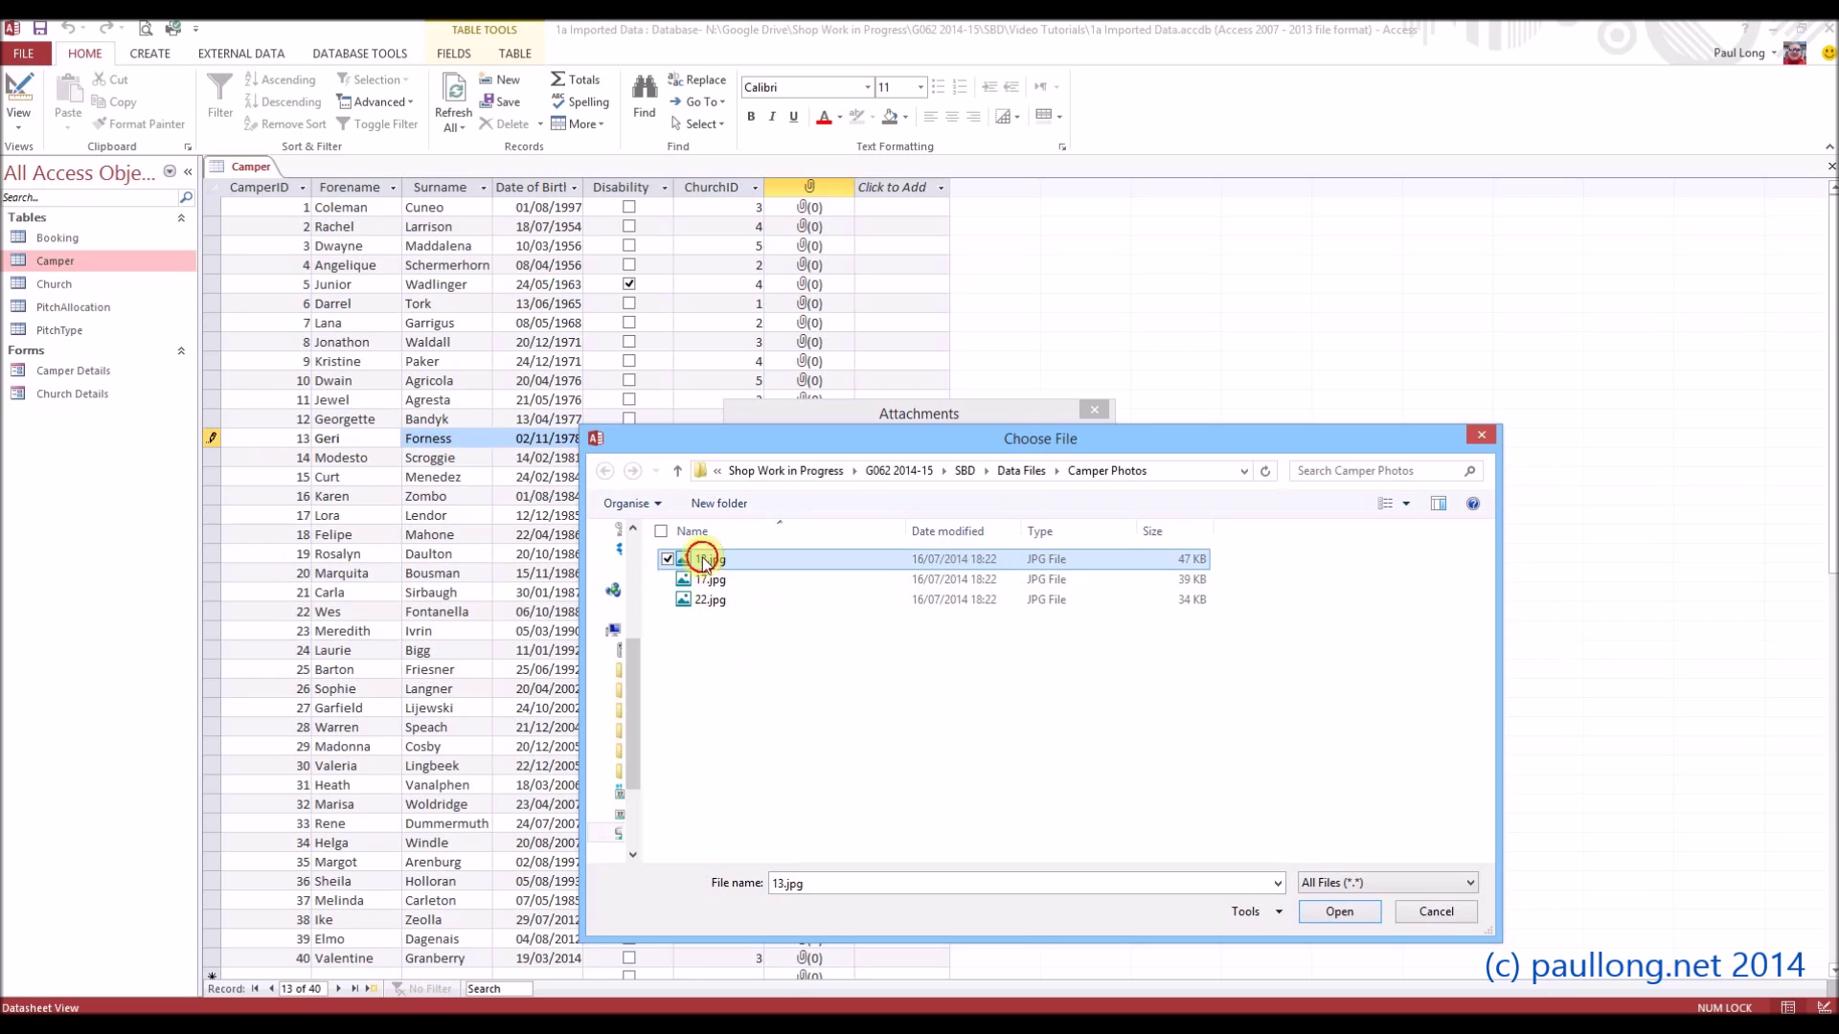
{"action": "left_click", "coordinate": [703, 561]}
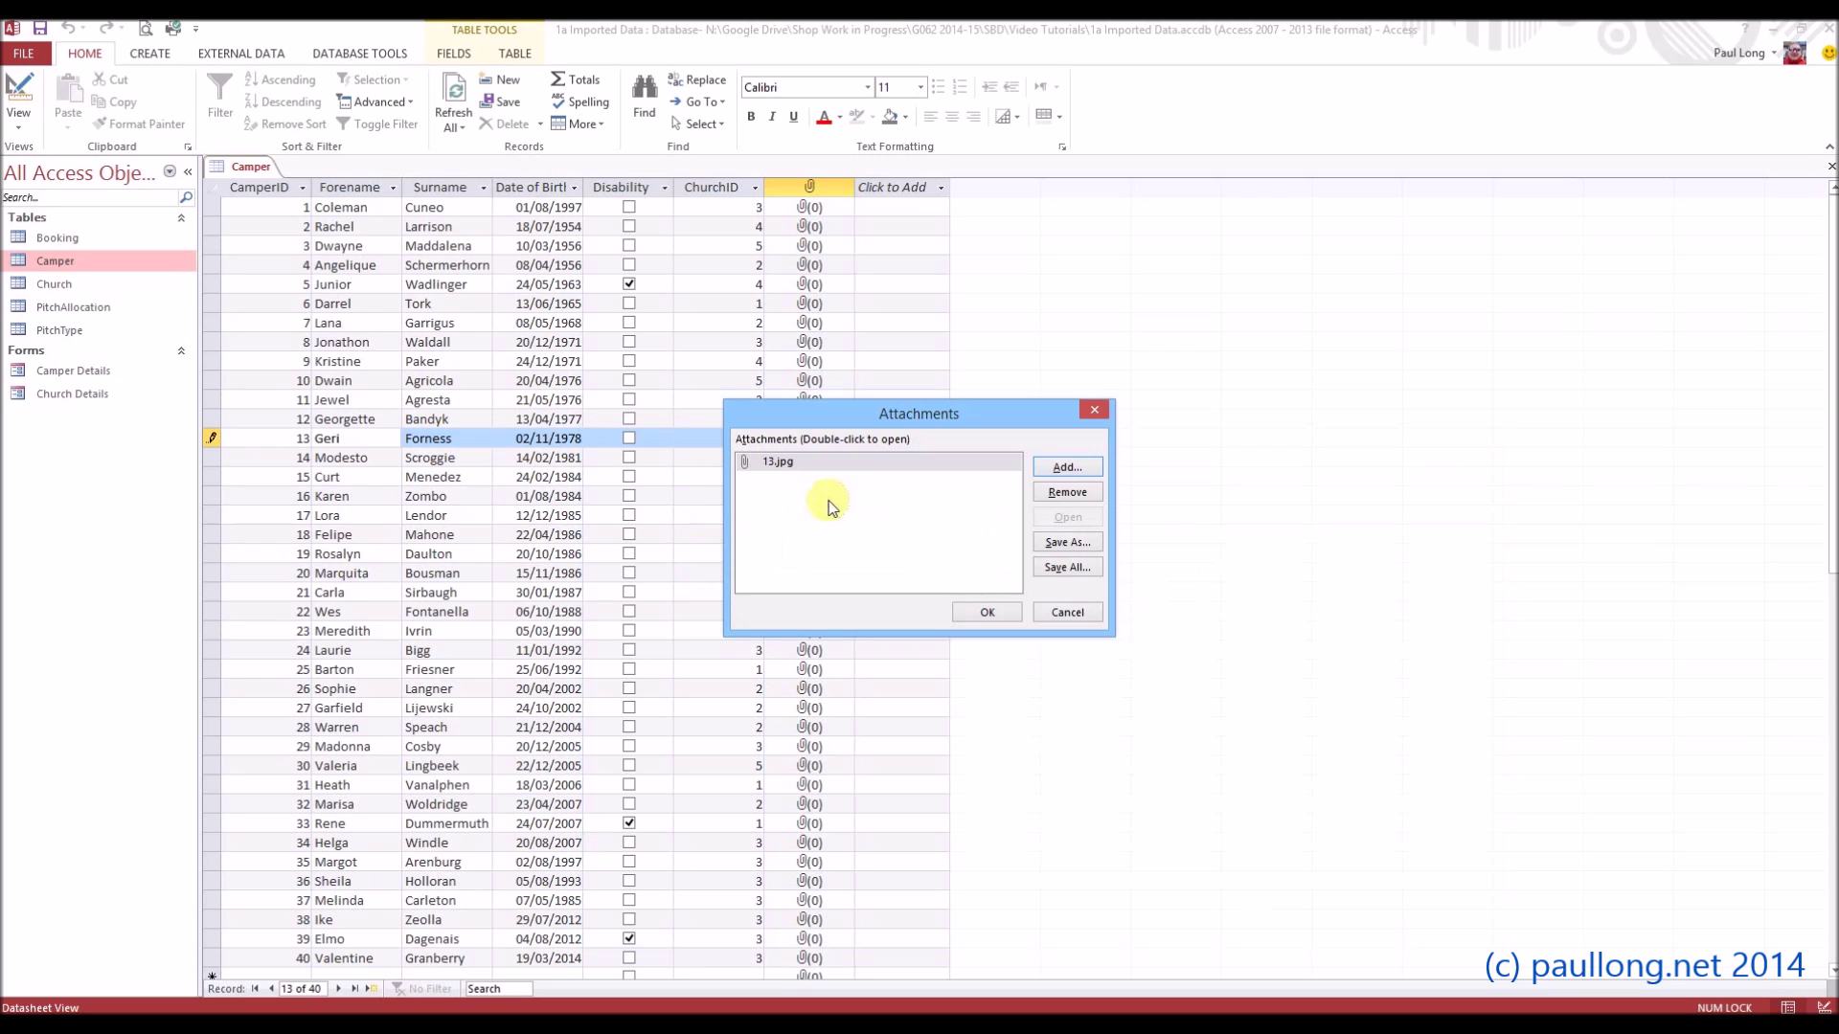
{"action": "left_click", "coordinate": [986, 614]}
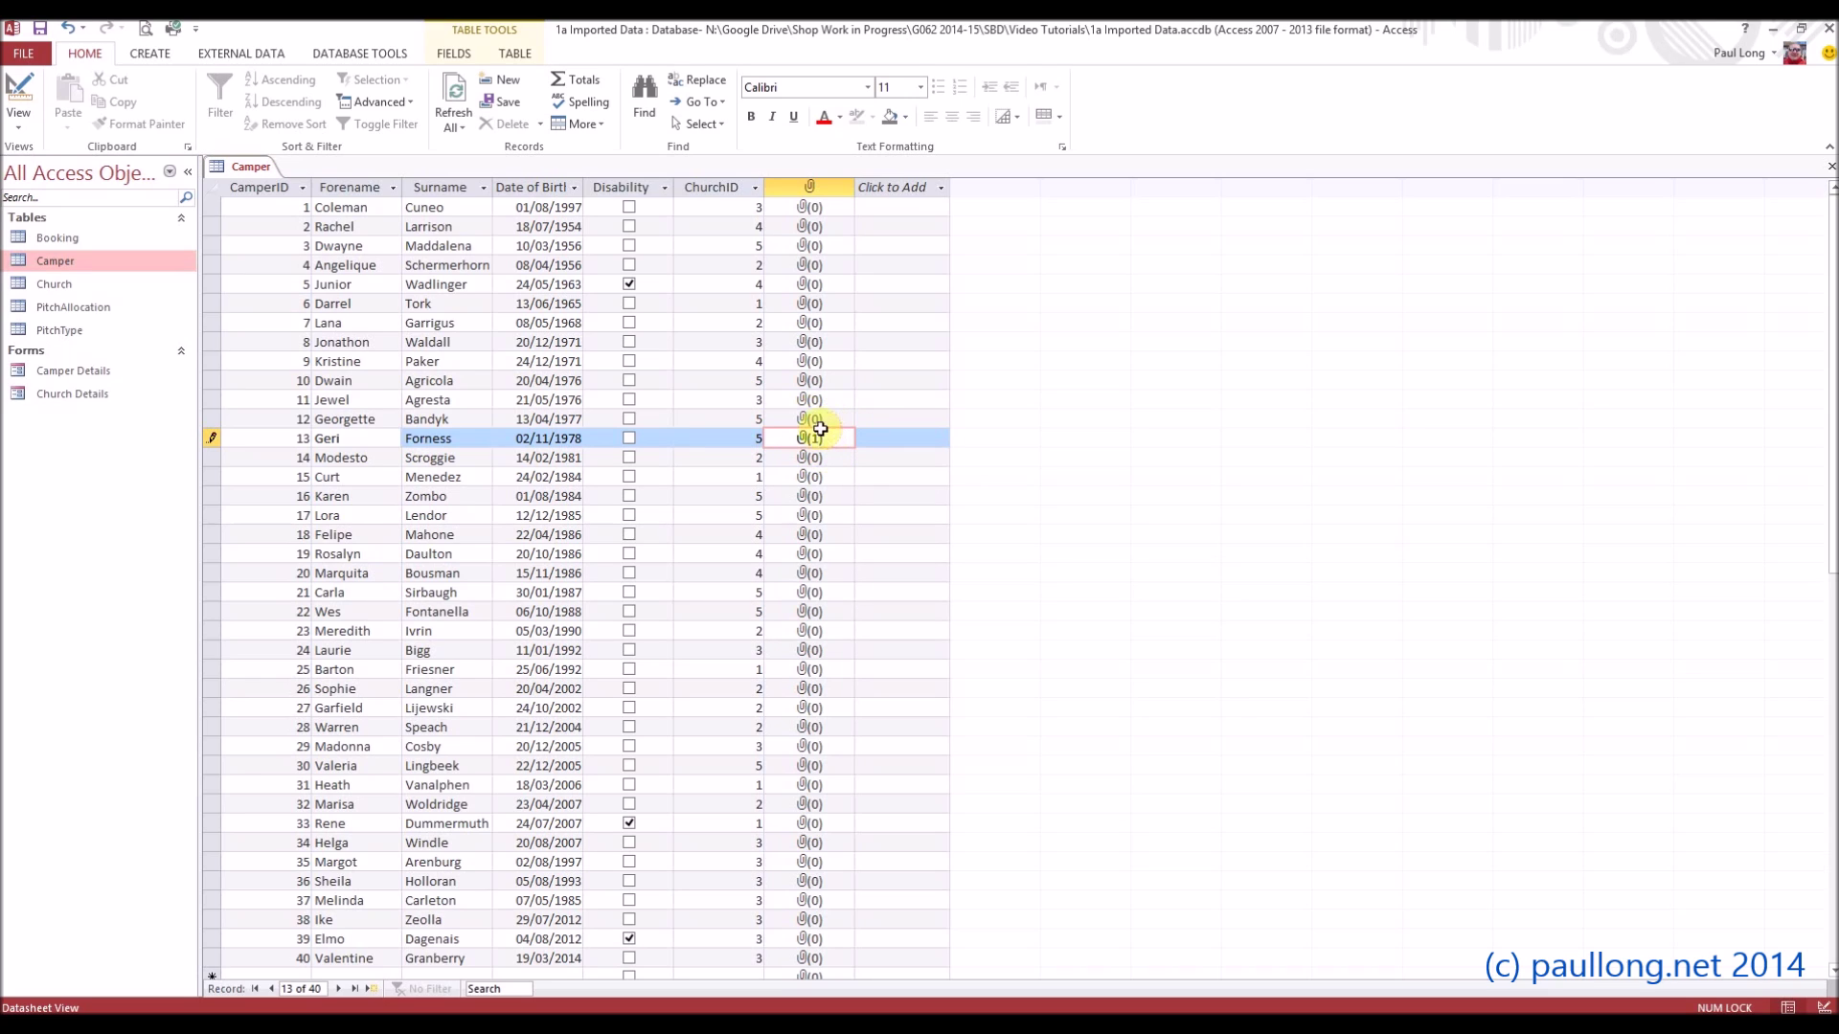
Step: Close the Camper table and start a Form Wizard with all Camper and Church fields
{"action": "right_click", "coordinate": [256, 172]}
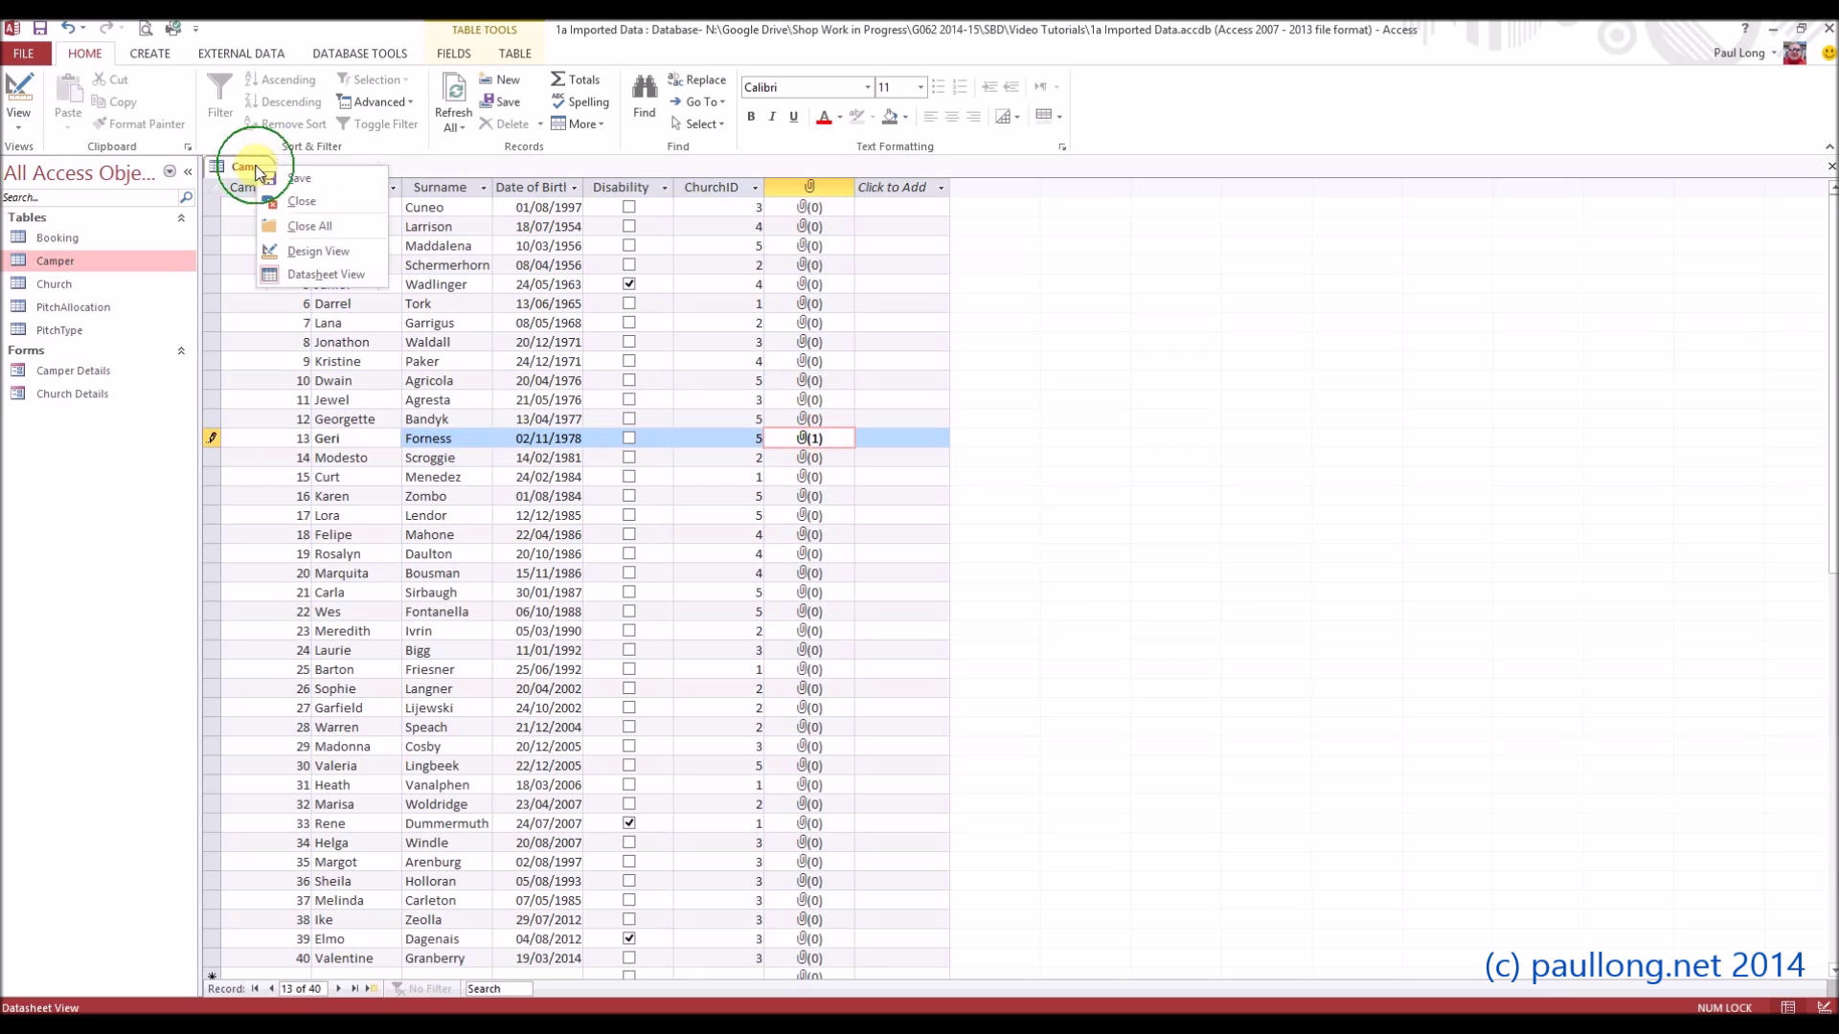
{"action": "left_click", "coordinate": [290, 207]}
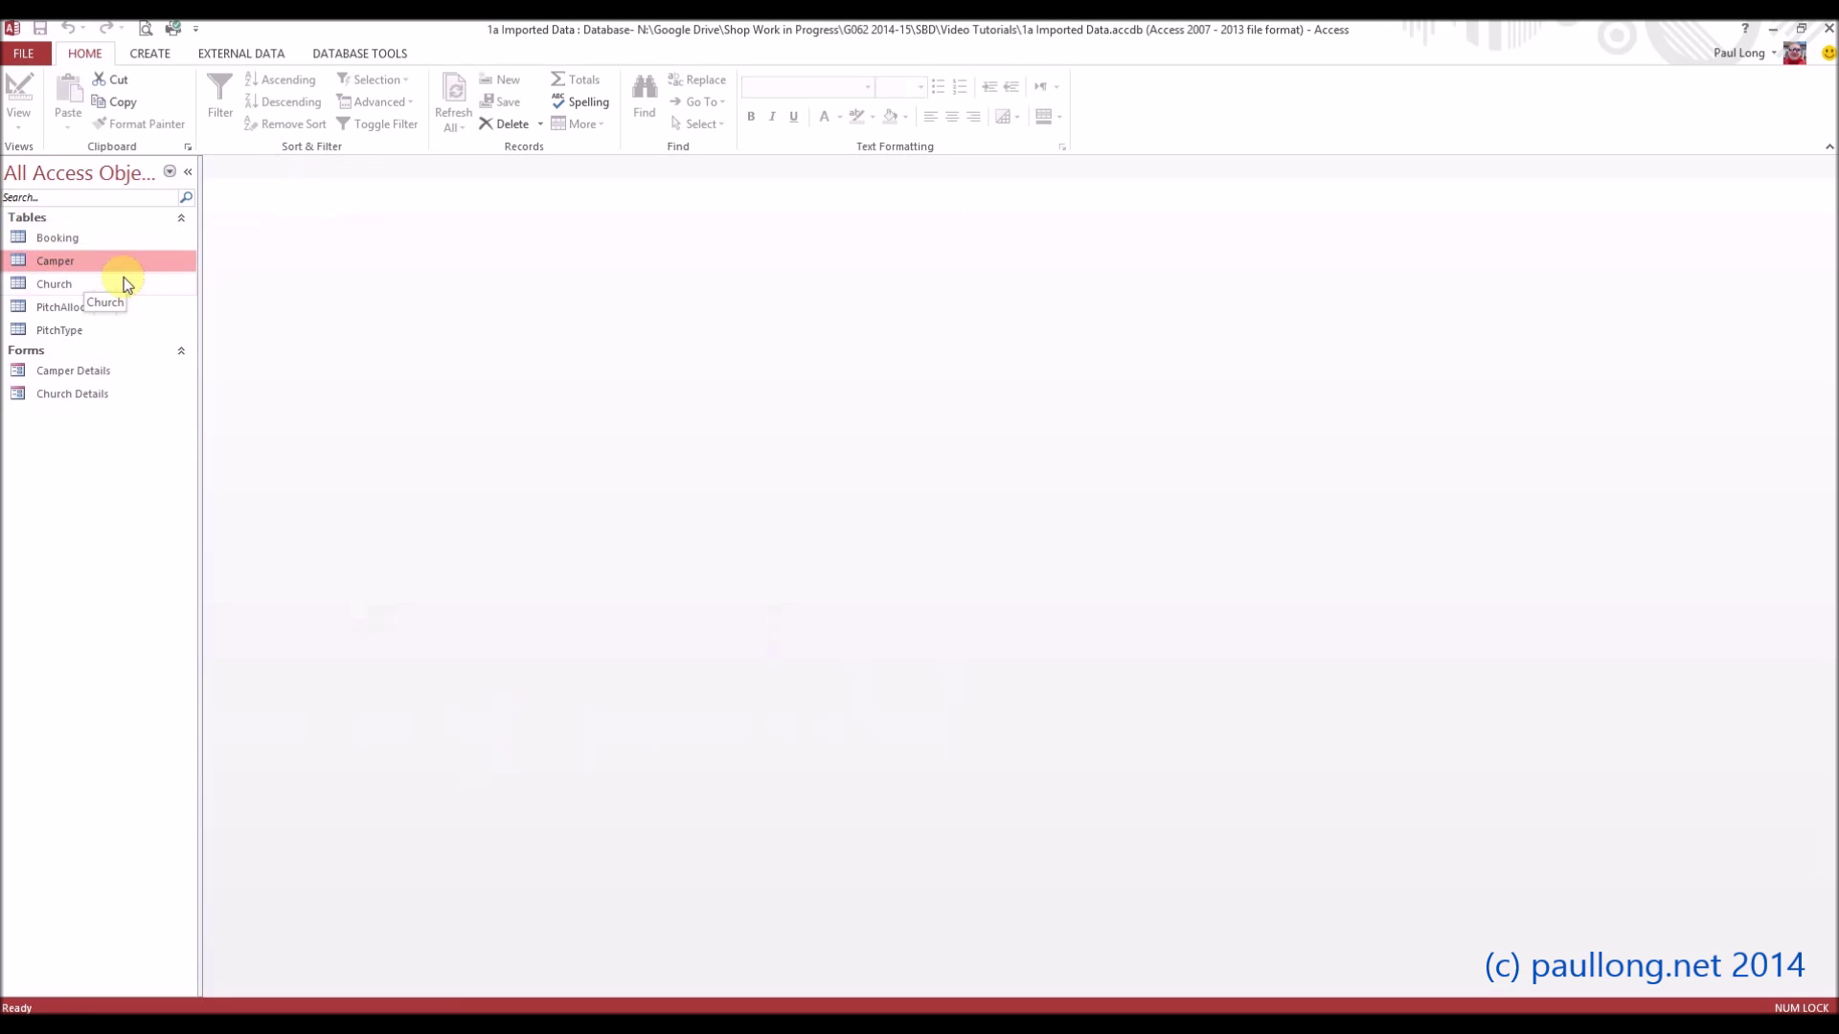
{"action": "left_click", "coordinate": [151, 53]}
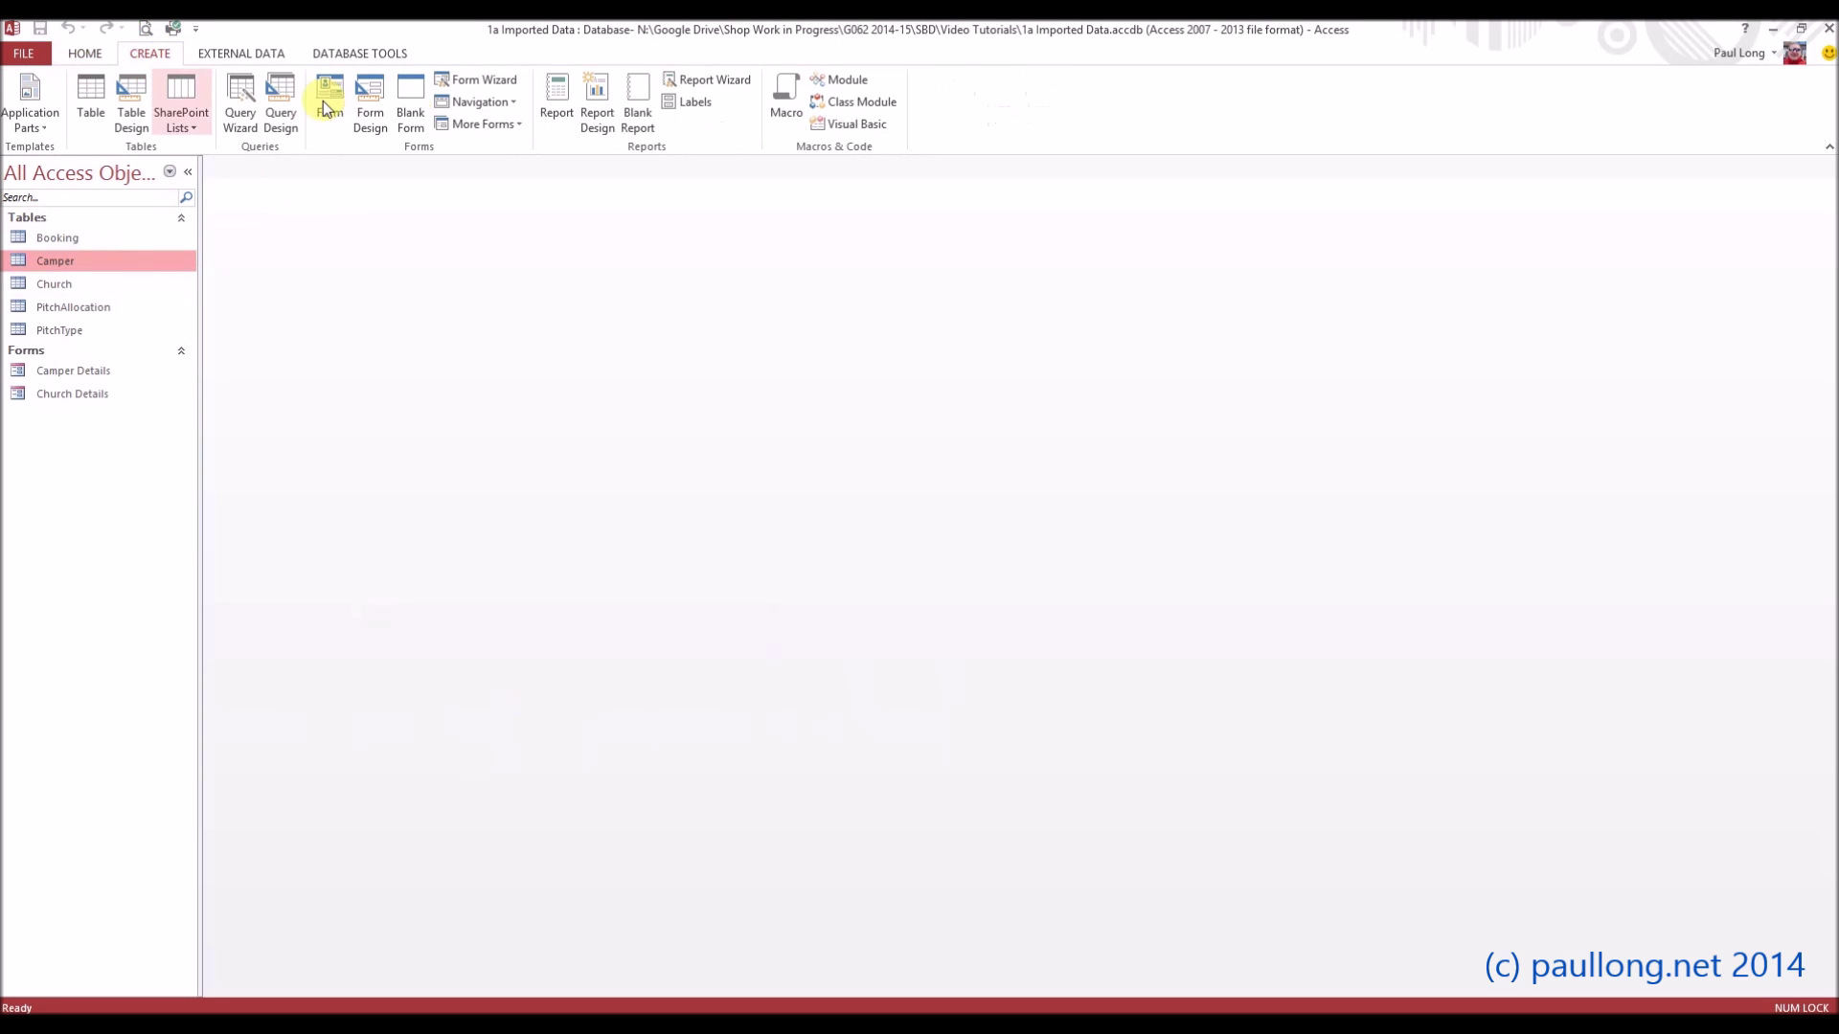
{"action": "left_click", "coordinate": [481, 81]}
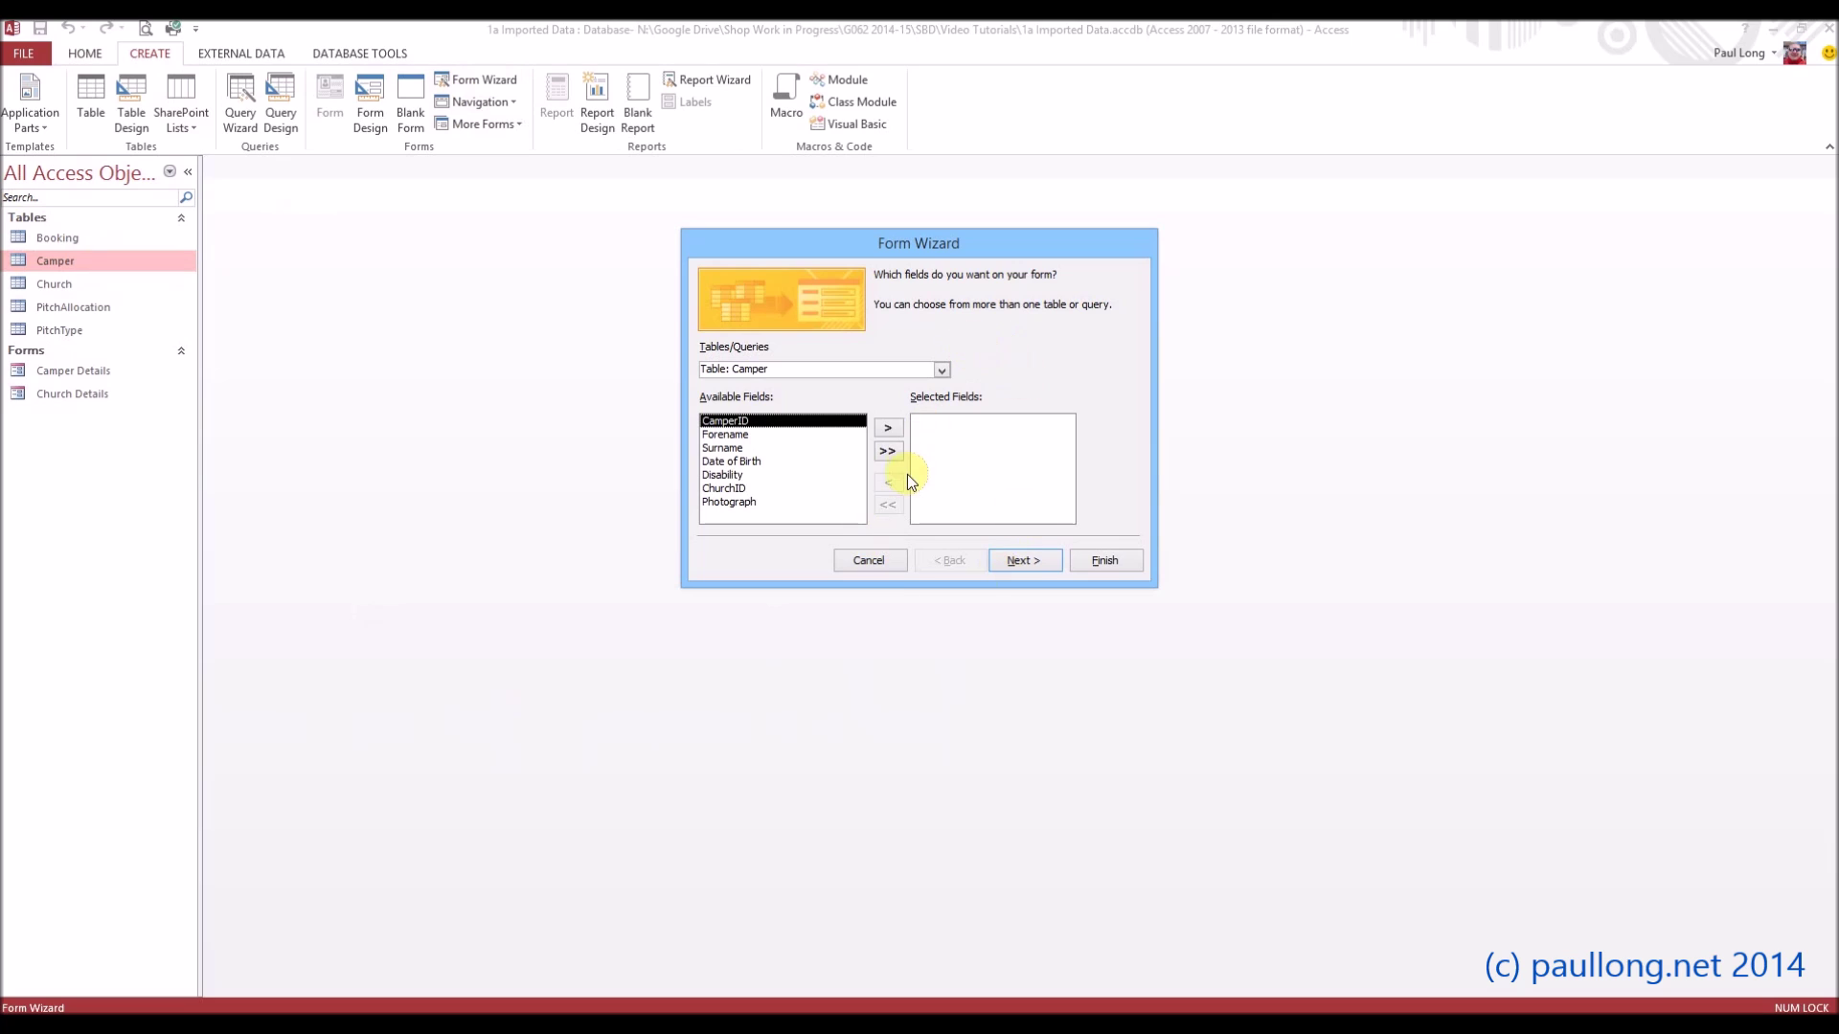
{"action": "left_click", "coordinate": [887, 452]}
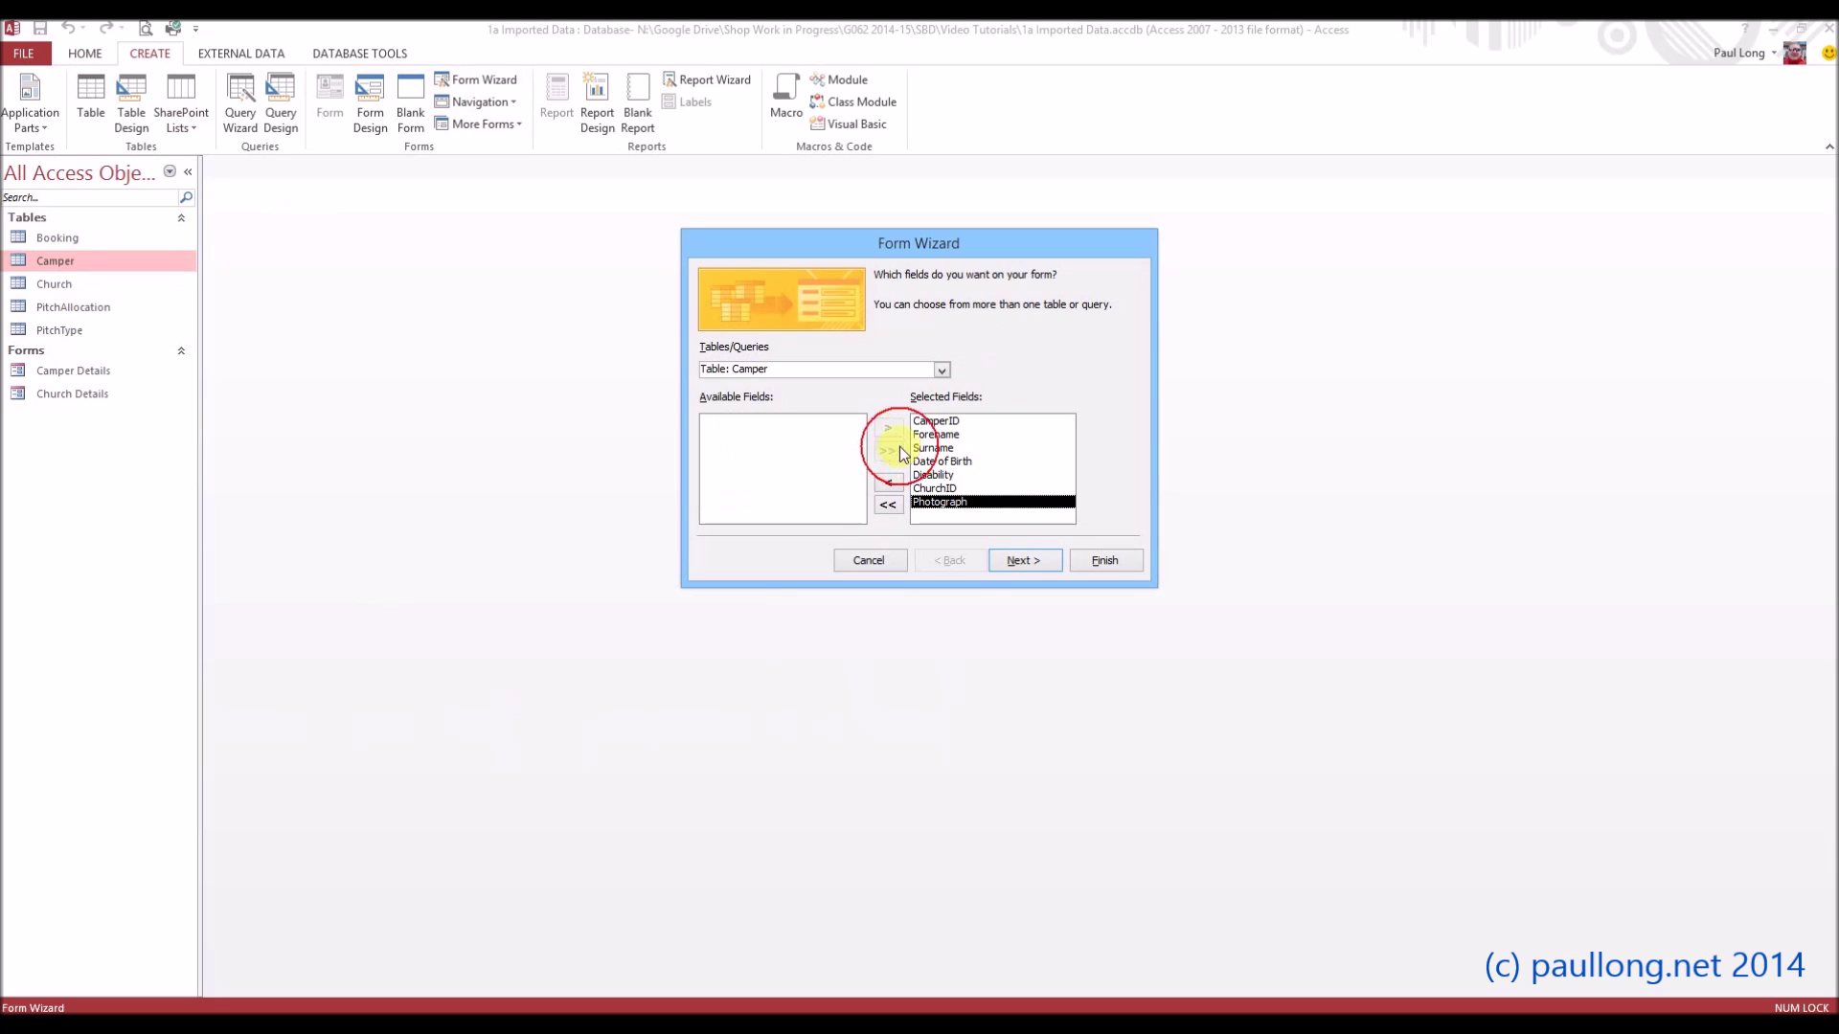
{"action": "left_click", "coordinate": [942, 370]}
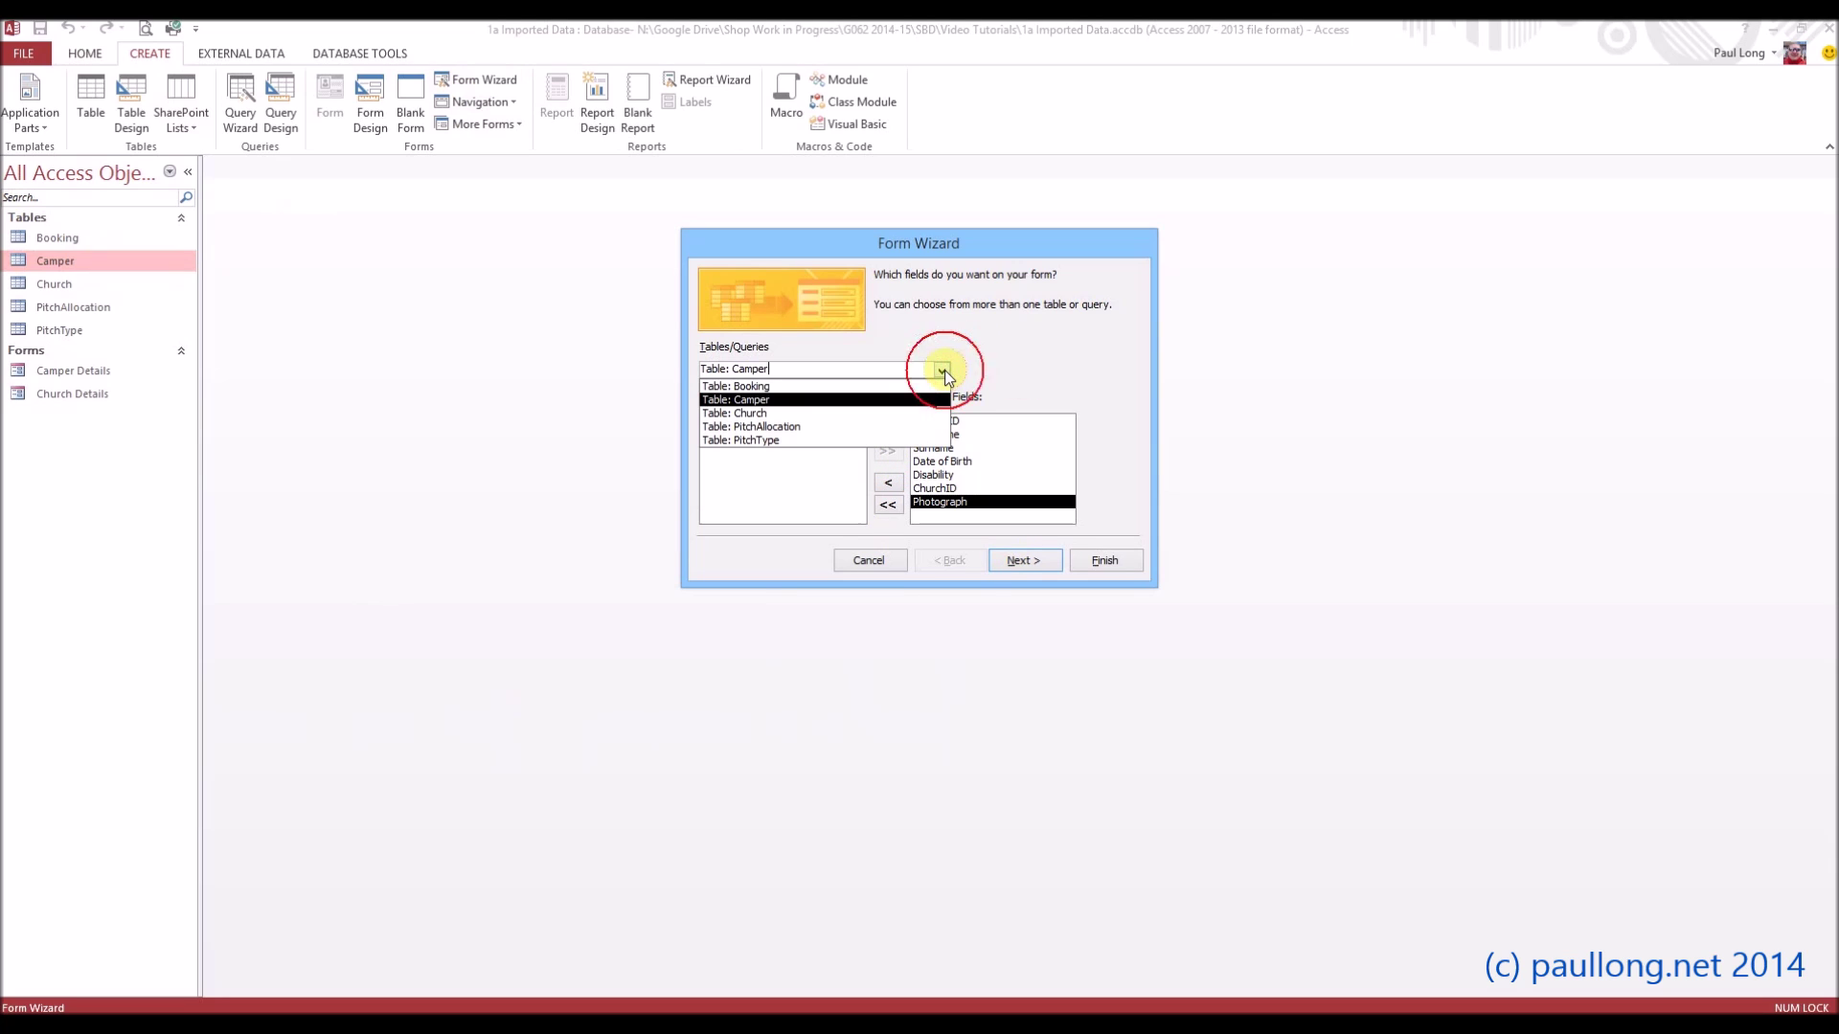
{"action": "left_click", "coordinate": [805, 413]}
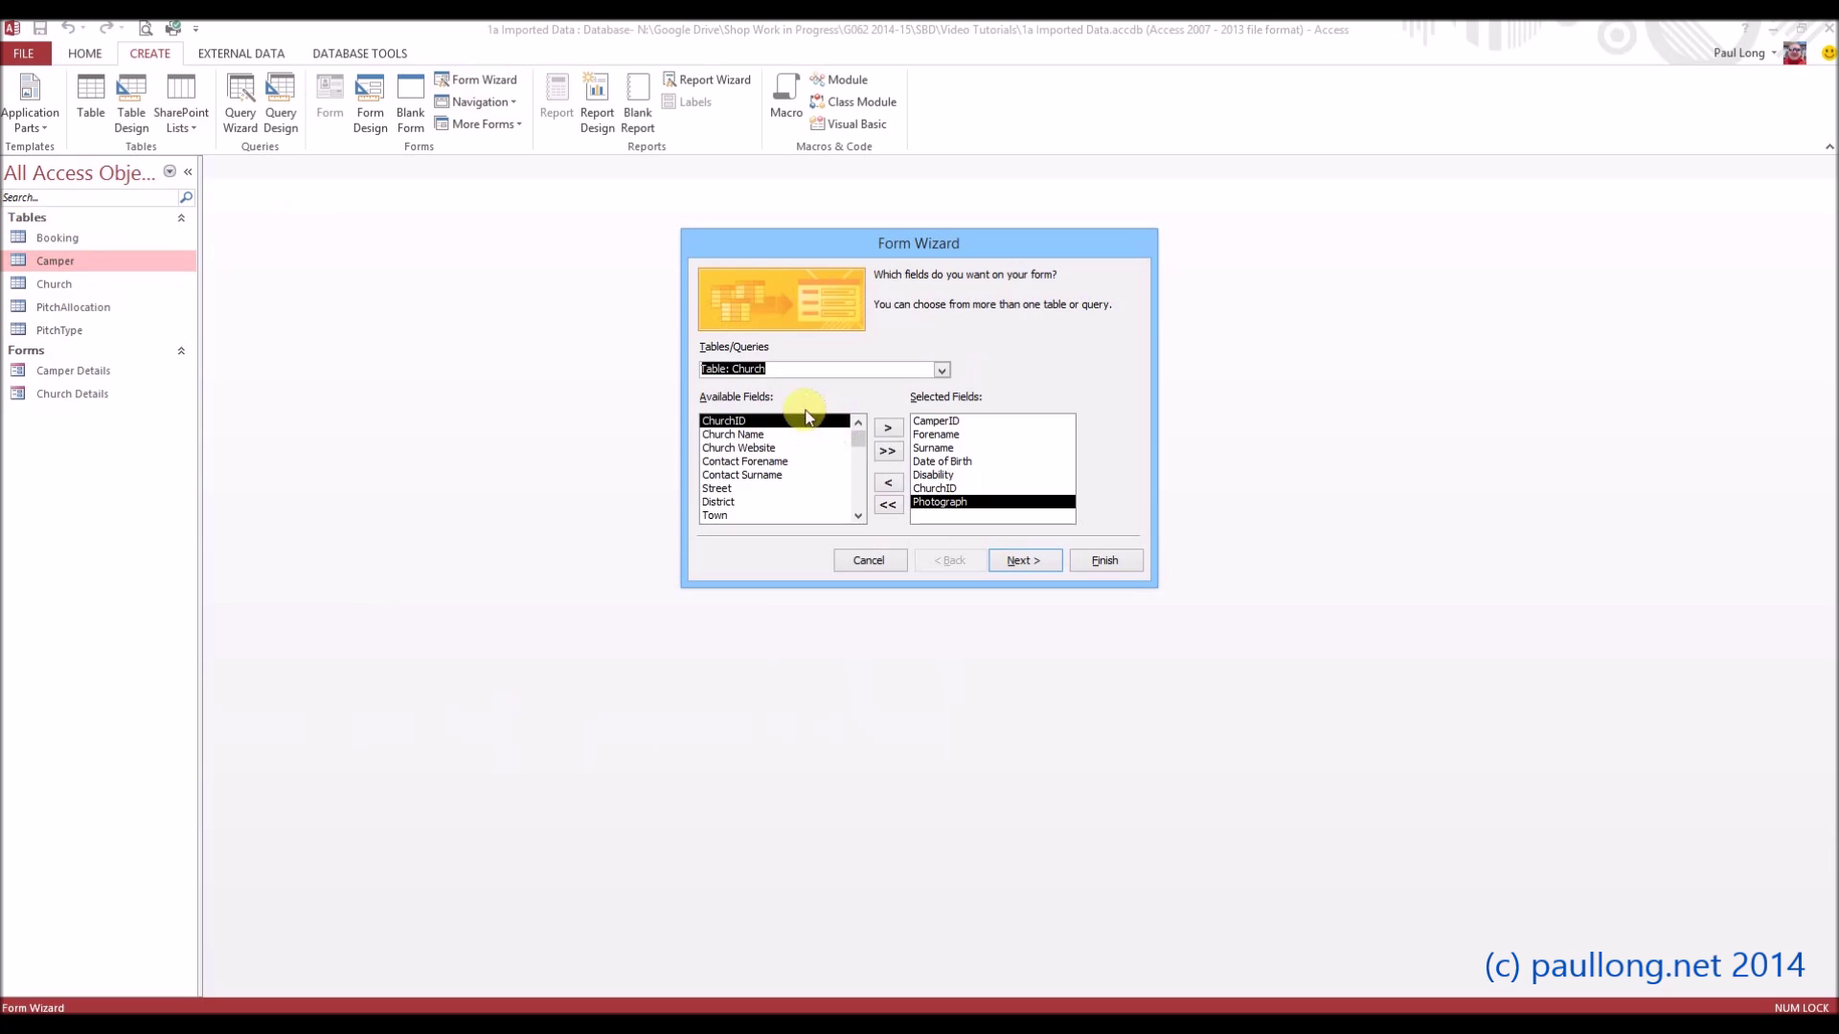
{"action": "left_click", "coordinate": [892, 452]}
Step: View the data by Camper as a single form in a columnar layout
{"action": "left_click", "coordinate": [1023, 563]}
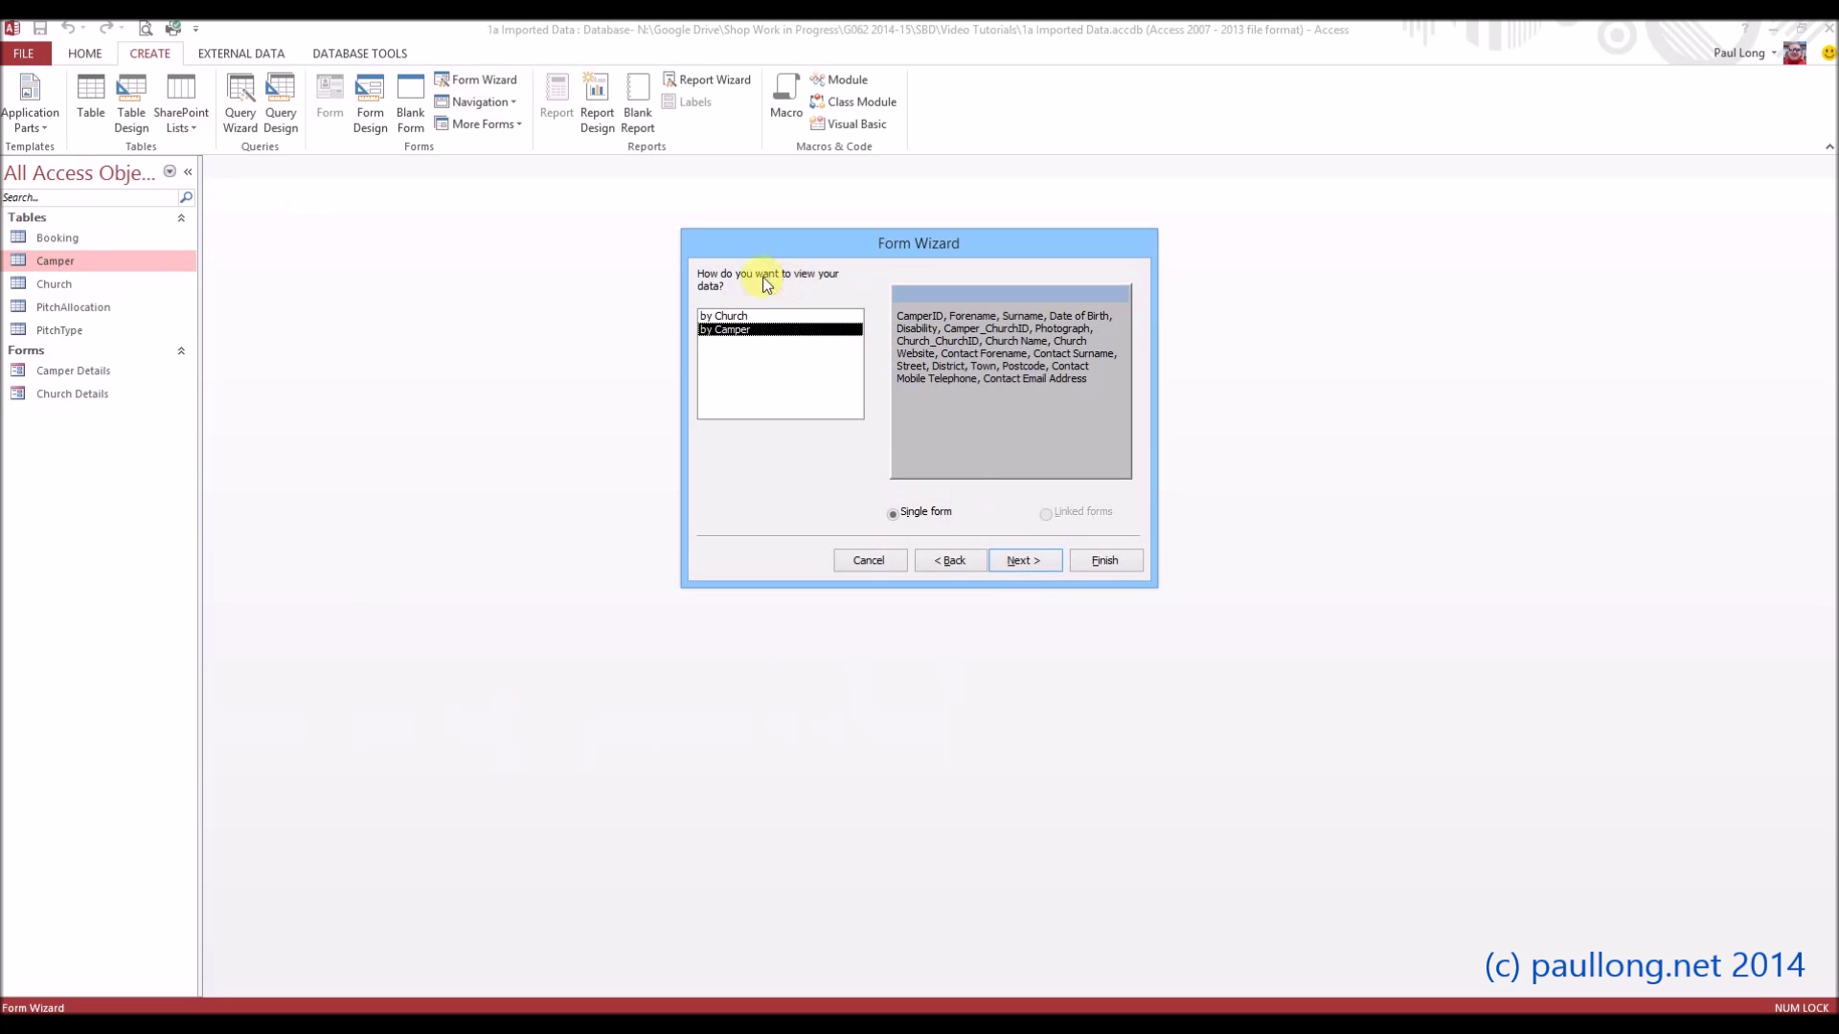
{"action": "left_click", "coordinate": [738, 316]}
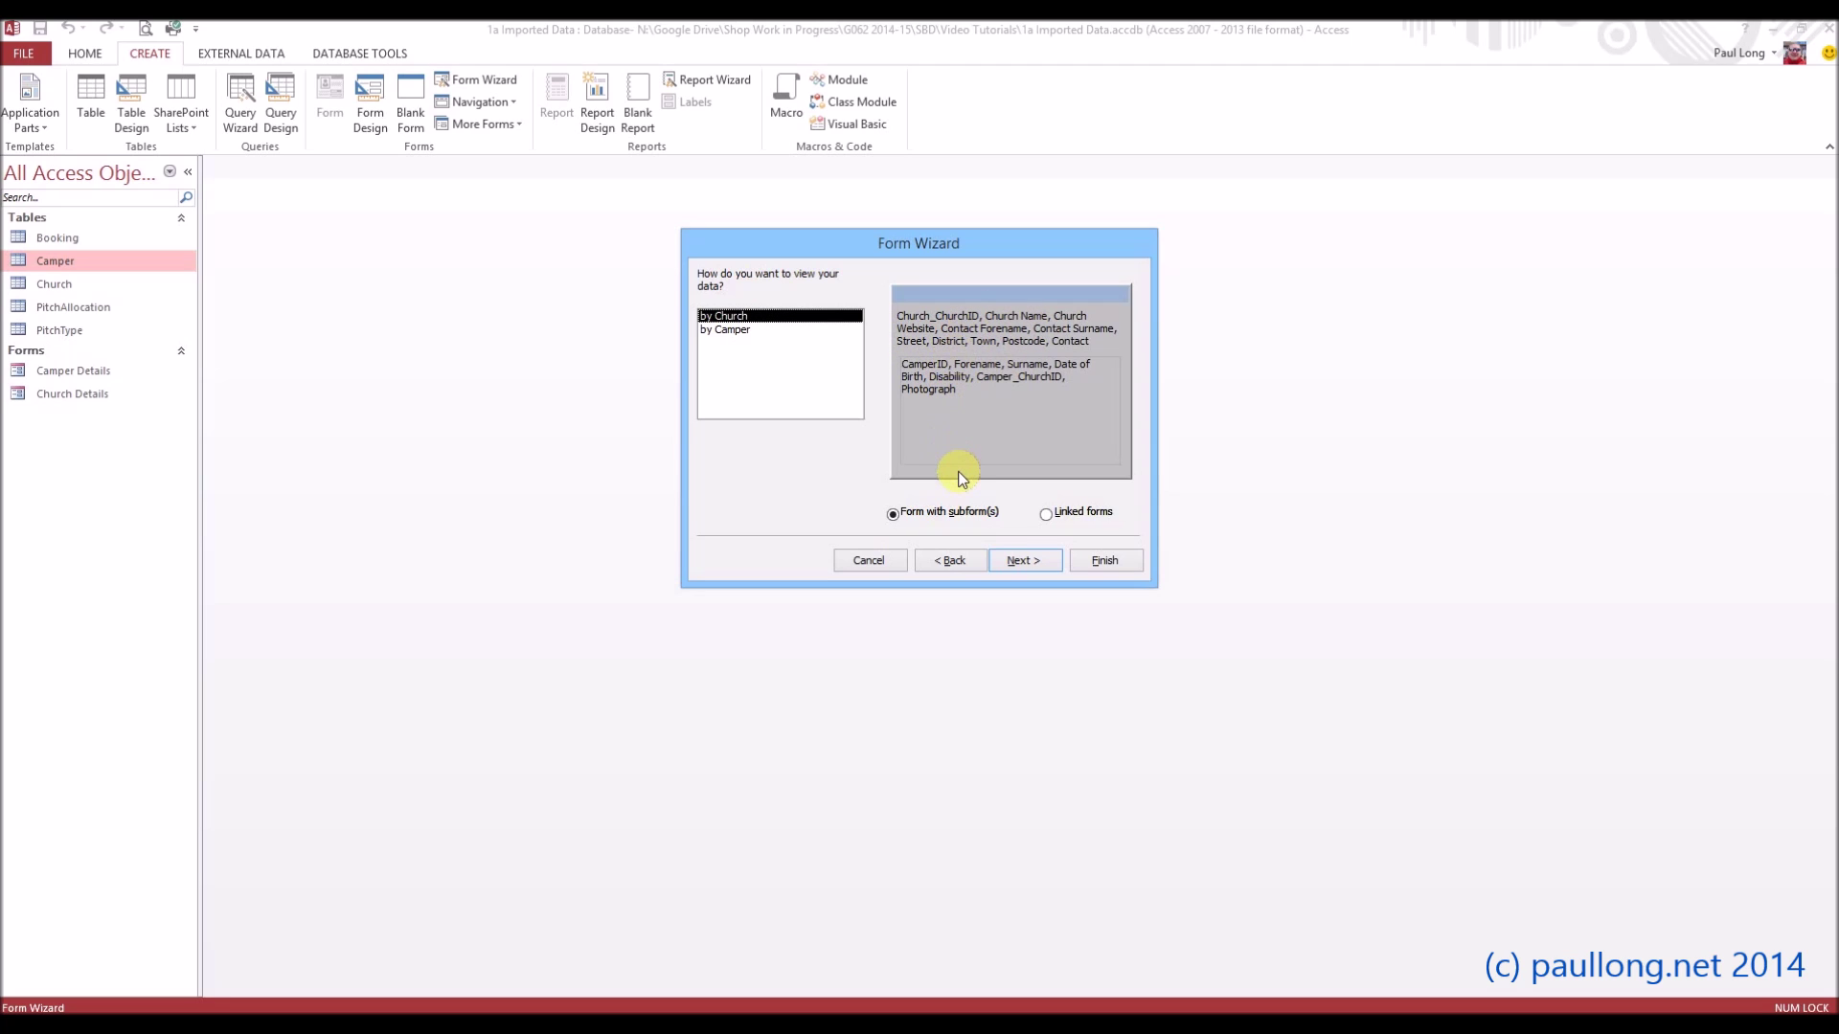
{"action": "left_click", "coordinate": [727, 329]}
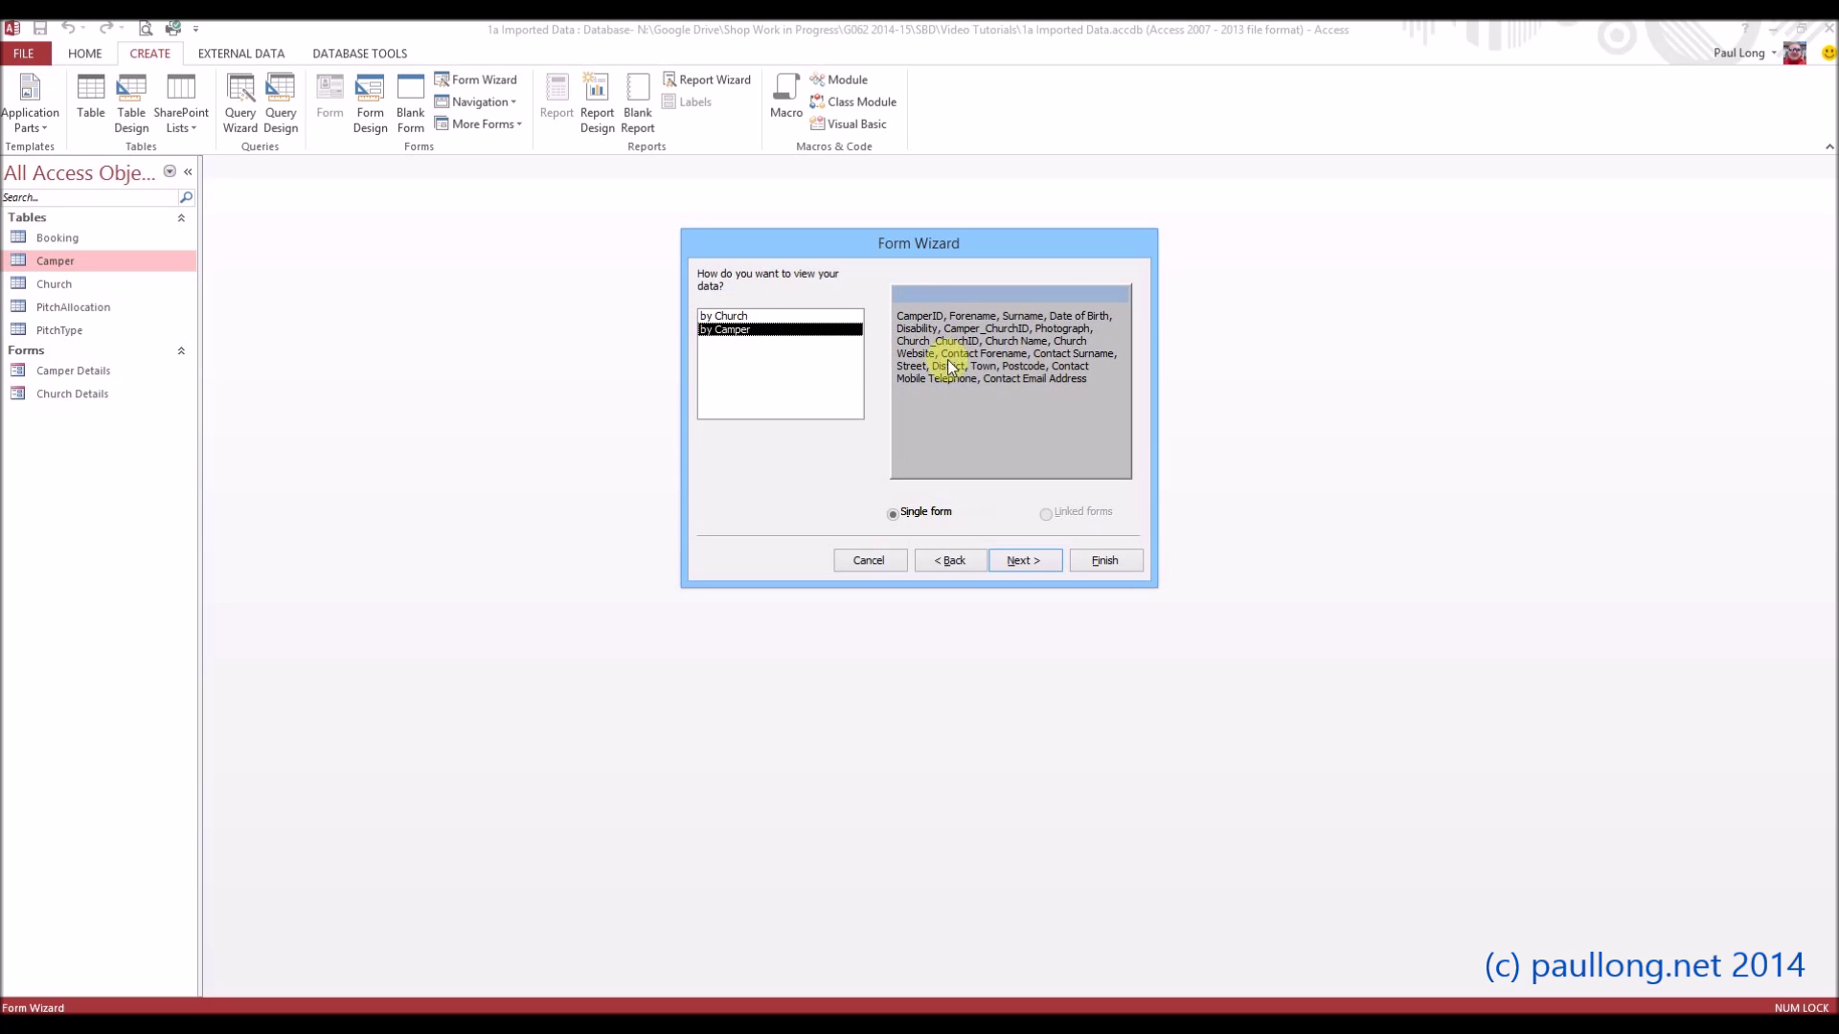
{"action": "left_click", "coordinate": [1037, 561]}
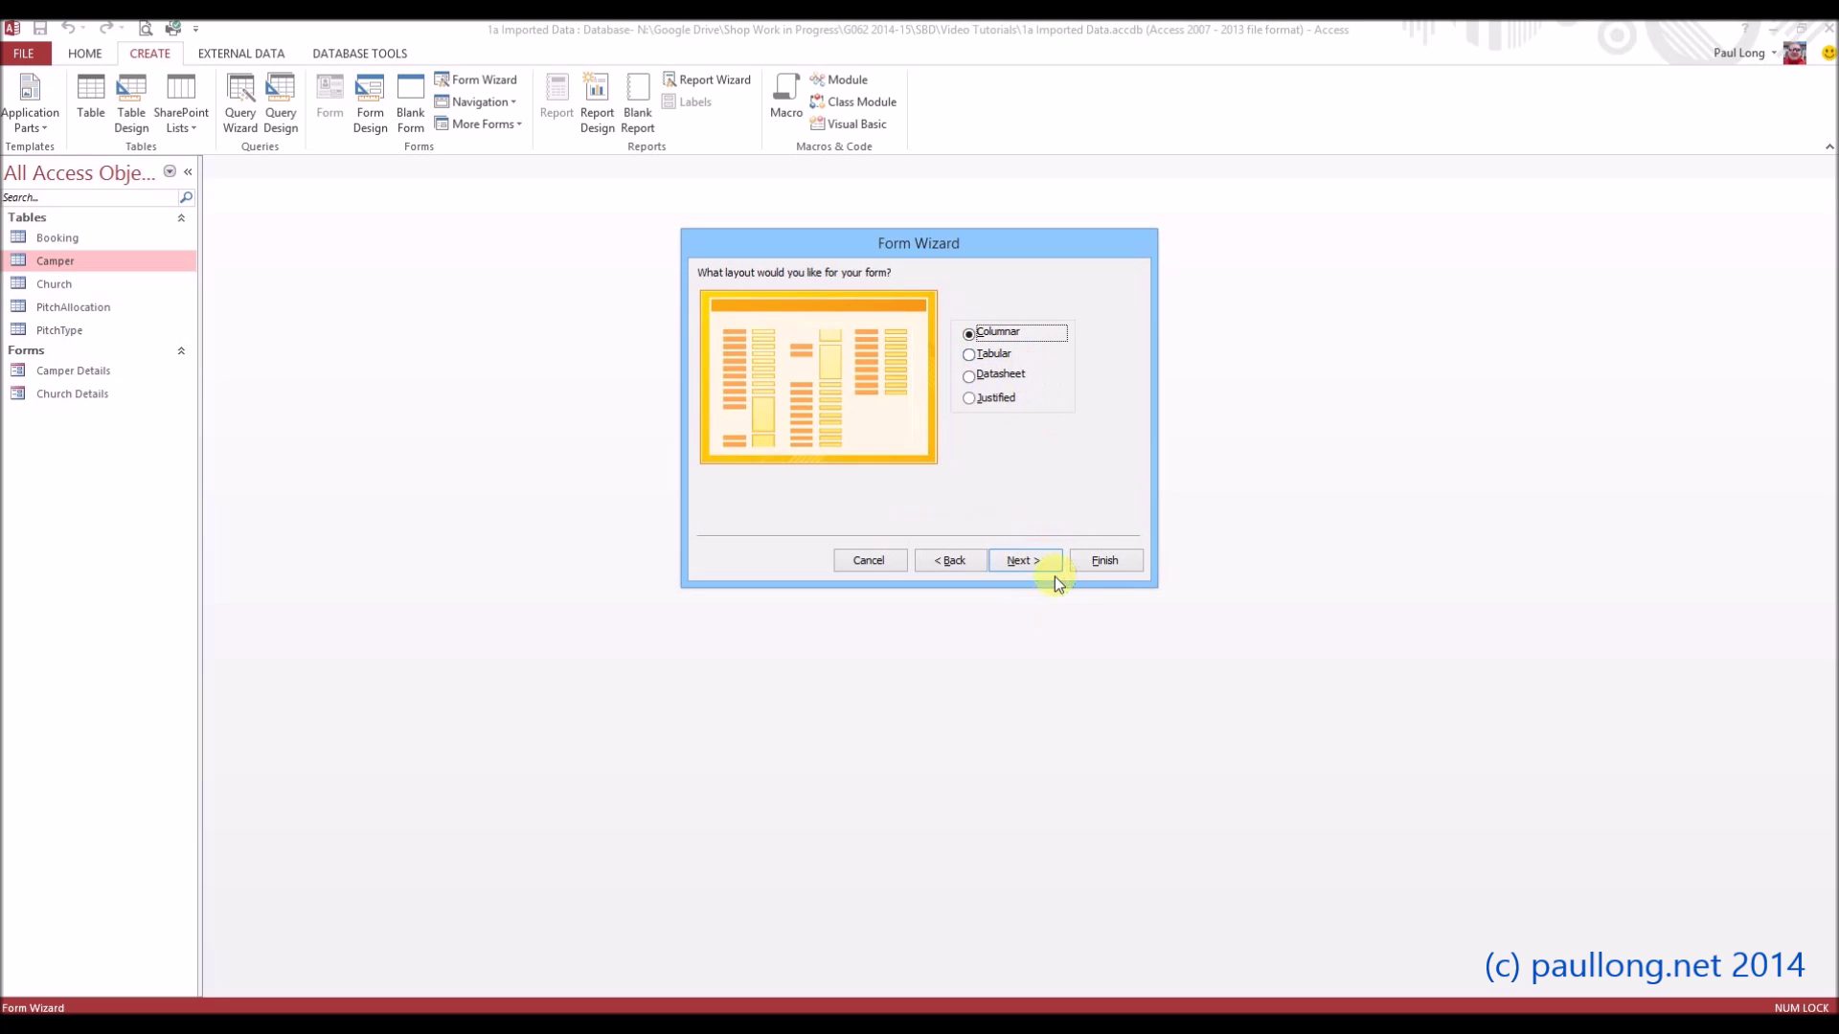
{"action": "left_click", "coordinate": [1021, 561]}
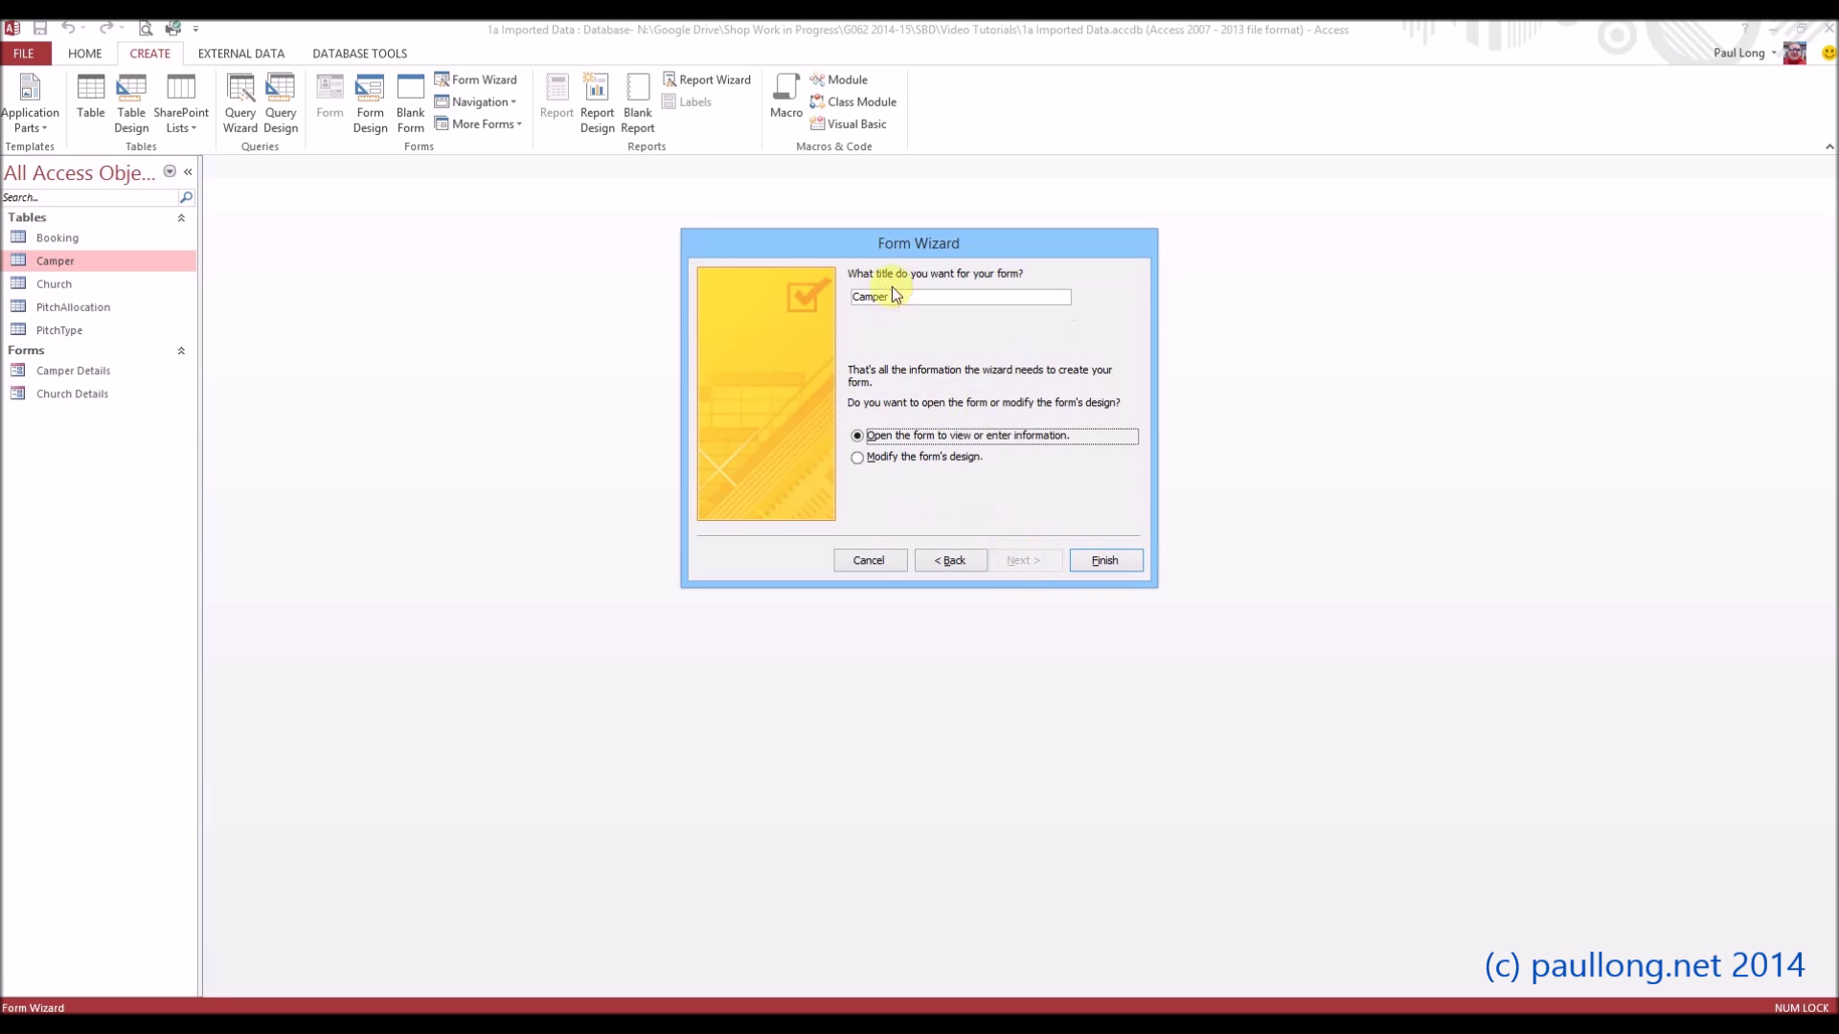
Step: Title the form 'Camper Details', finish, and replace the existing form of that name
{"action": "left_click", "coordinate": [920, 300]}
{"action": "type", "text": "Details"}
{"action": "left_click", "coordinate": [1107, 560]}
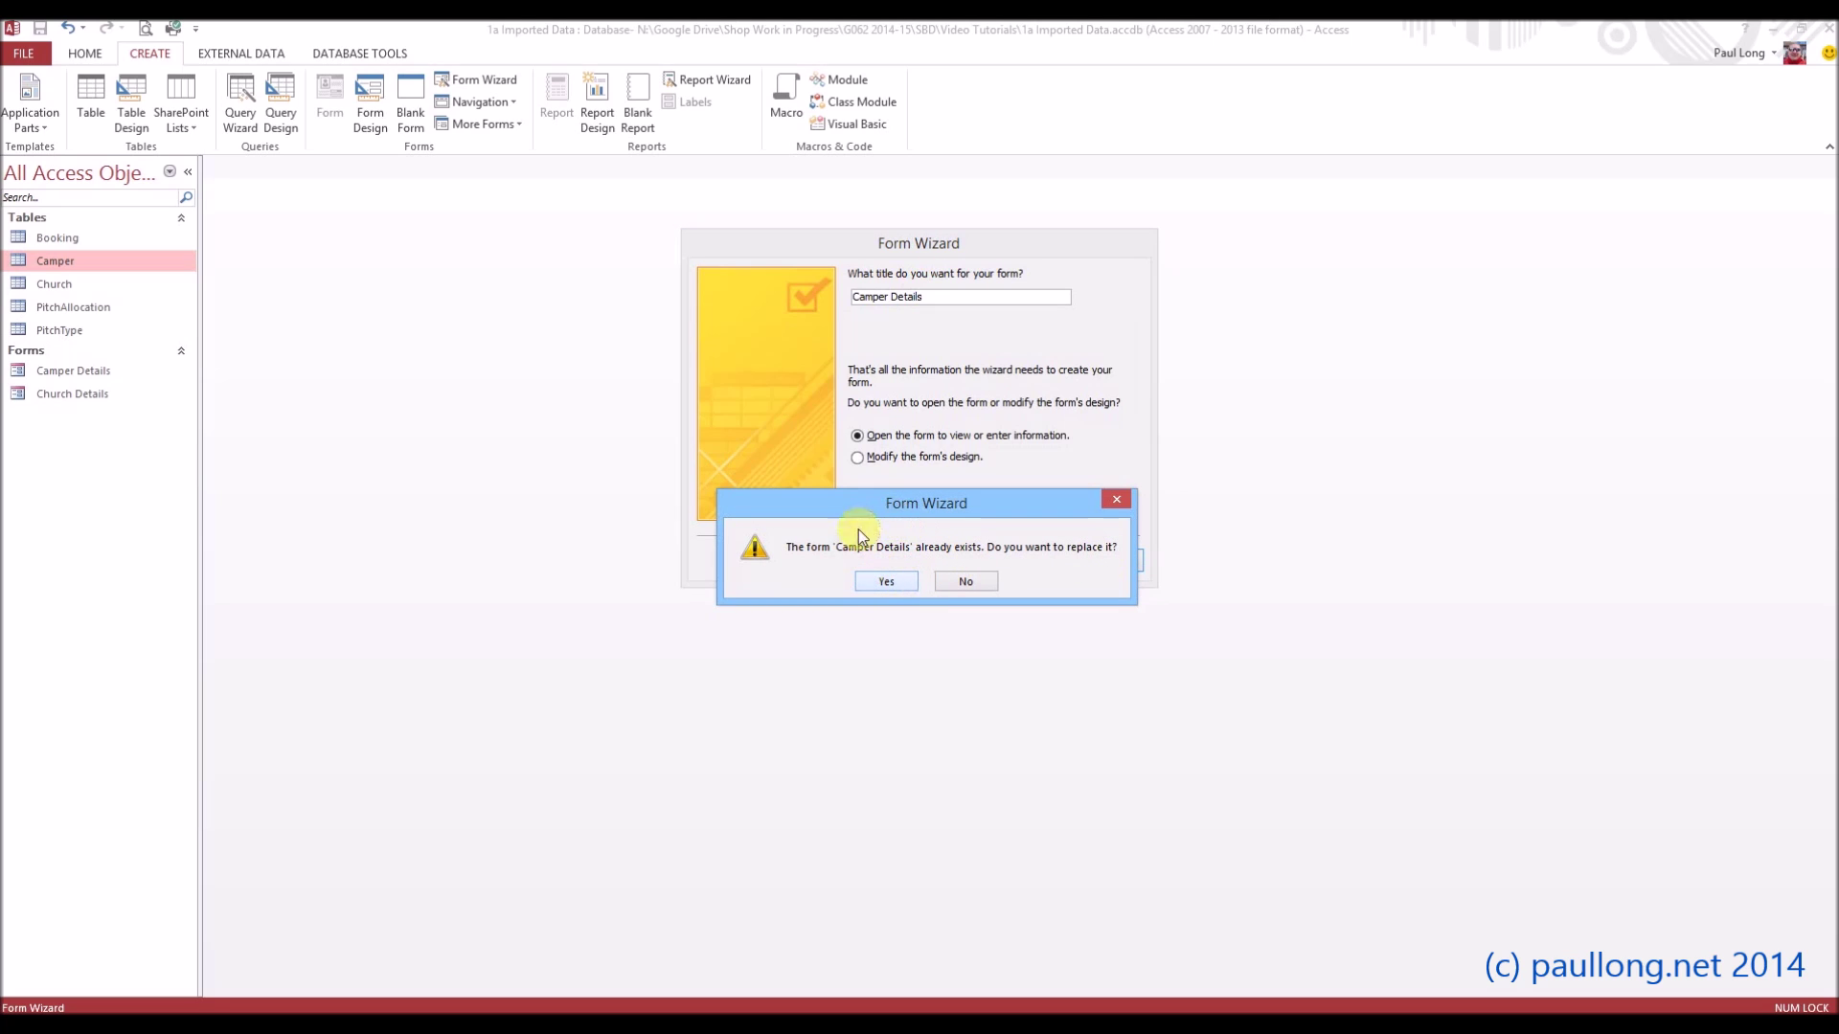
{"action": "left_click", "coordinate": [887, 582]}
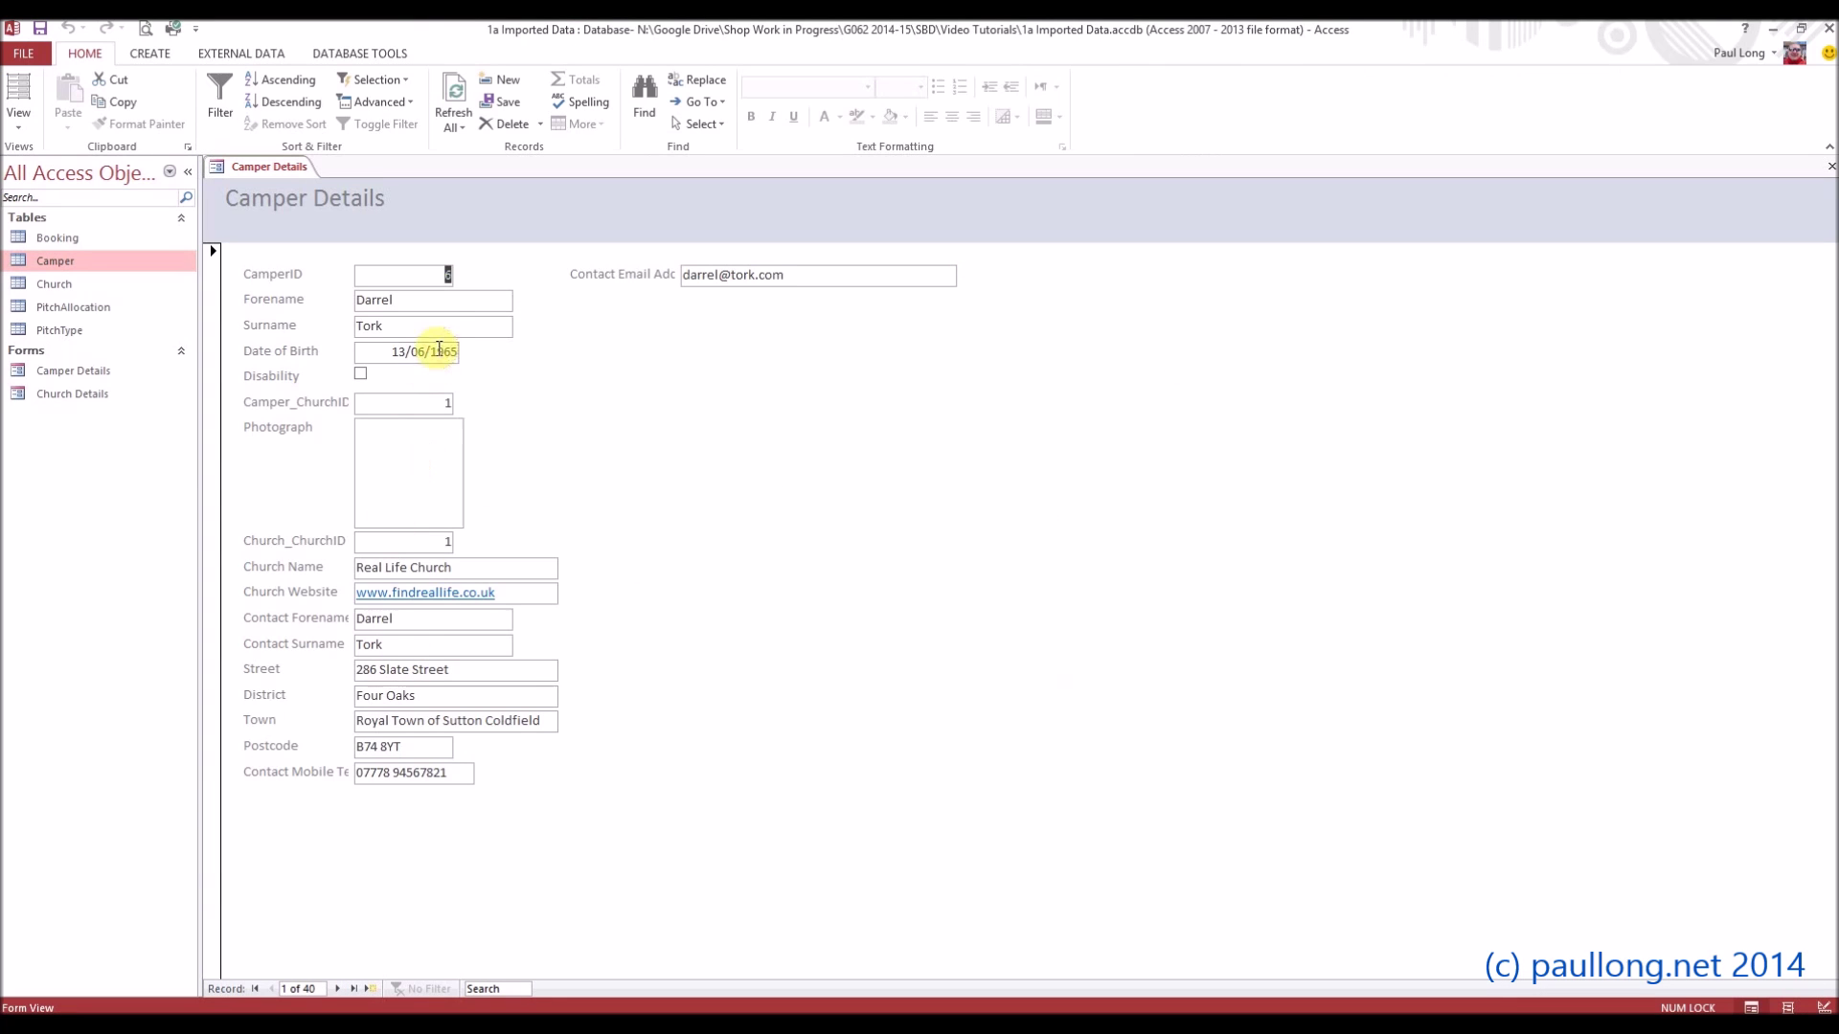
Step: Step forward through the camper records to record 3
{"action": "left_click", "coordinate": [436, 274]}
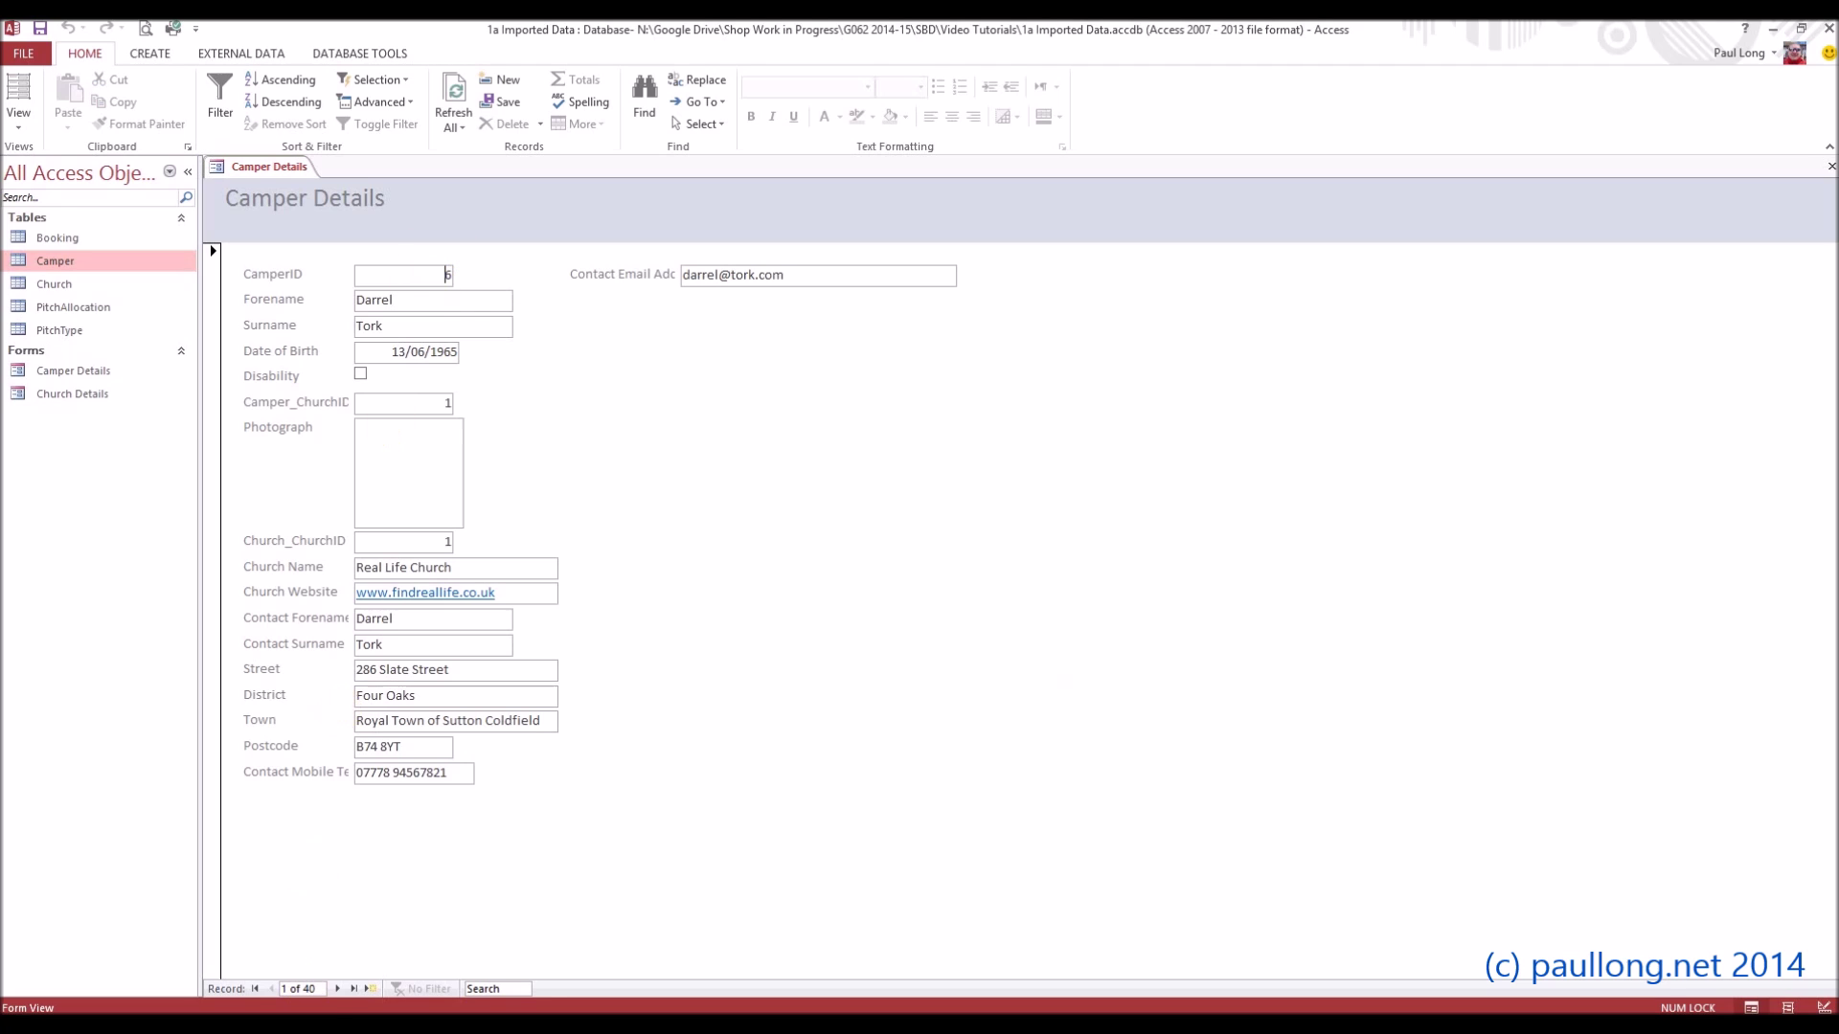
{"action": "left_click", "coordinate": [336, 988]}
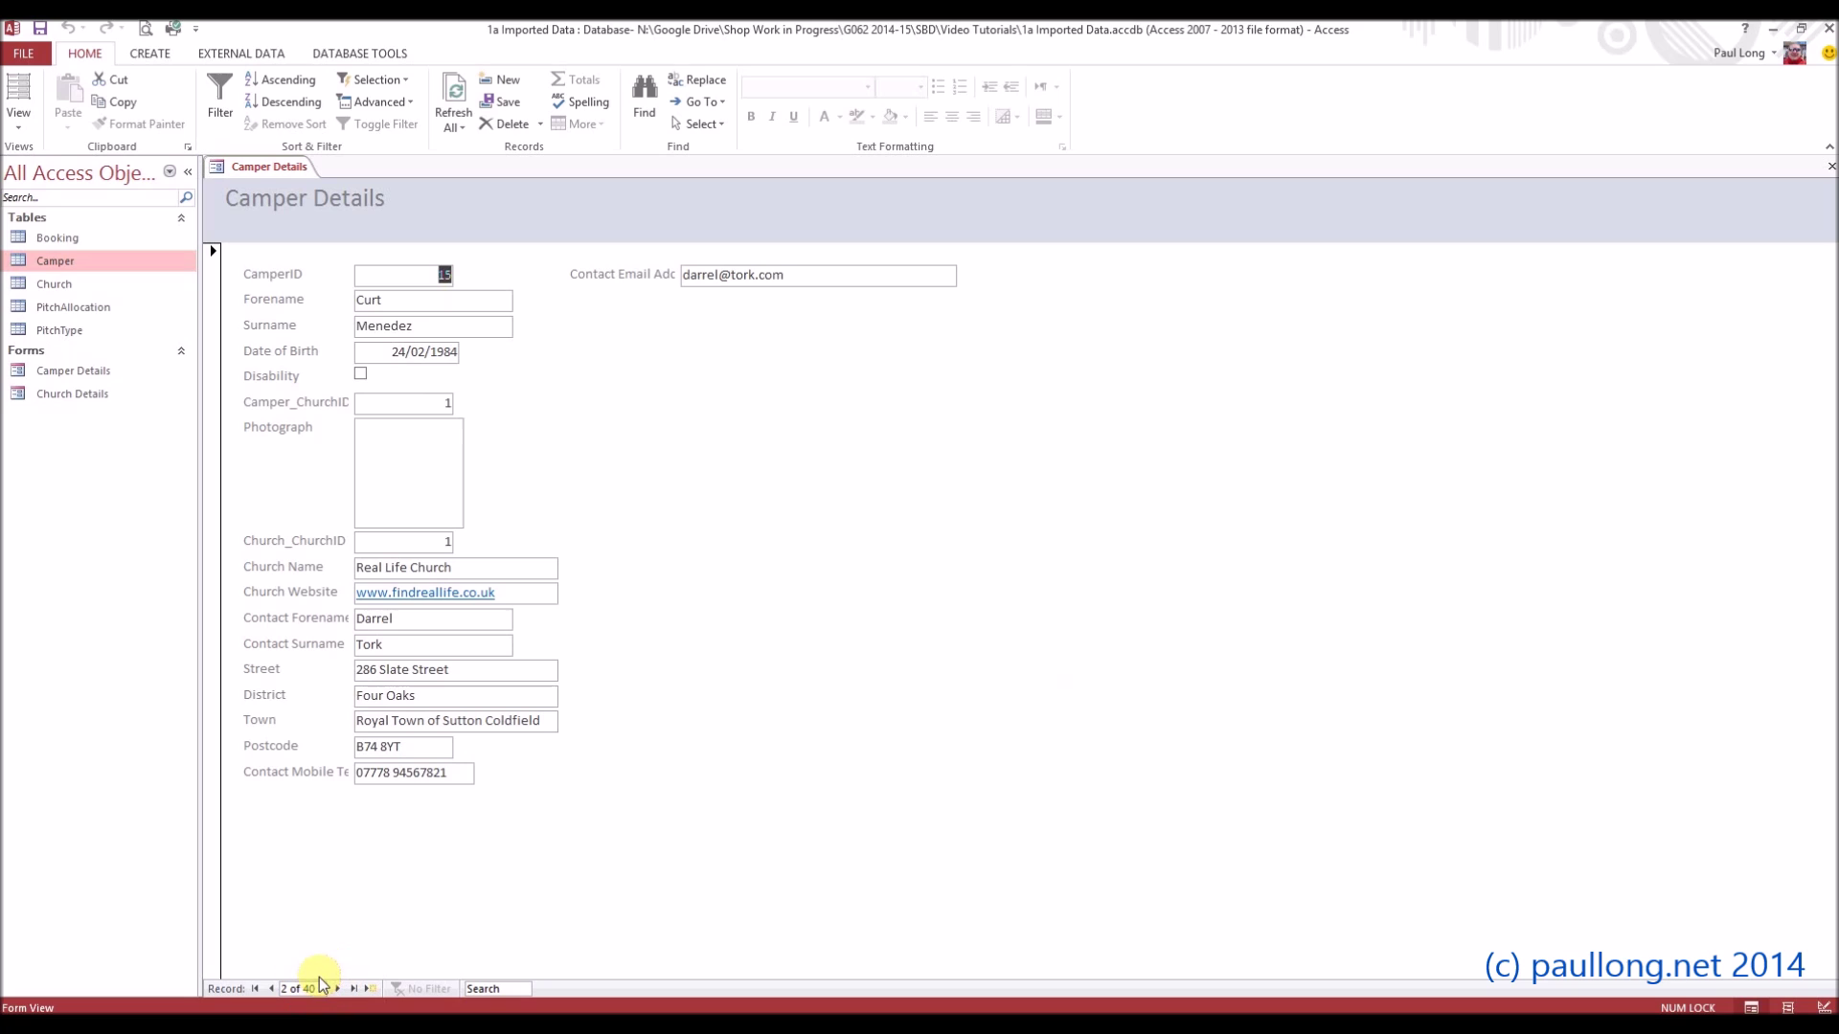
{"action": "left_click", "coordinate": [337, 989]}
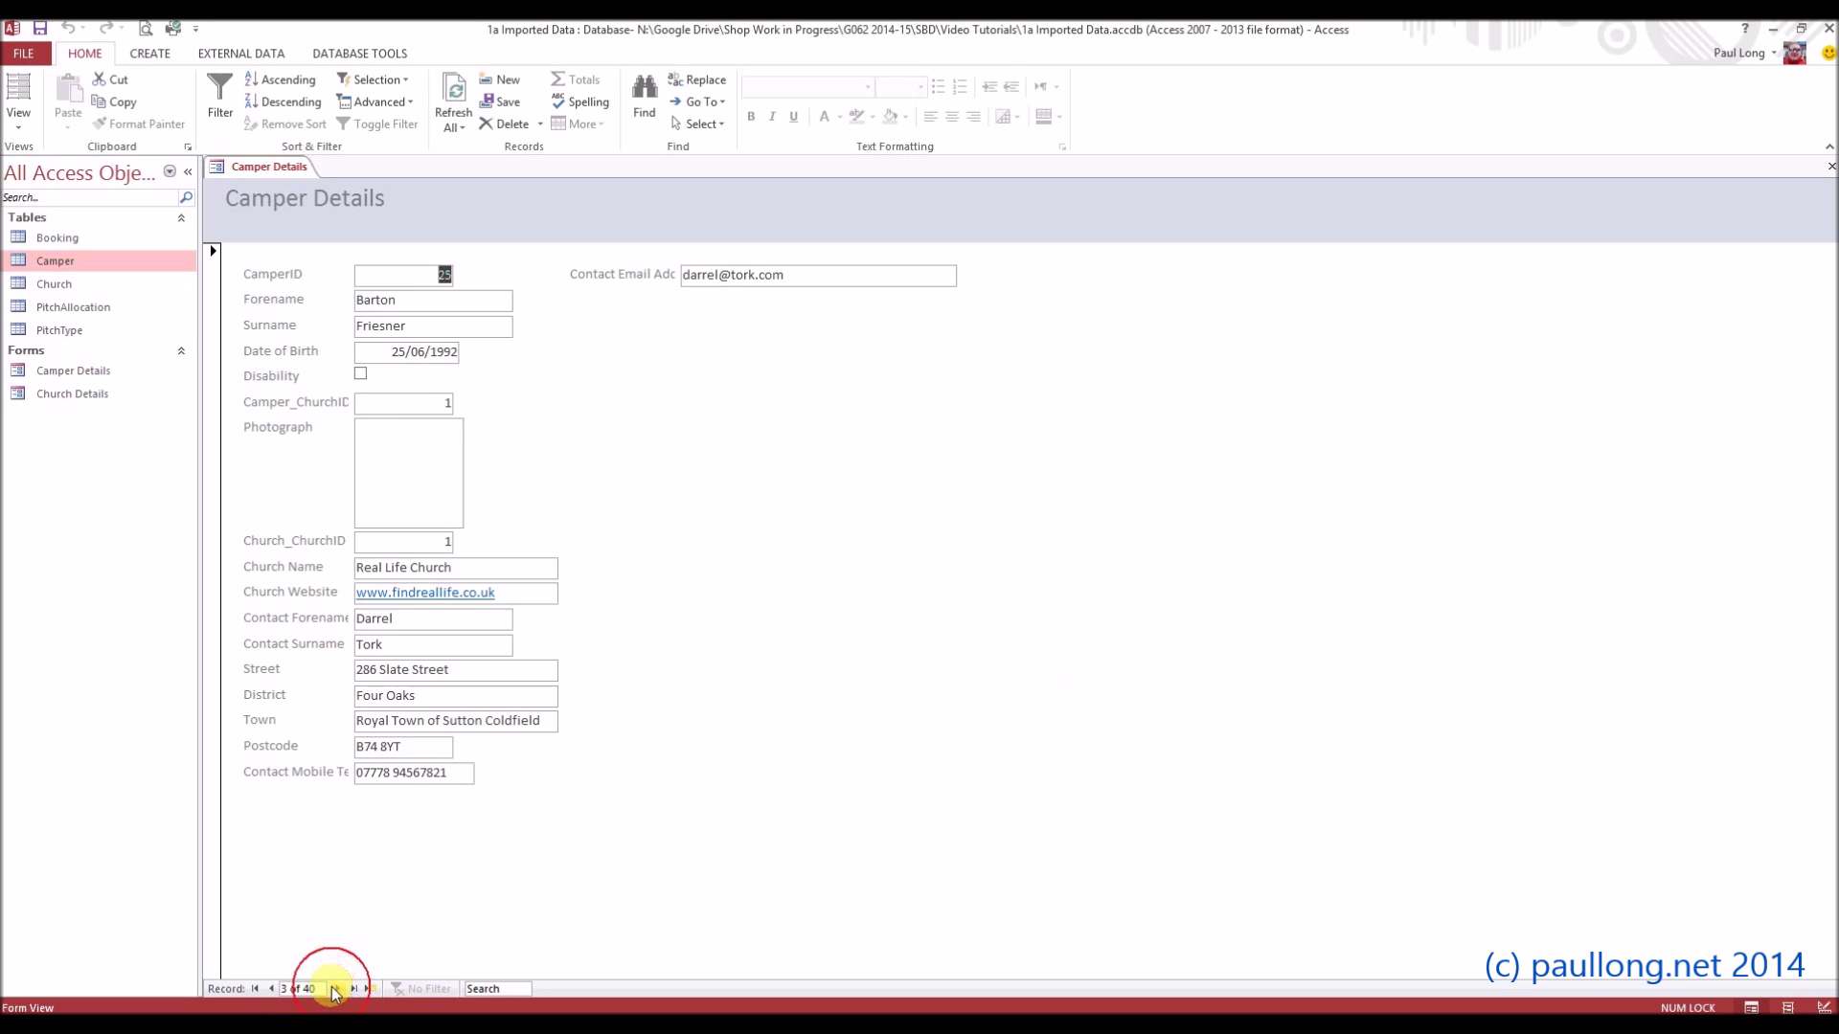
Step: Search the CamperID field for 13 to show that camper's record and photo
{"action": "left_click", "coordinate": [411, 273]}
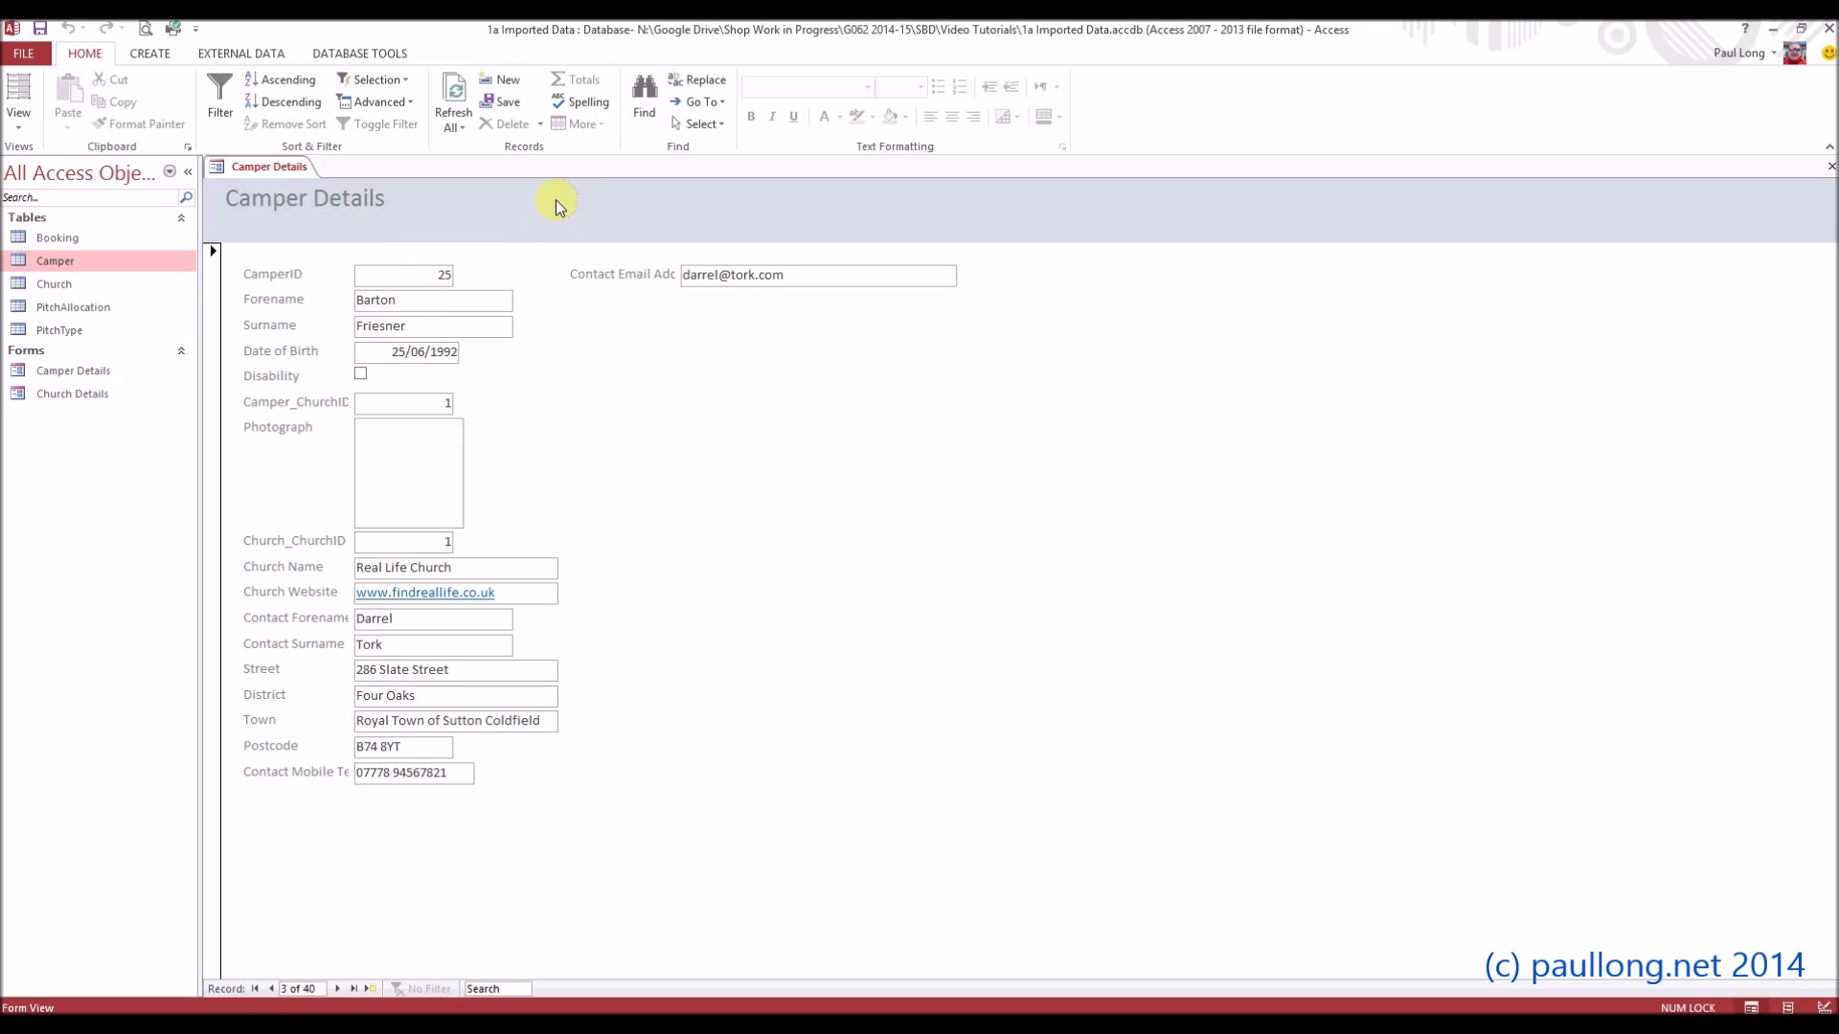
{"action": "left_click", "coordinate": [644, 100]}
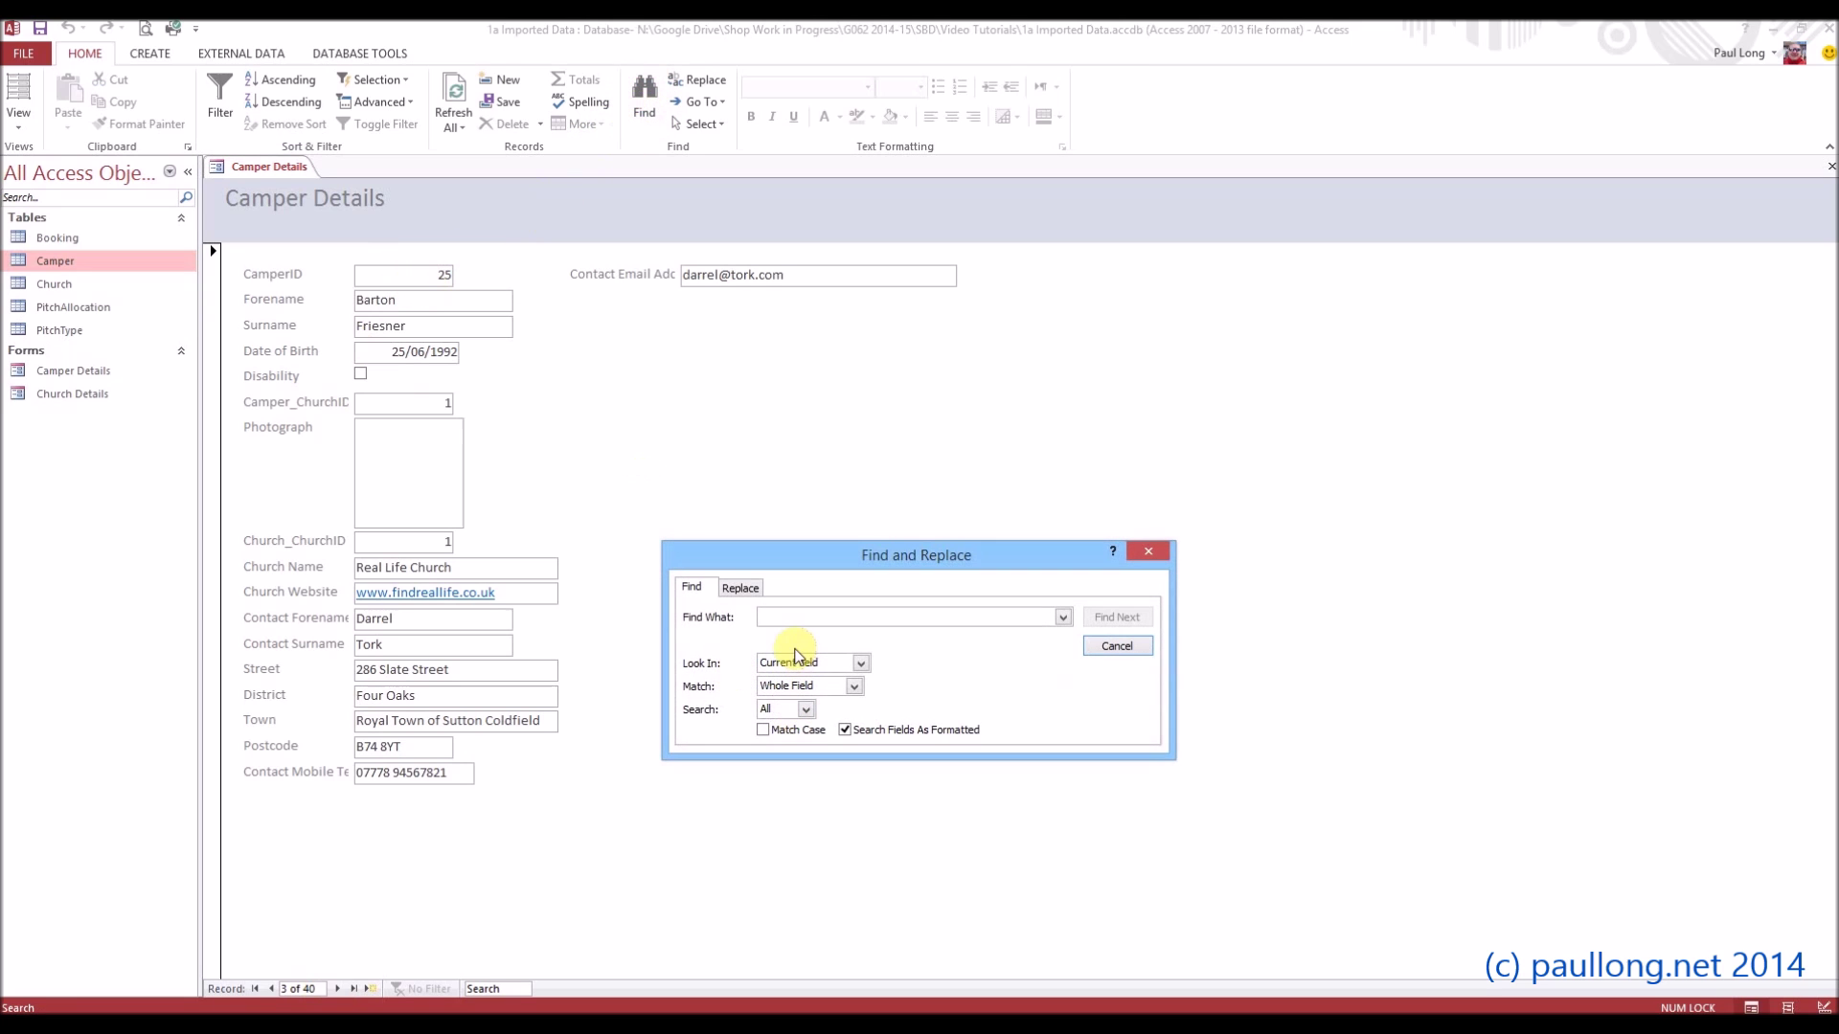
{"action": "type", "text": "13"}
{"action": "left_click", "coordinate": [1116, 617]}
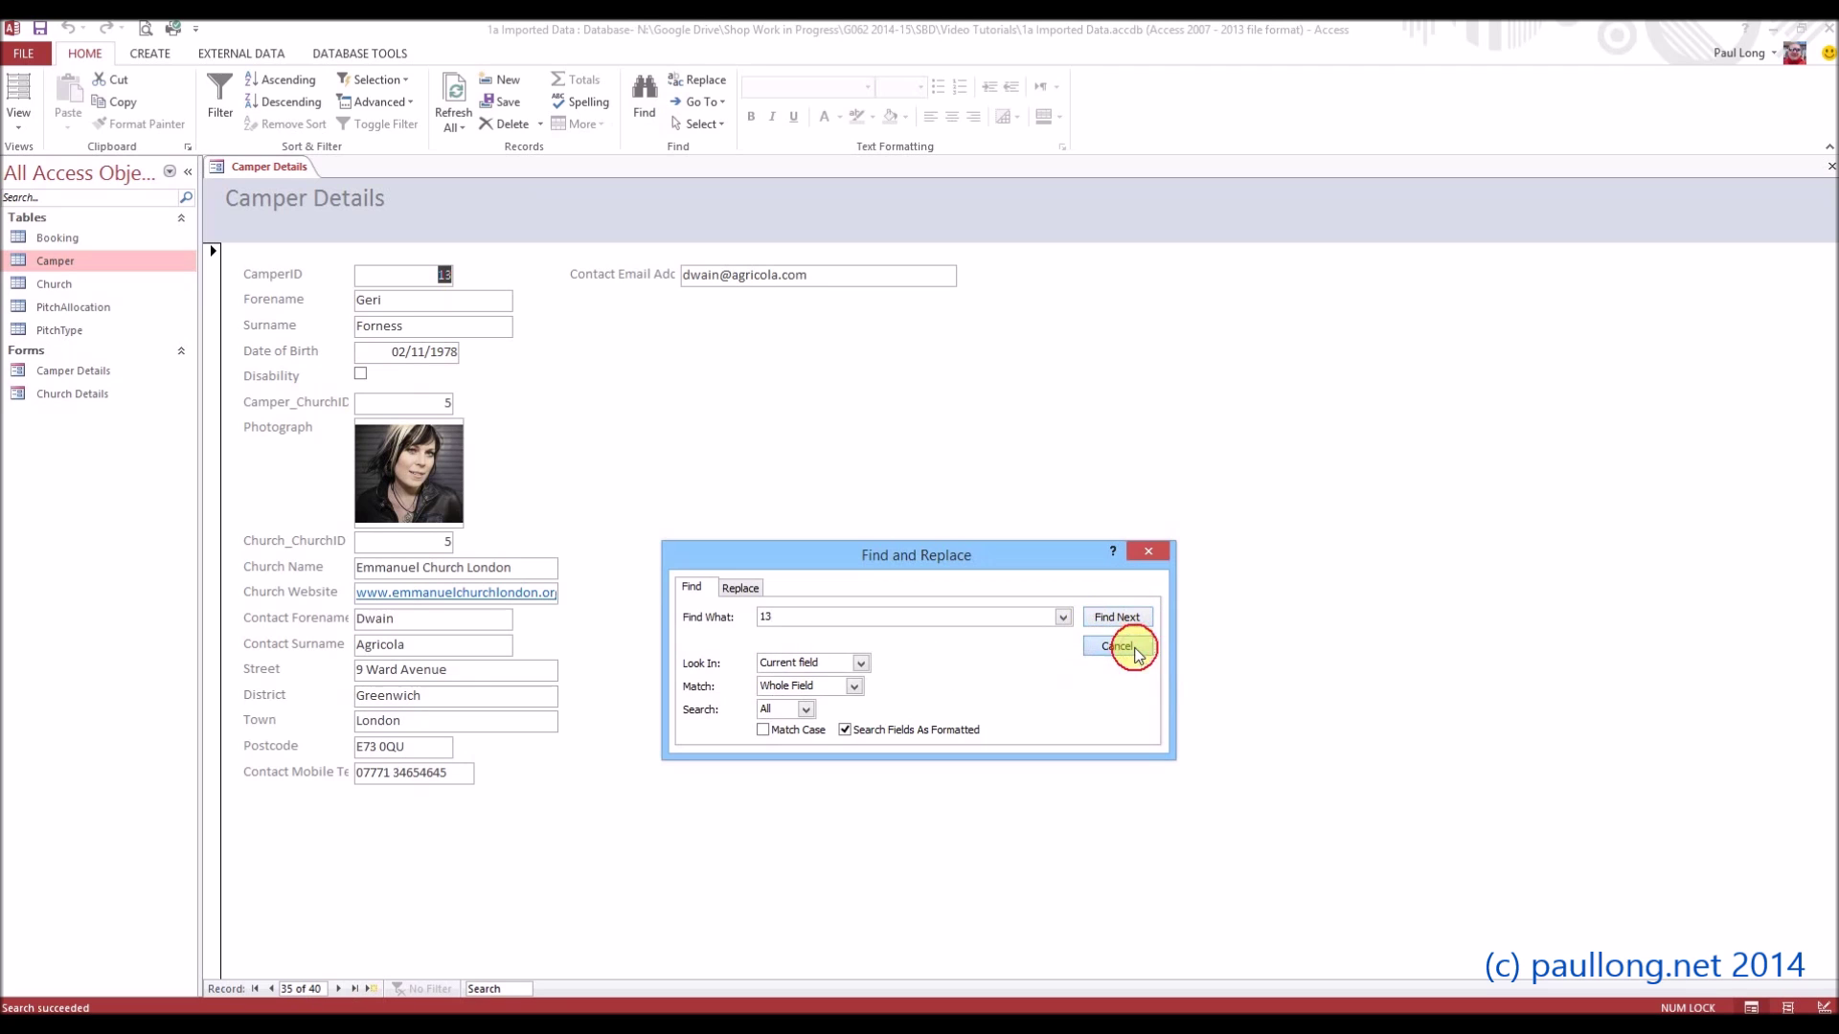
{"action": "left_click", "coordinate": [1118, 646]}
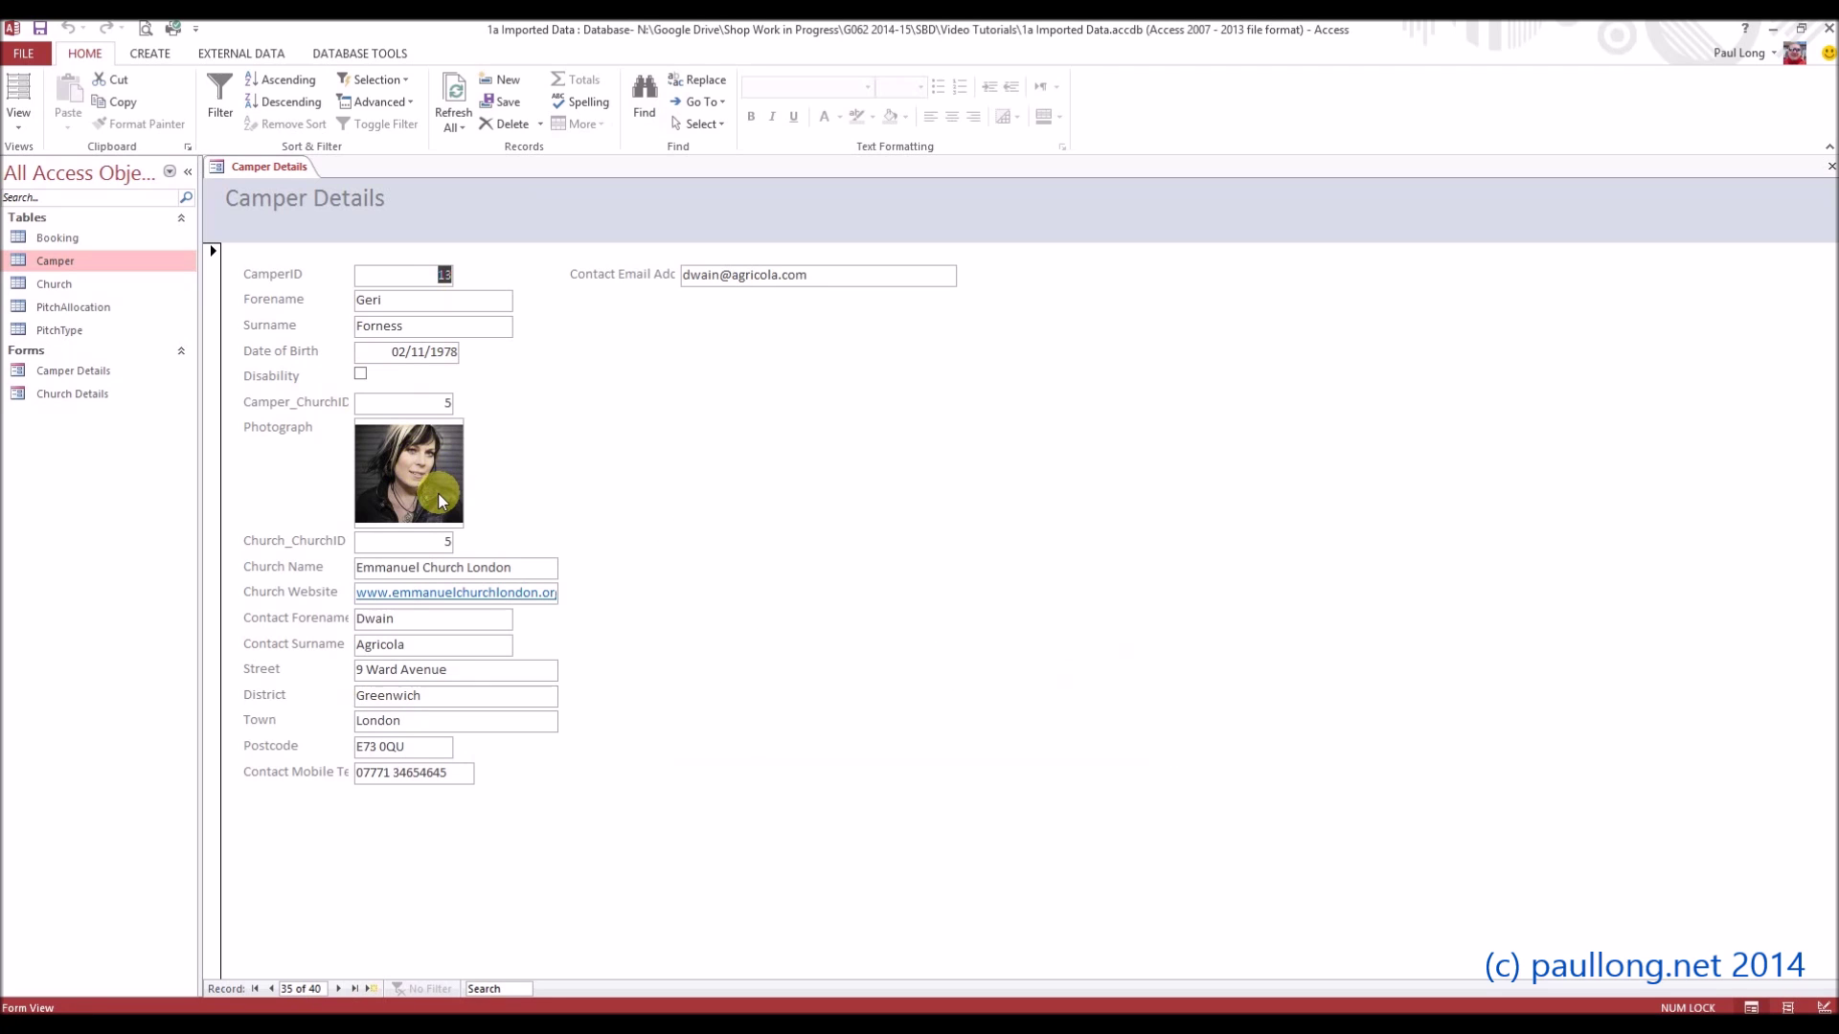
{"action": "left_click", "coordinate": [29, 122]}
Step: Switch the form to Design View and colour the form header pale yellow-green
{"action": "left_click", "coordinate": [71, 241]}
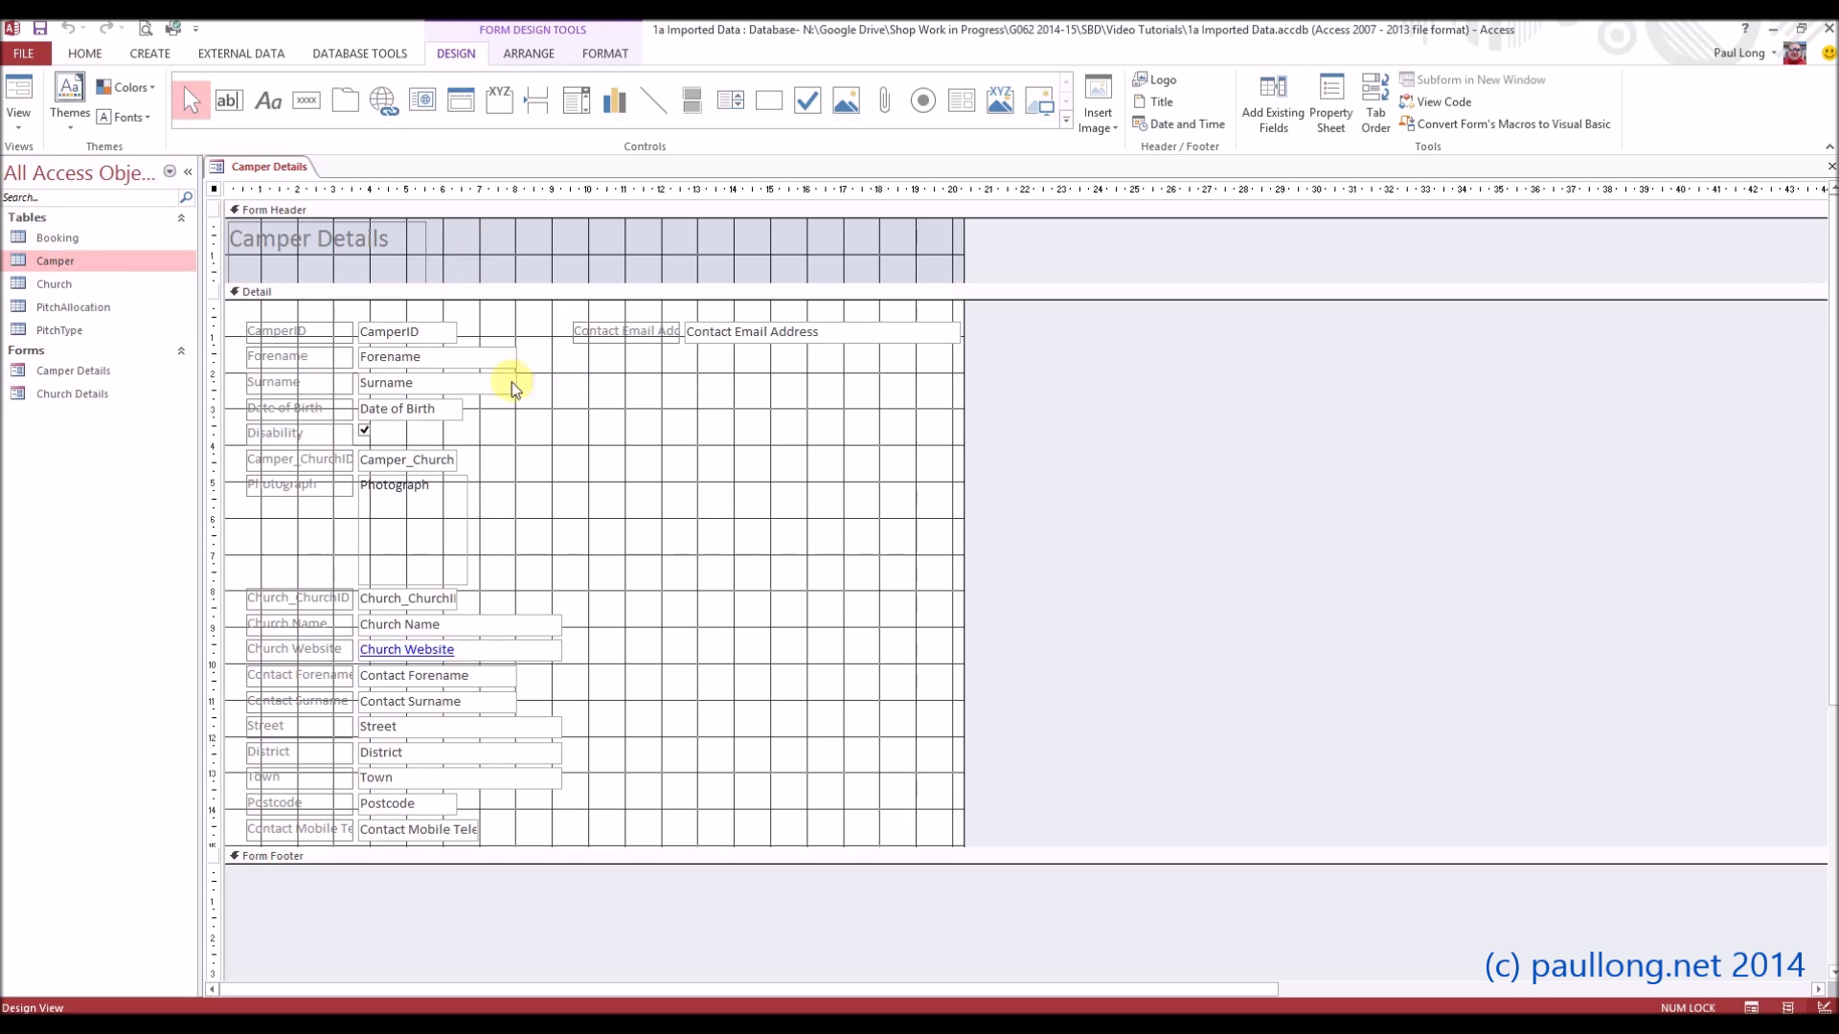
{"action": "left_click", "coordinate": [452, 211]}
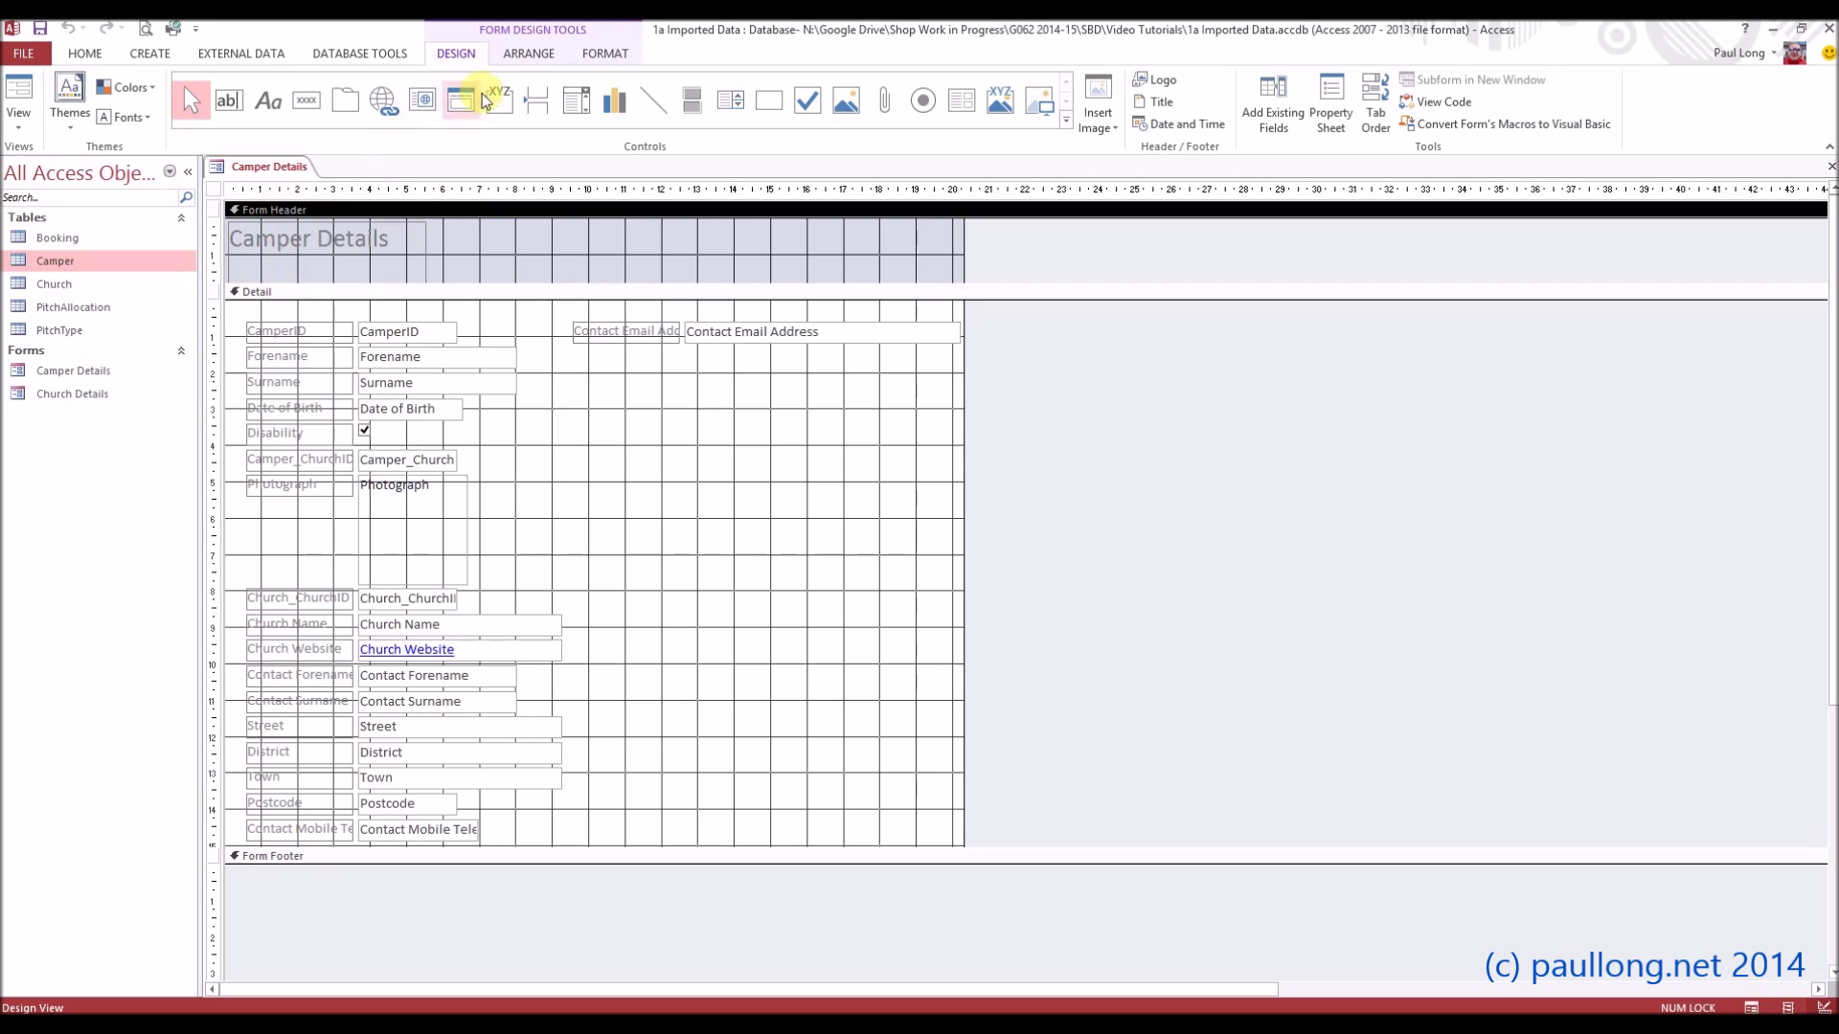
{"action": "left_click", "coordinate": [595, 56]}
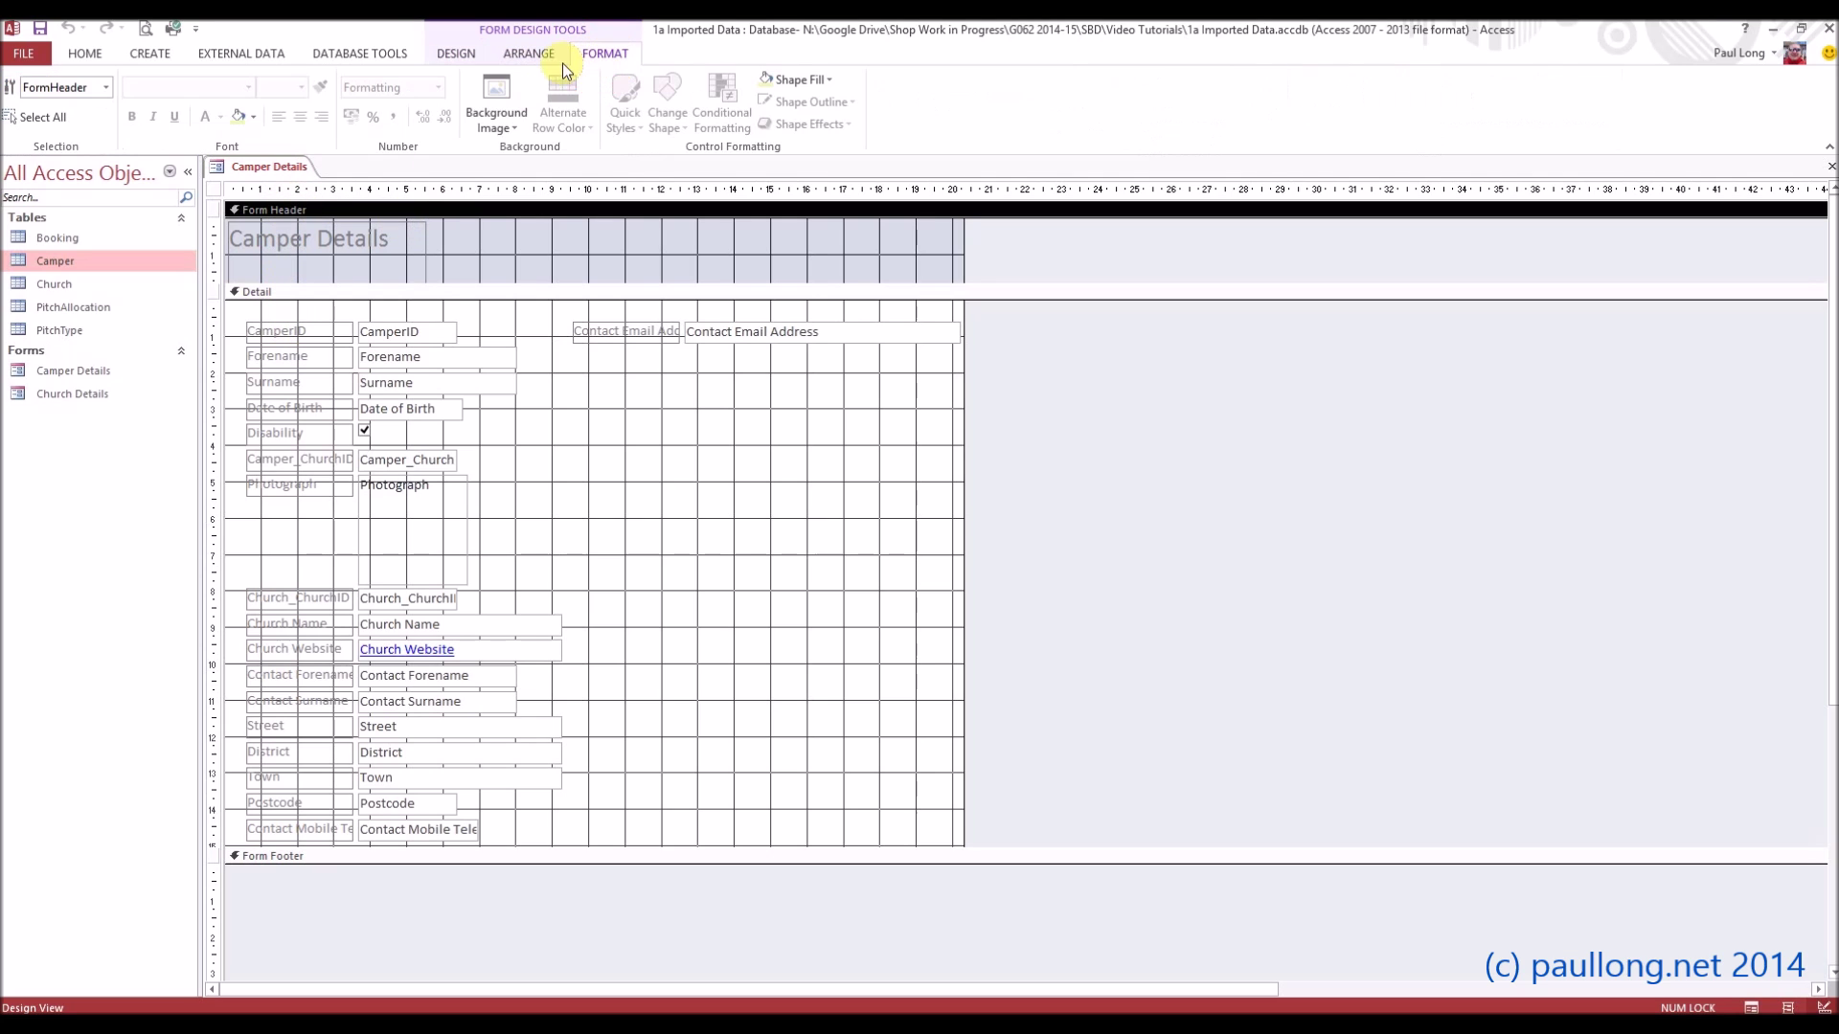
{"action": "left_click", "coordinate": [240, 117]}
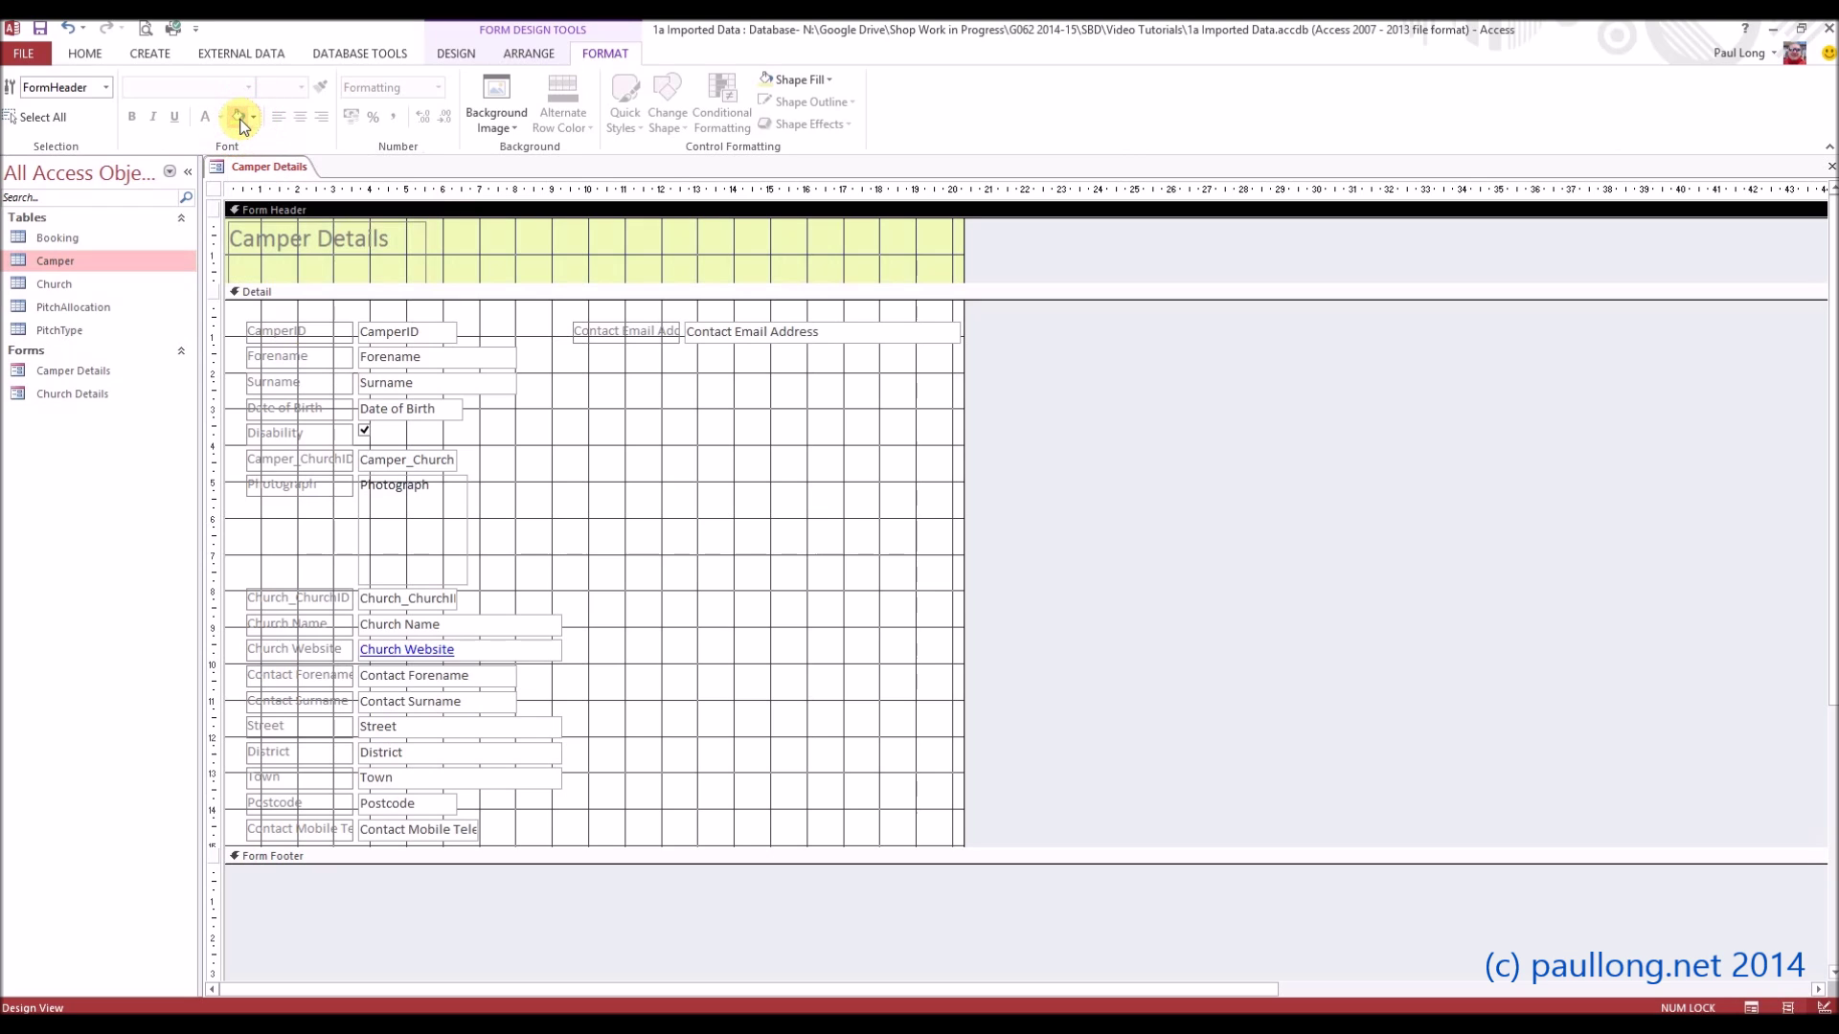
Step: Give the detail section the same pale yellow-green background and select all its controls
{"action": "left_click", "coordinate": [334, 292]}
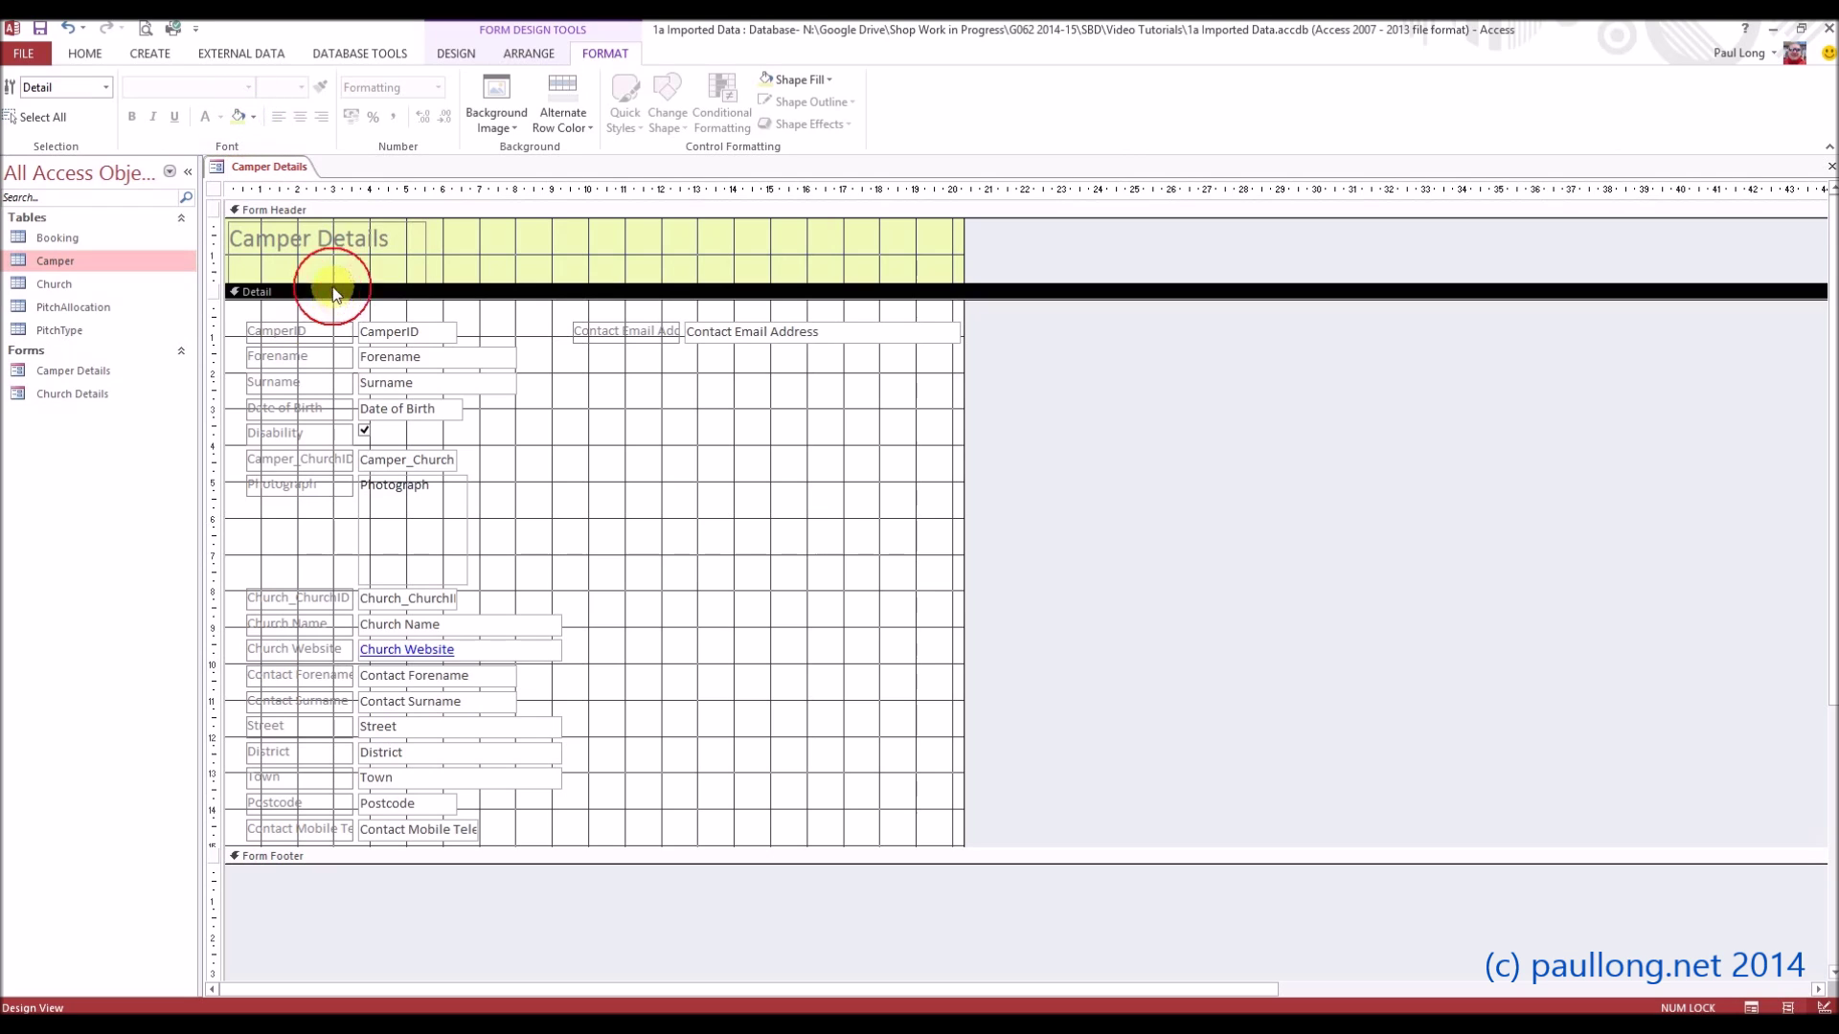
{"action": "left_click", "coordinate": [253, 117]}
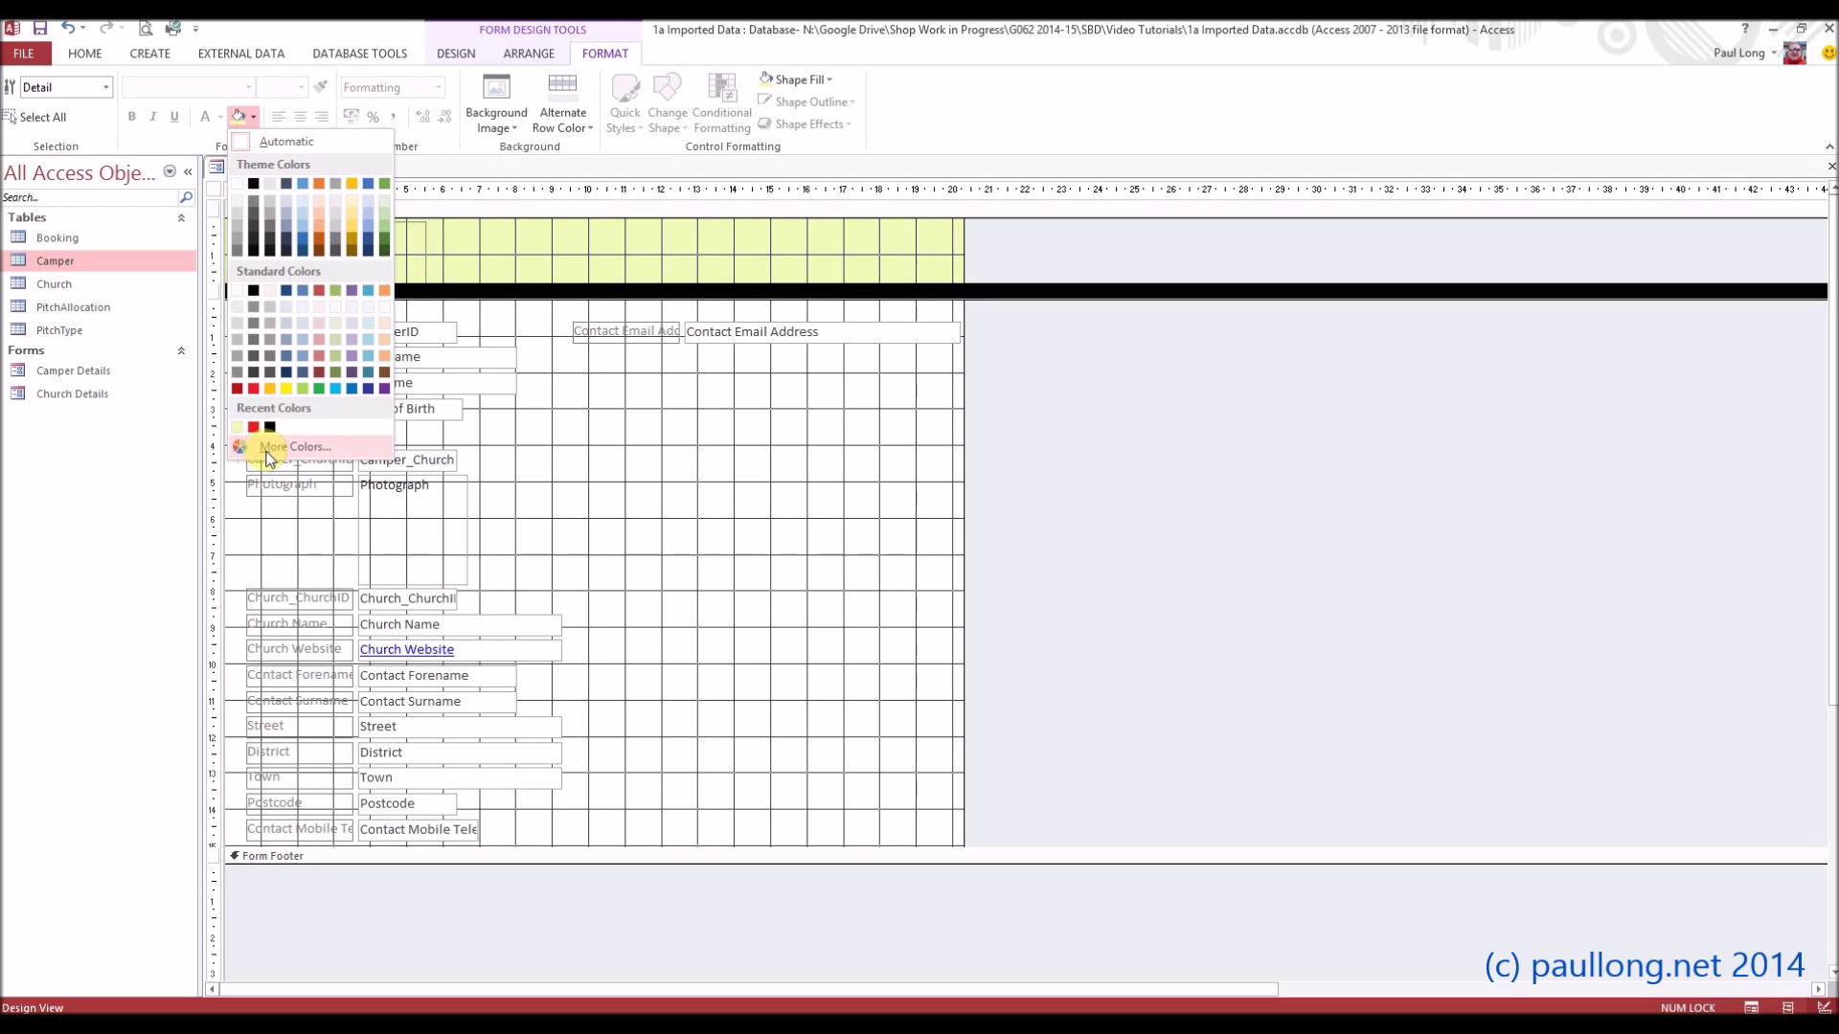
{"action": "left_click", "coordinate": [237, 427]}
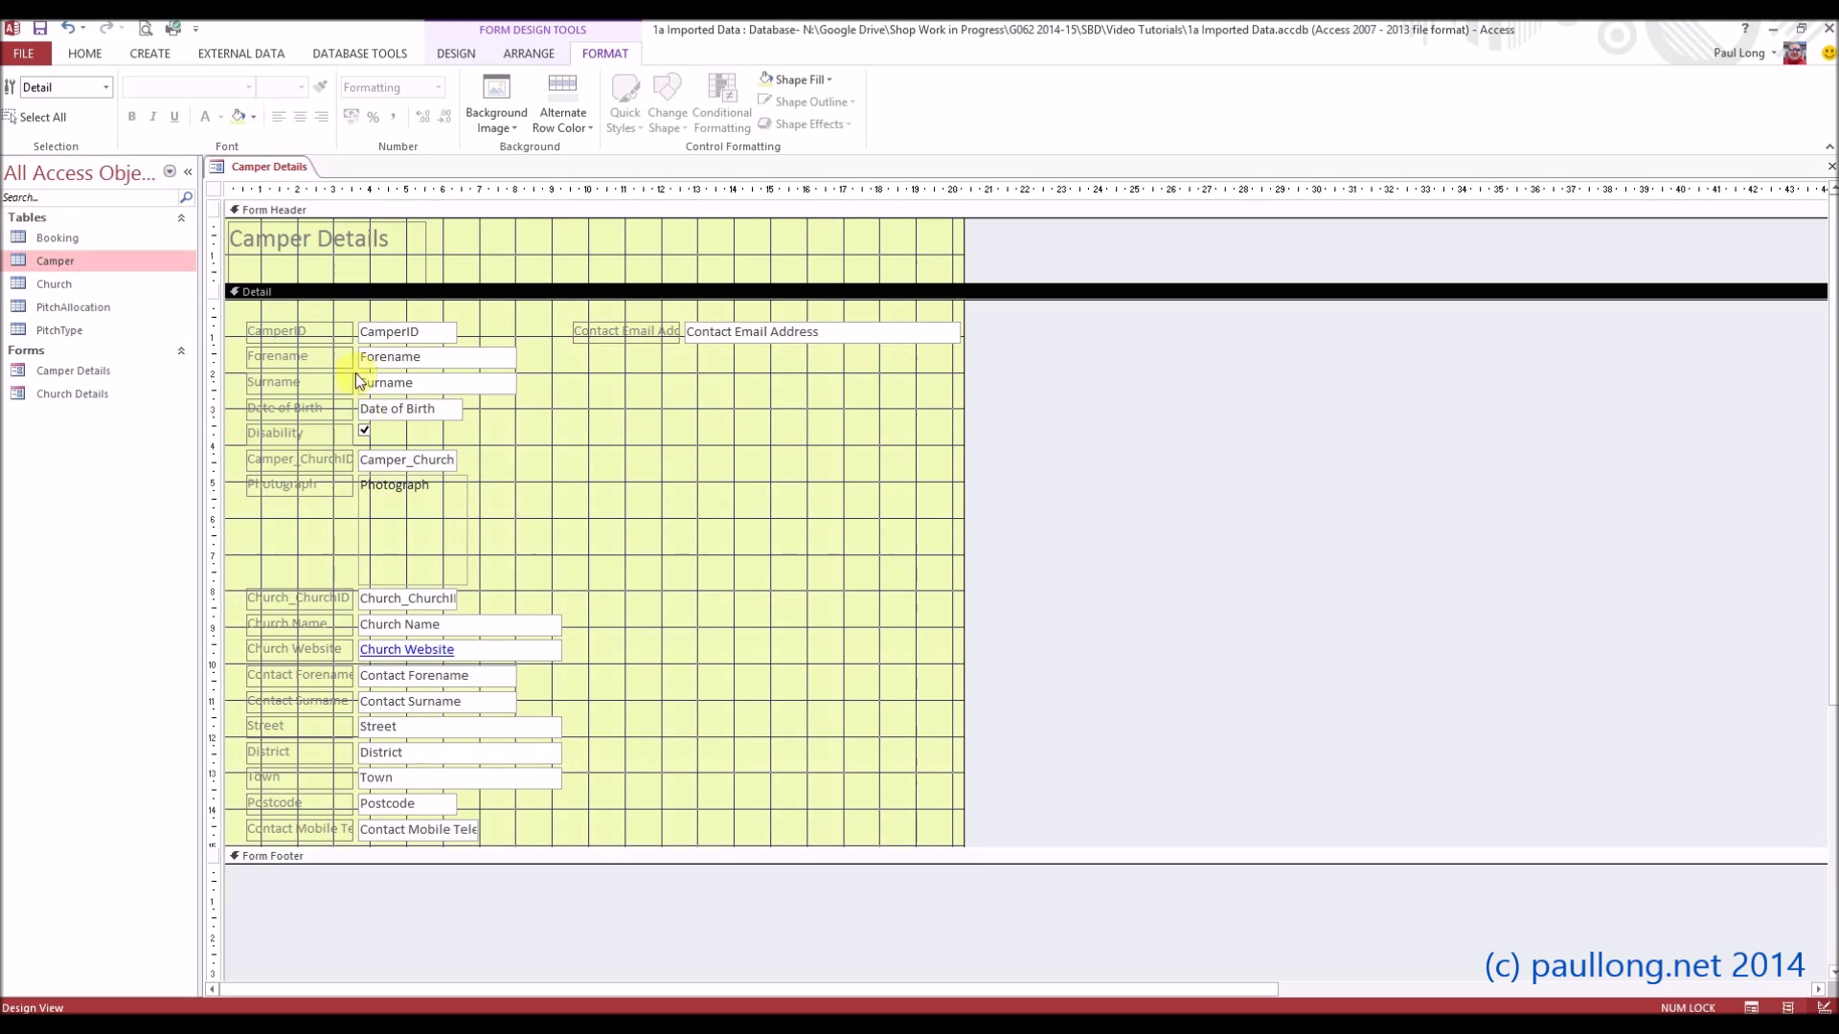
{"action": "left_click_drag", "start_coordinate": [234, 303], "coordinate": [958, 838]}
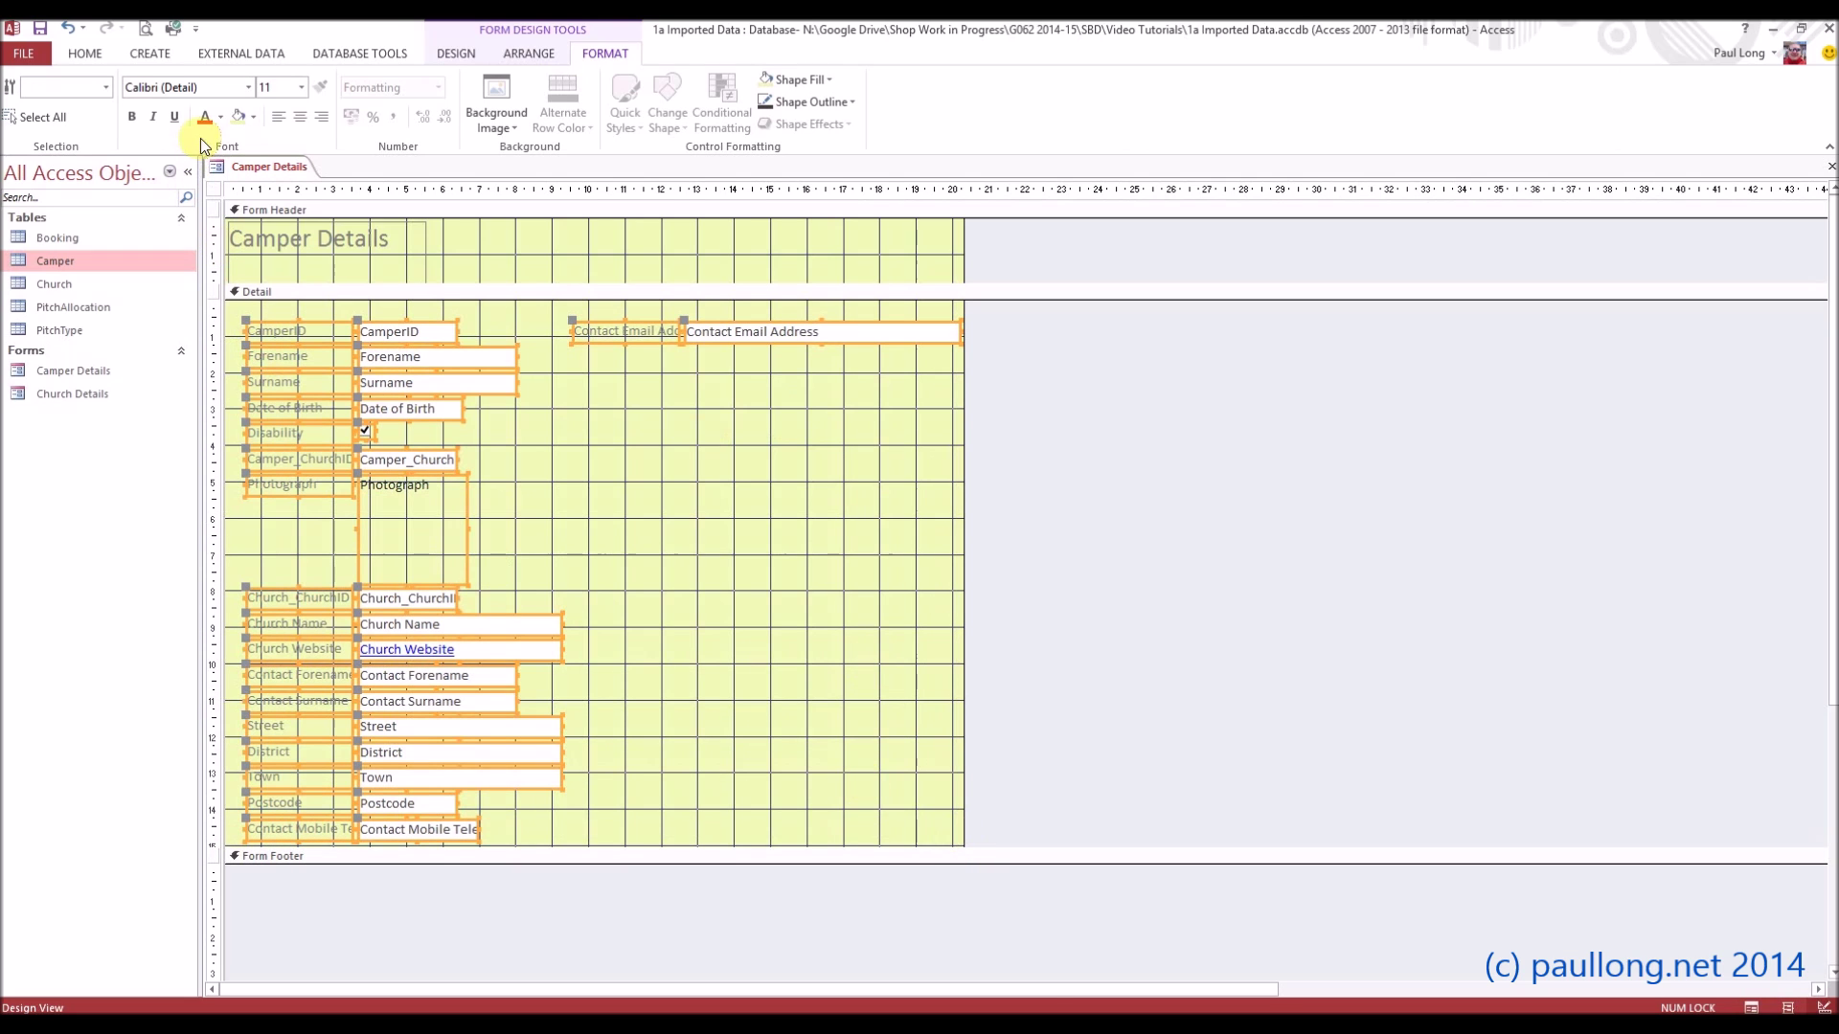
Step: Set the selected detail labels and fields to Times New Roman, size 12
{"action": "left_click", "coordinate": [222, 117]}
{"action": "left_click", "coordinate": [248, 87]}
{"action": "left_click", "coordinate": [248, 87]}
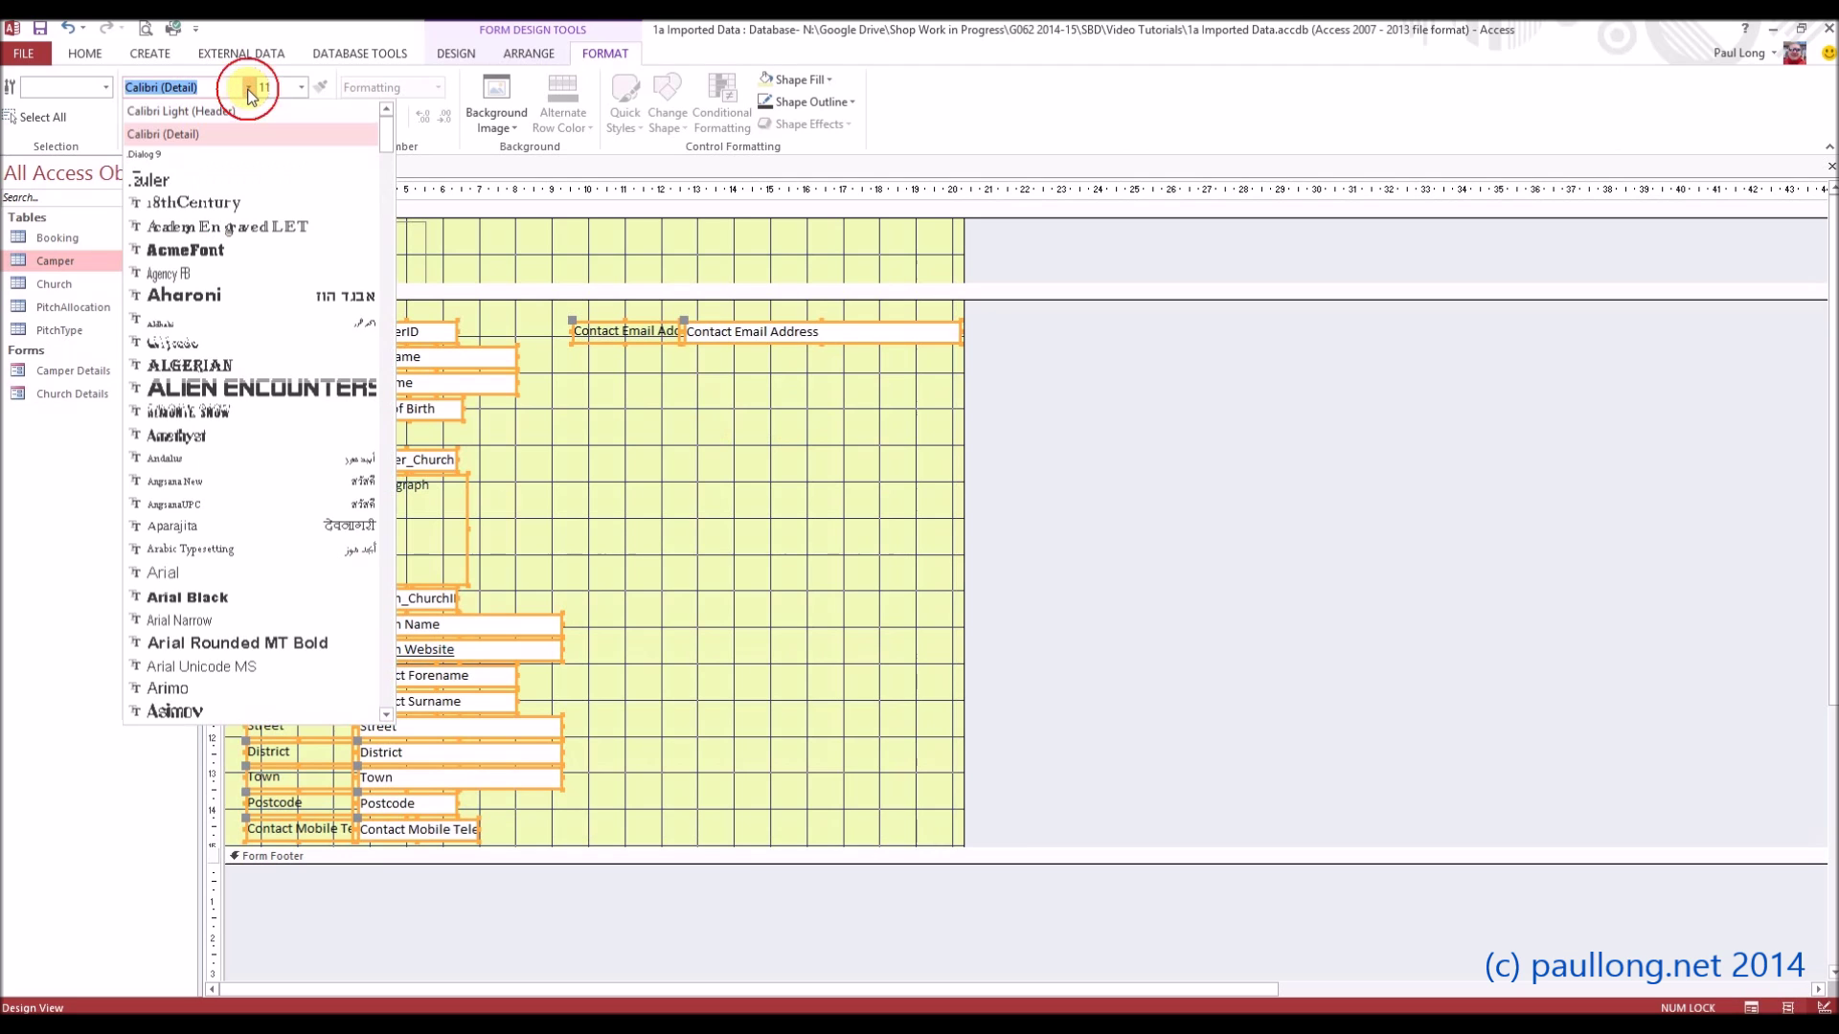
{"action": "type", "text": "Times New Roman"}
{"action": "key", "text": "Return"}
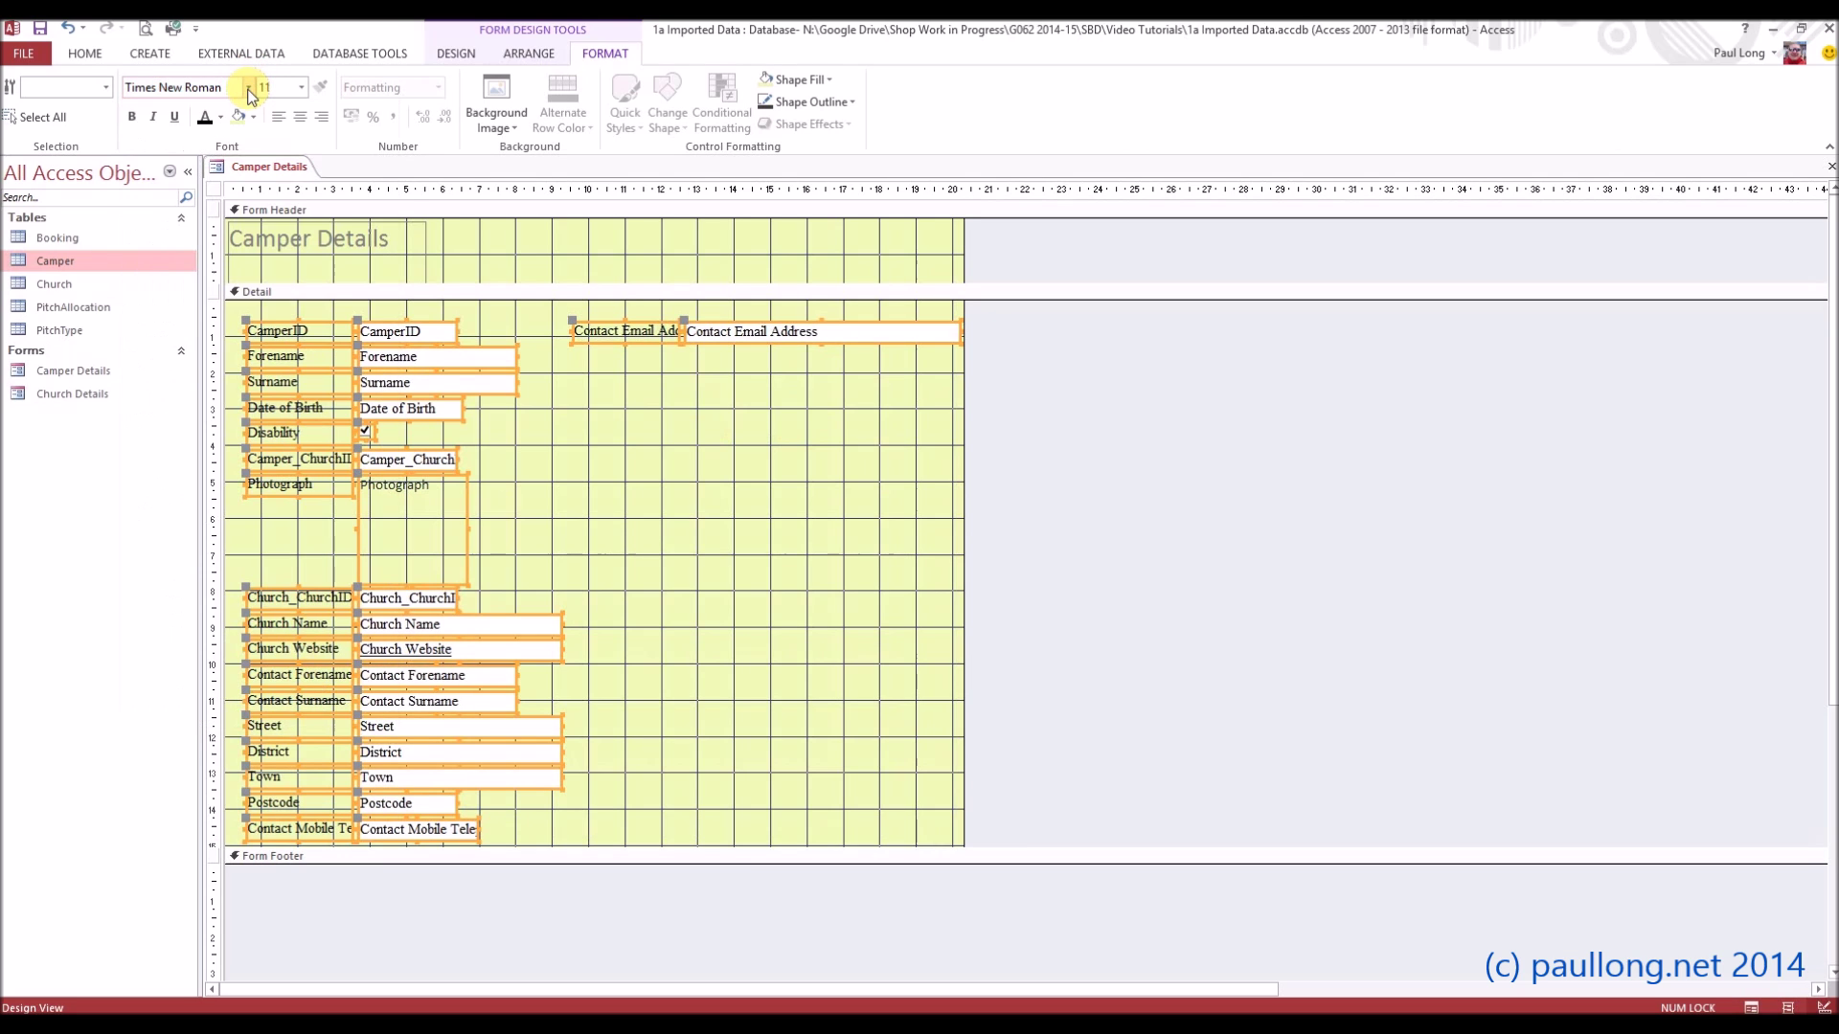
{"action": "left_click", "coordinate": [301, 87]}
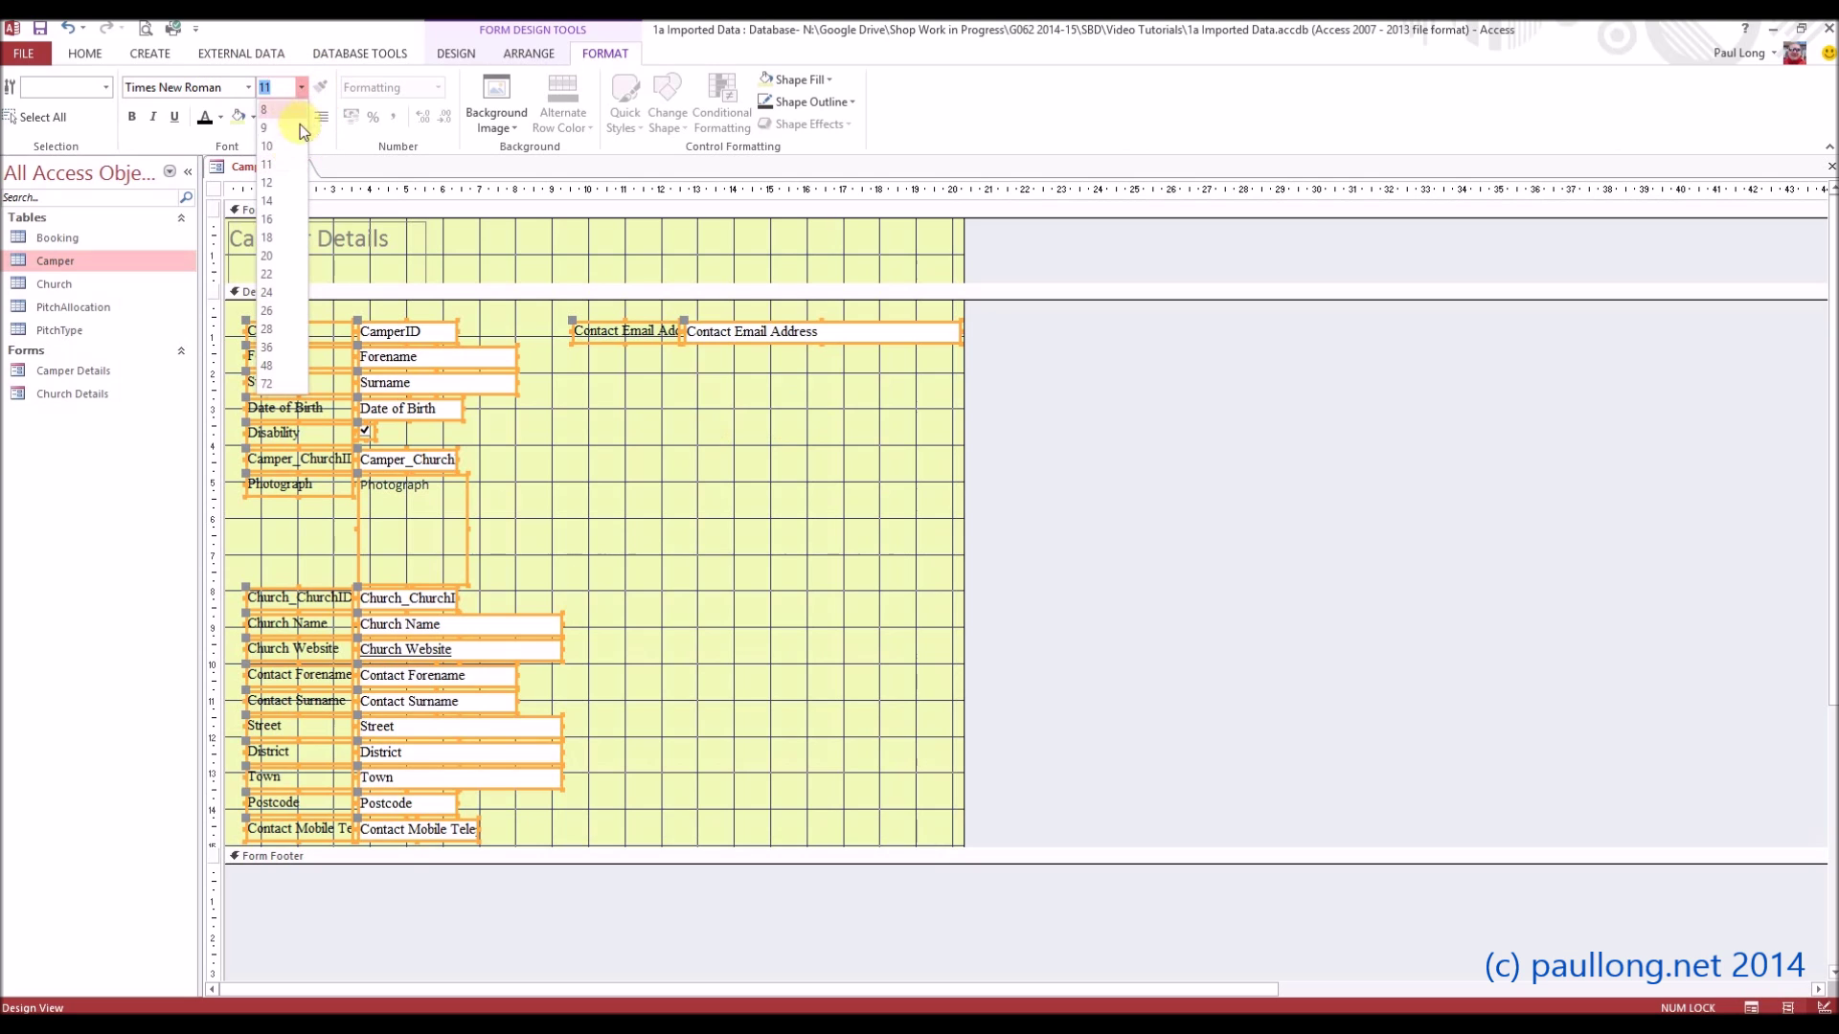
{"action": "left_click", "coordinate": [278, 173]}
{"action": "left_click", "coordinate": [698, 431]}
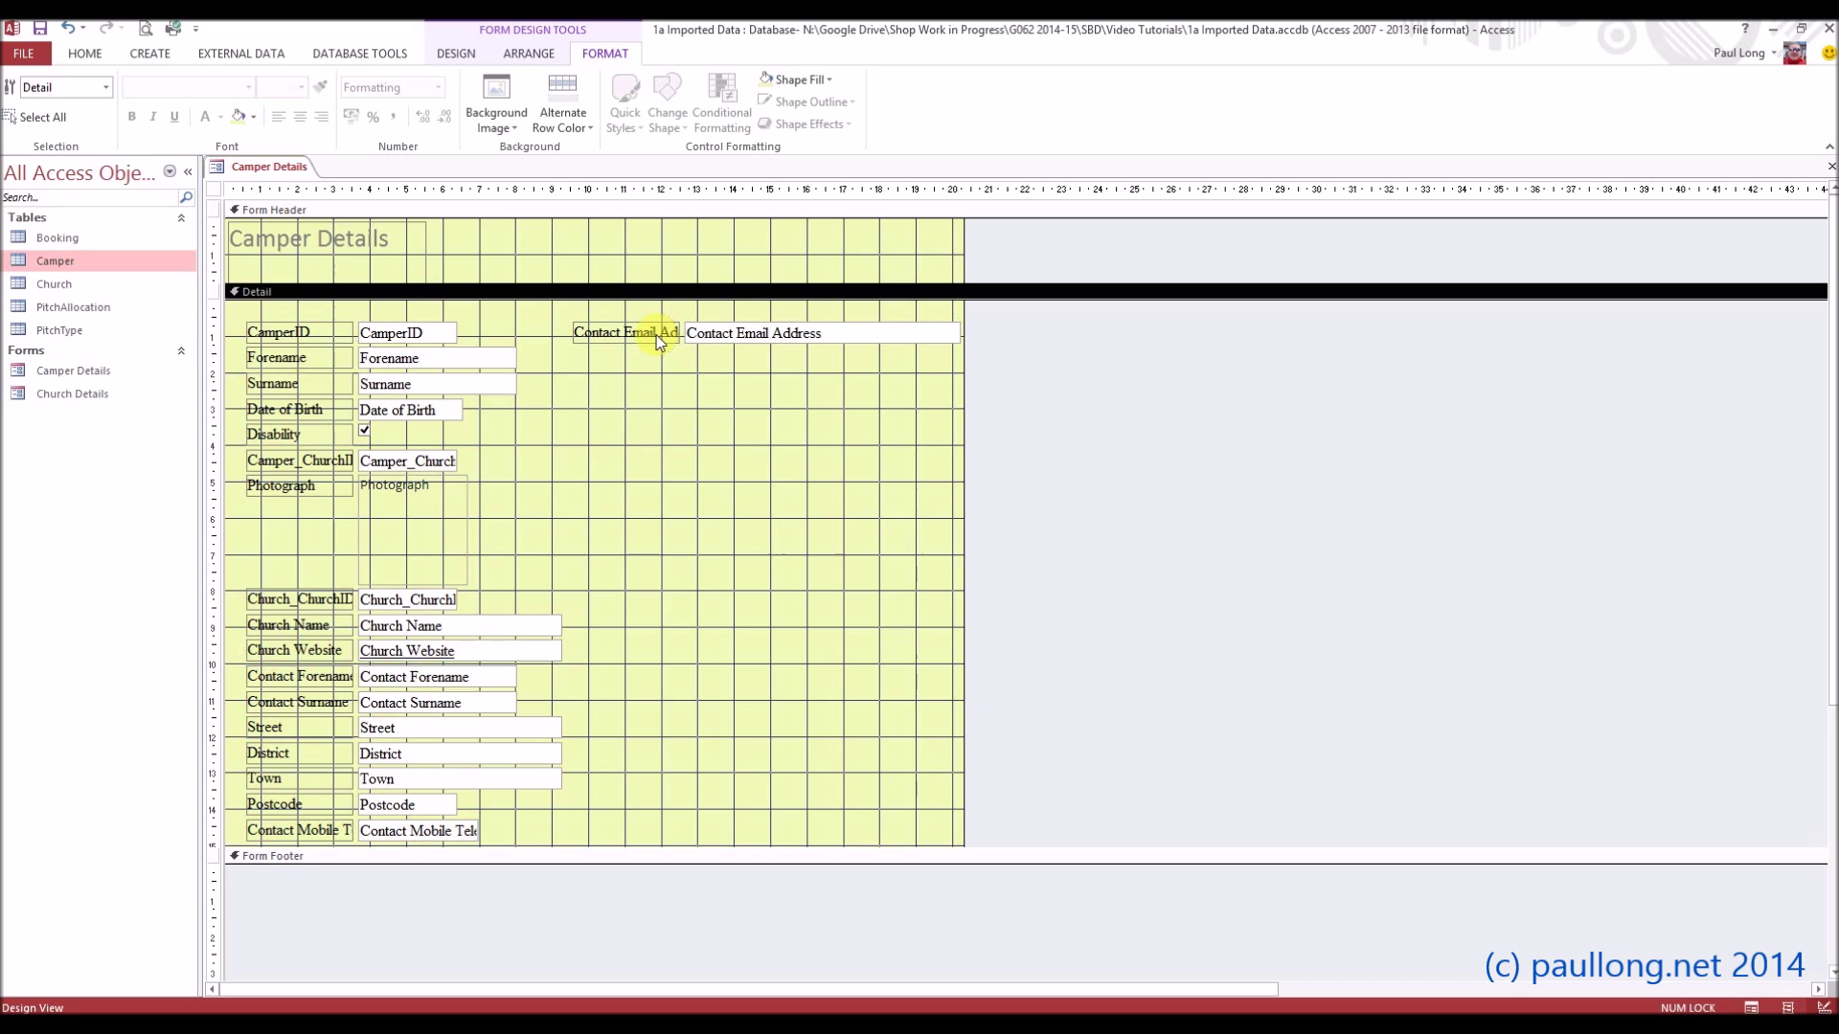
Step: Move the Contact Email Address box right and widen its label to show the full text
{"action": "left_click", "coordinate": [737, 332]}
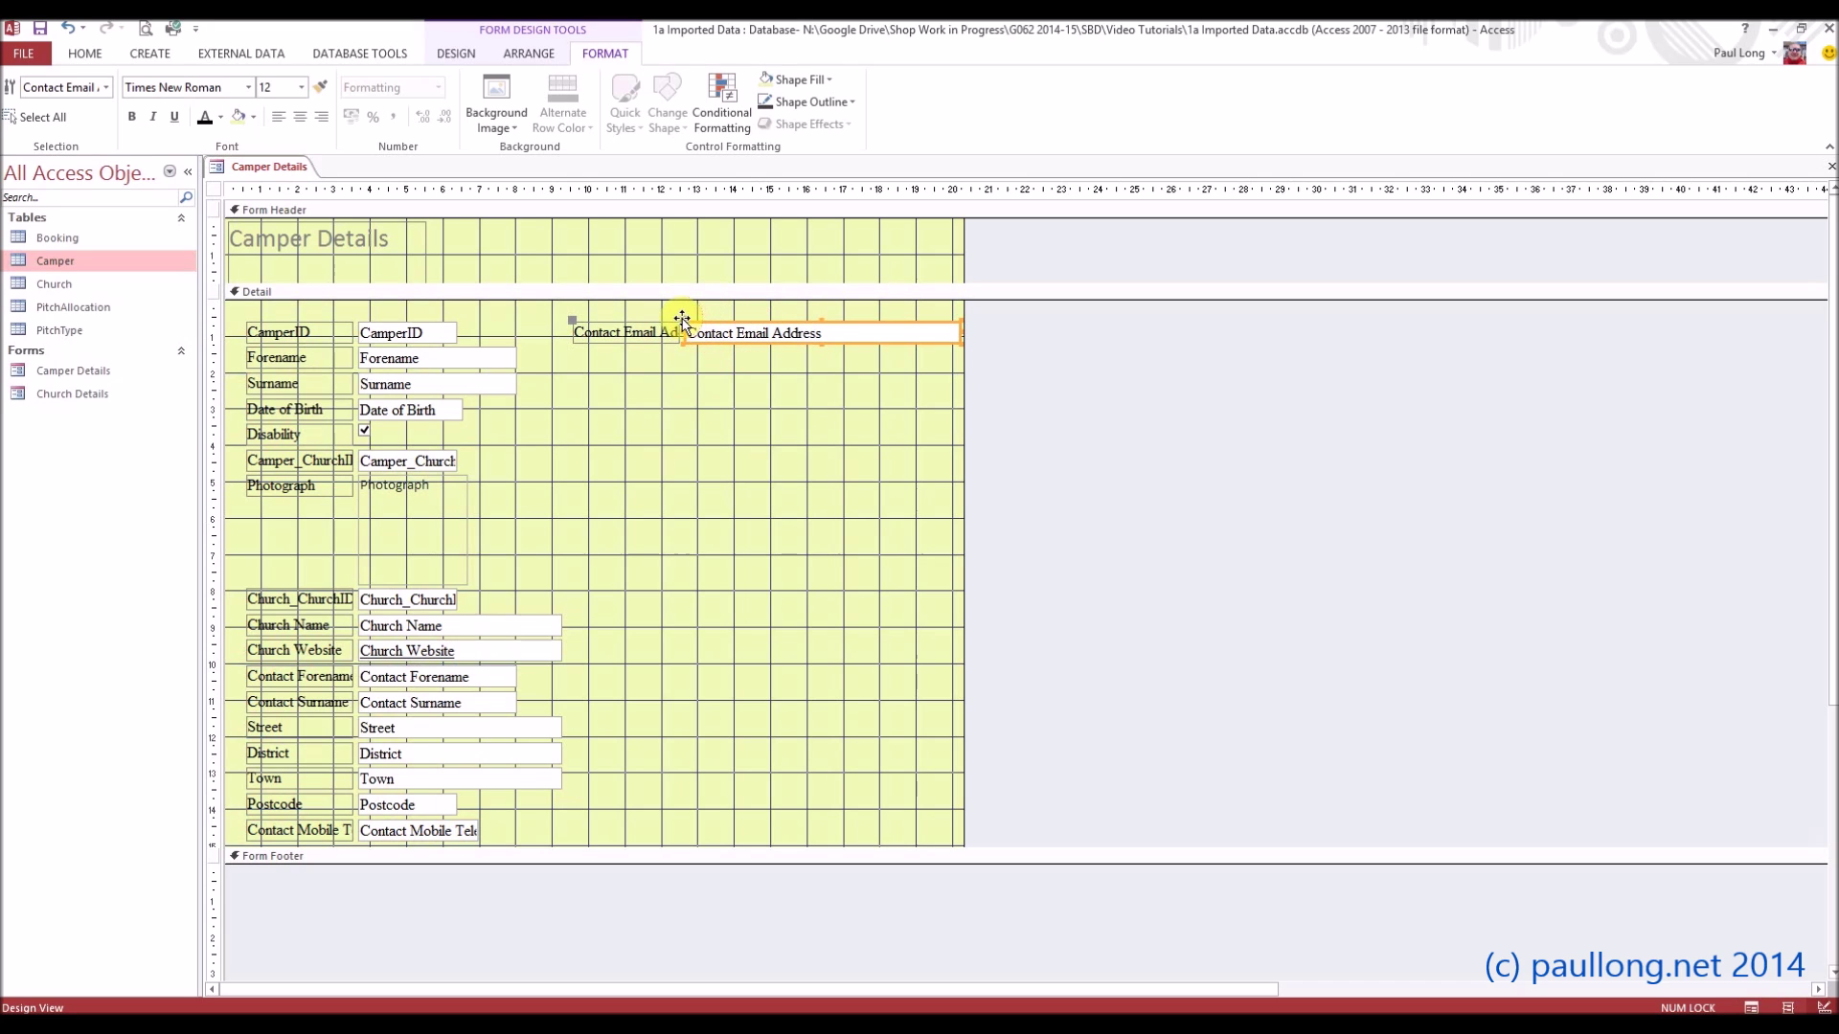
{"action": "left_click_drag", "start_coordinate": [684, 320], "coordinate": [761, 331]}
{"action": "left_click", "coordinate": [677, 330]}
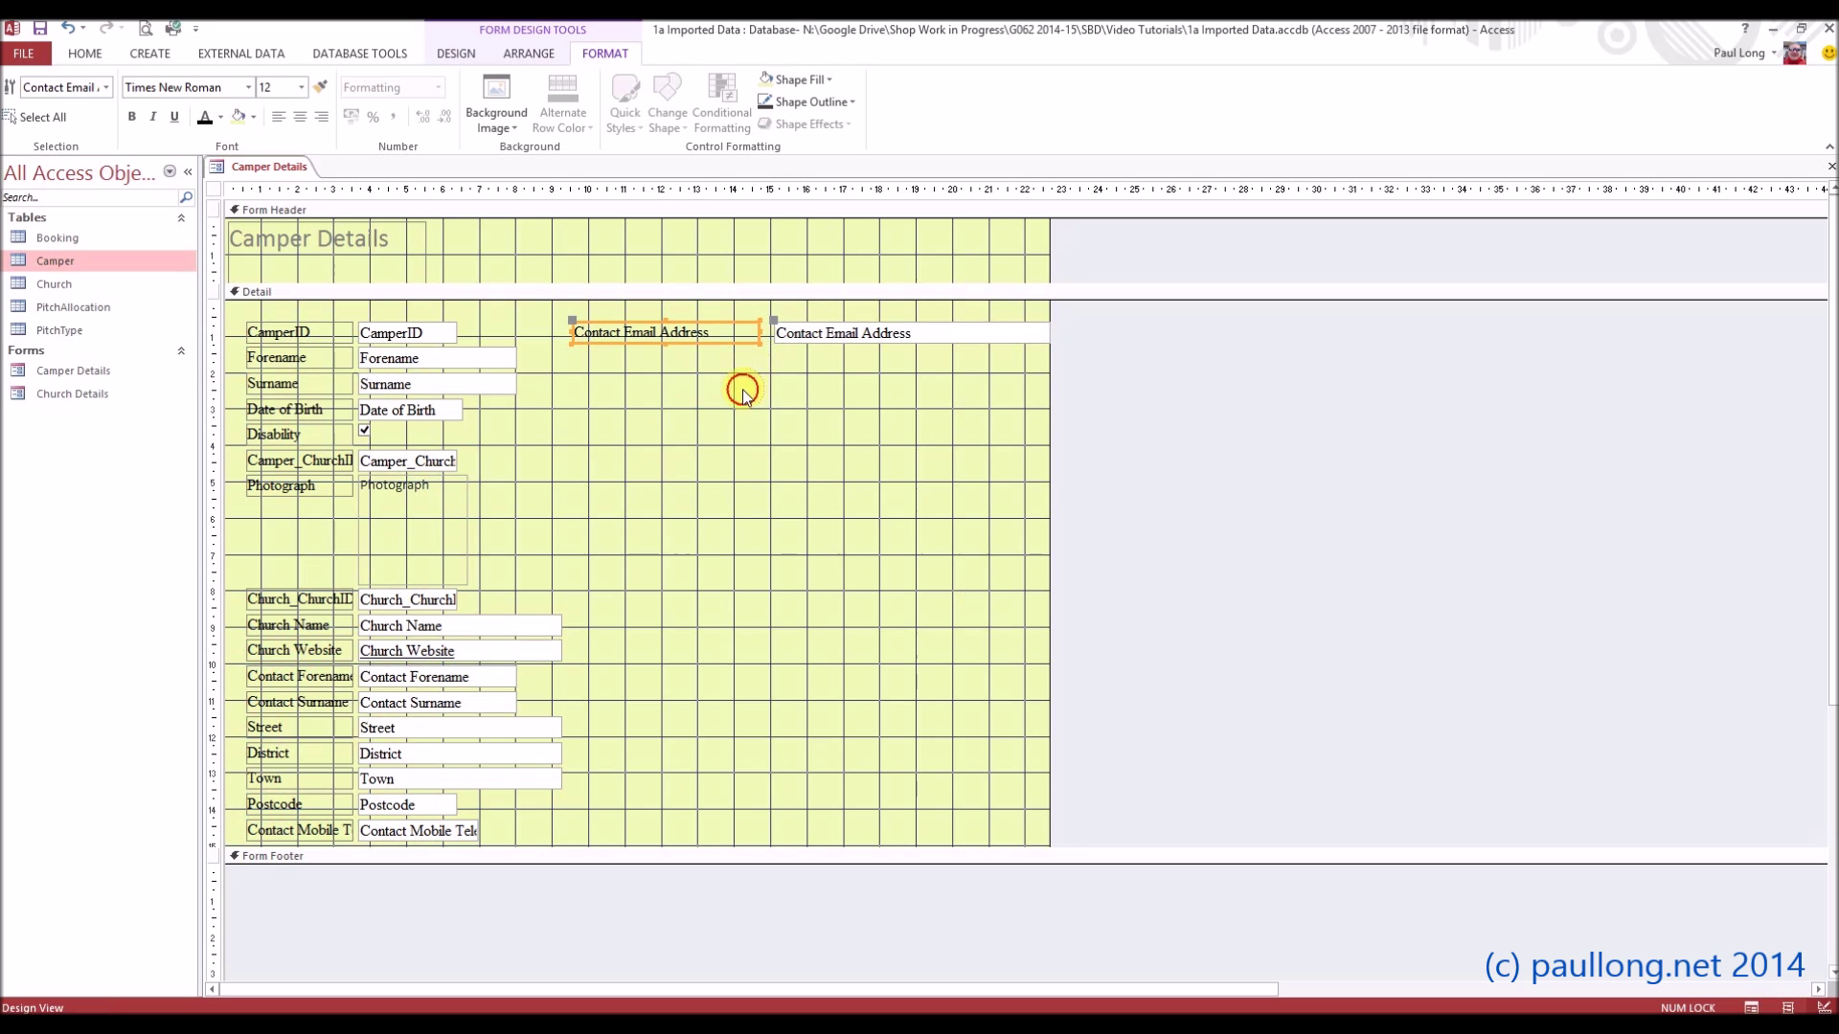
{"action": "left_click", "coordinate": [747, 421]}
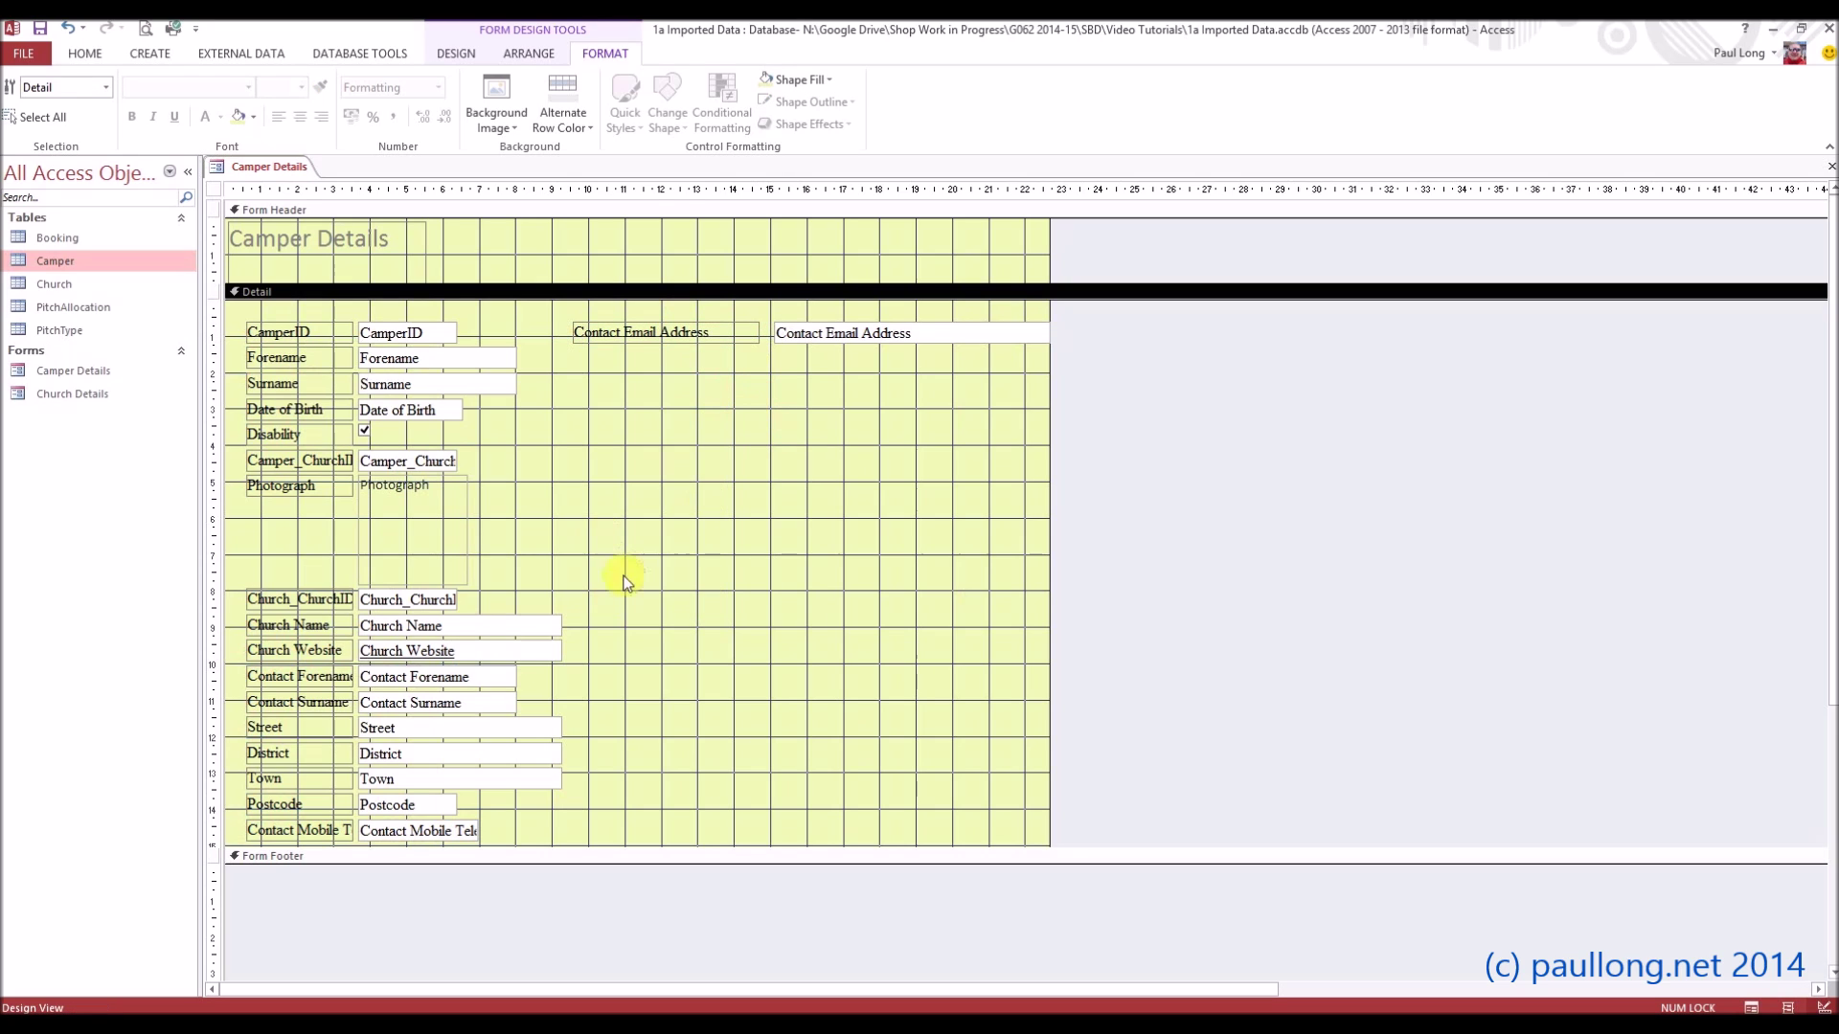